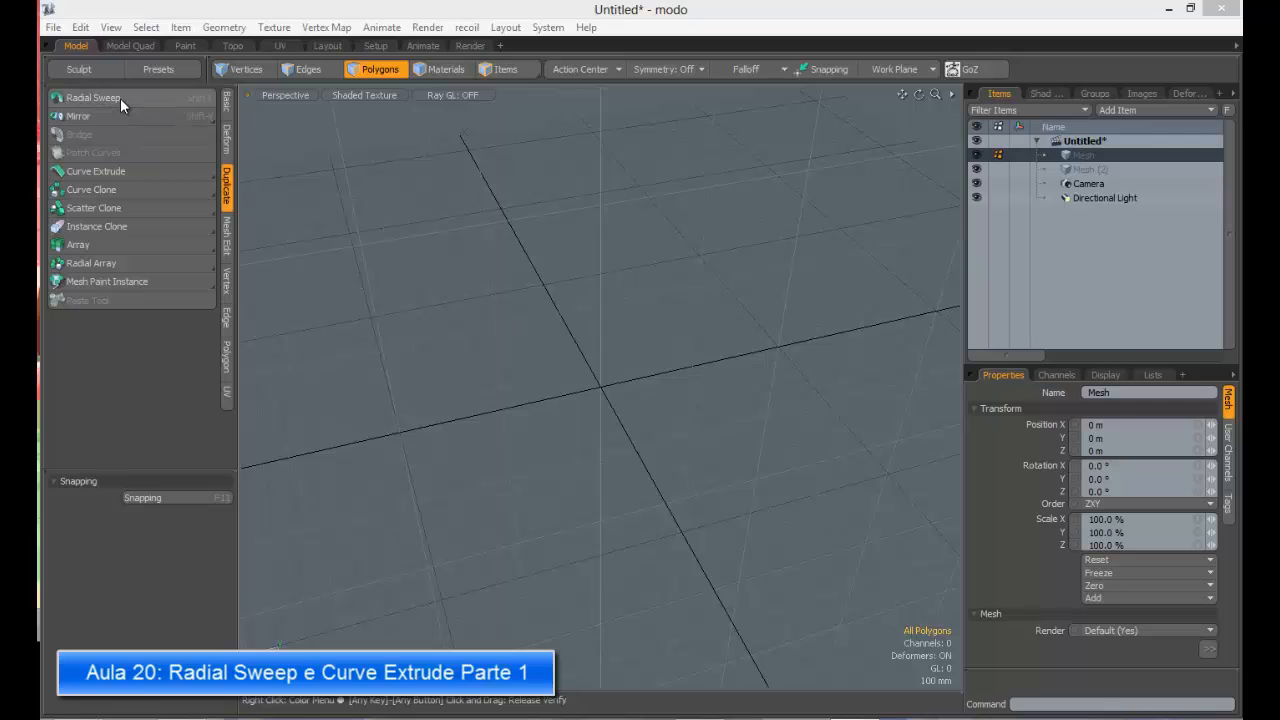
{"action": "left_click", "coordinate": [120, 98]}
{"action": "left_click", "coordinate": [90, 179]}
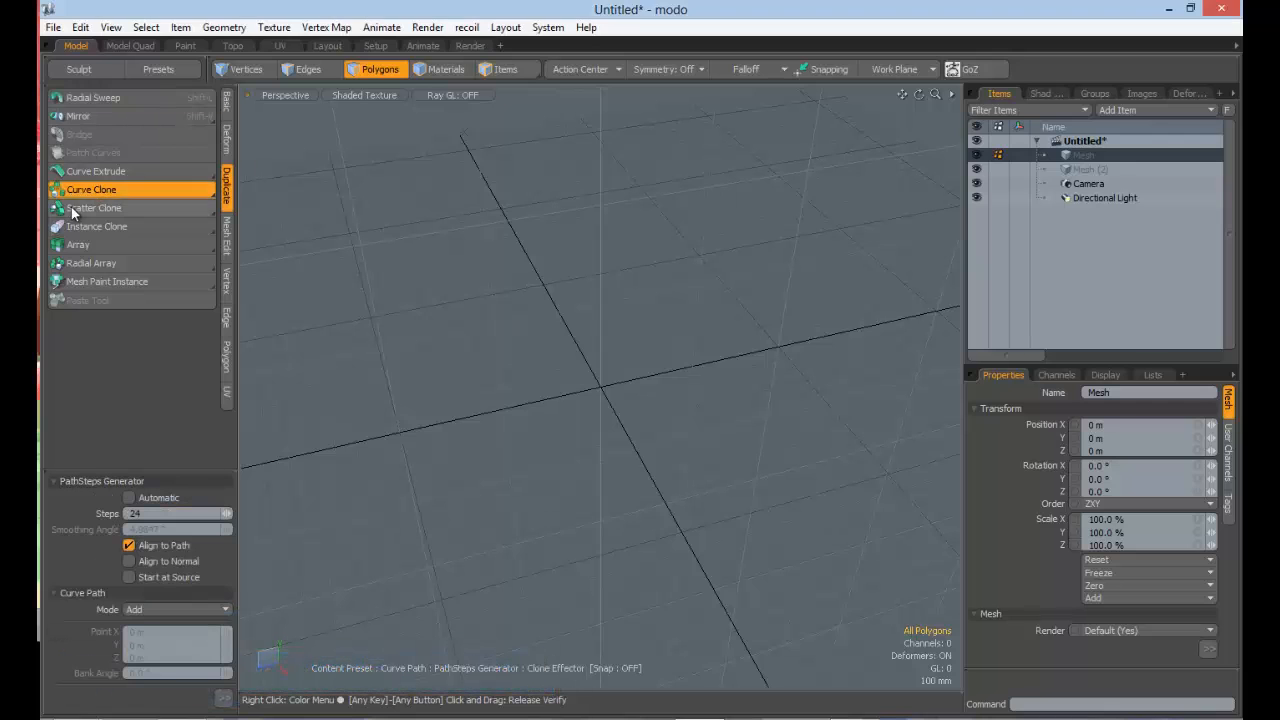
{"action": "left_click", "coordinate": [92, 99]}
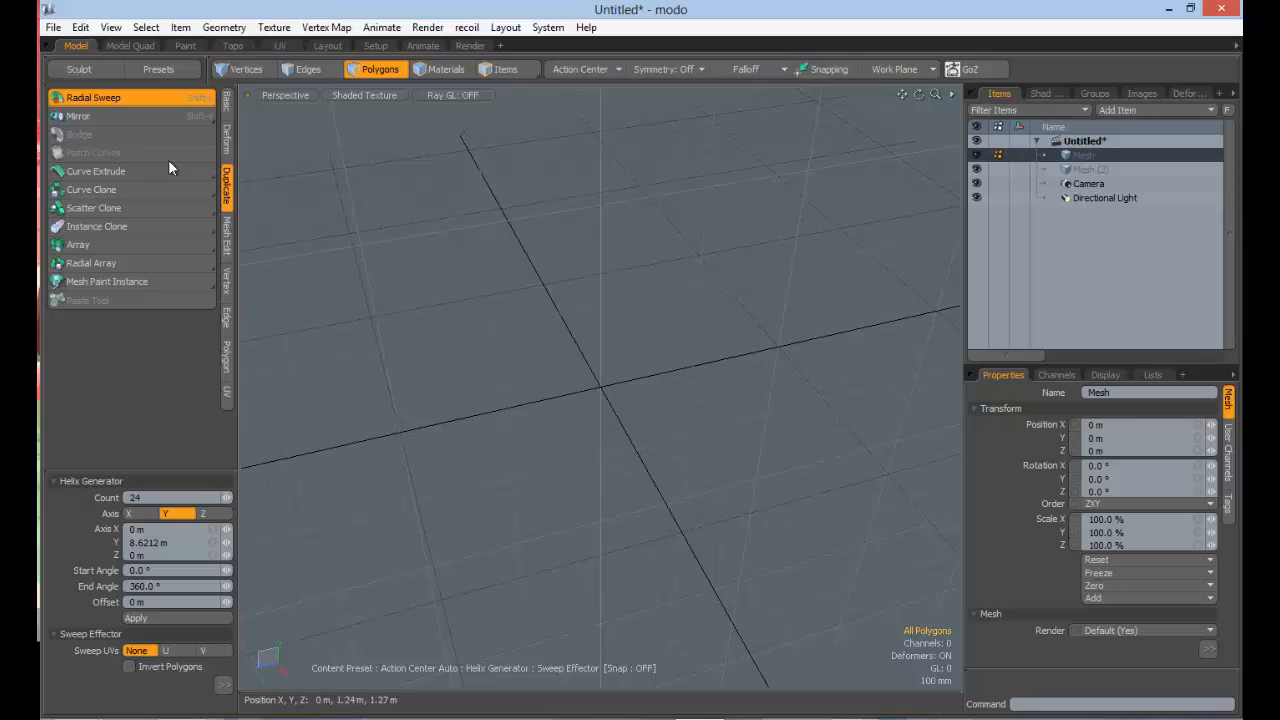
{"action": "left_click", "coordinate": [122, 175]}
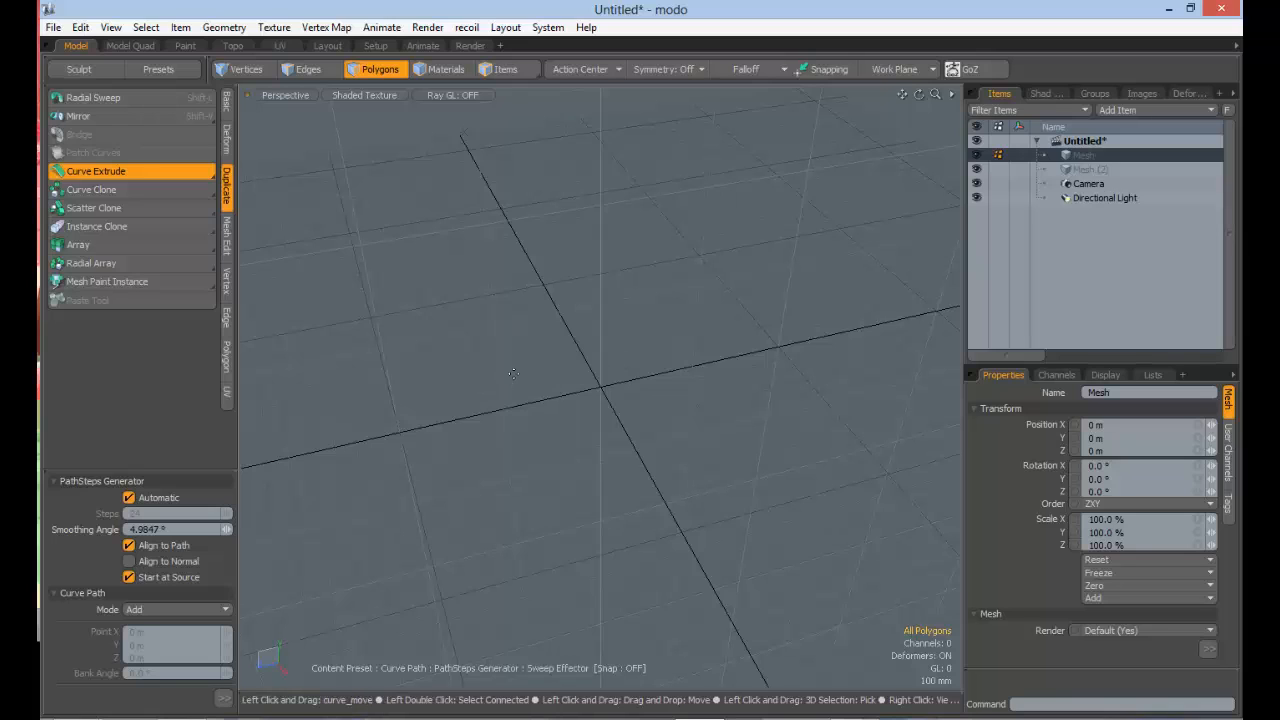
{"action": "left_click", "coordinate": [160, 100]}
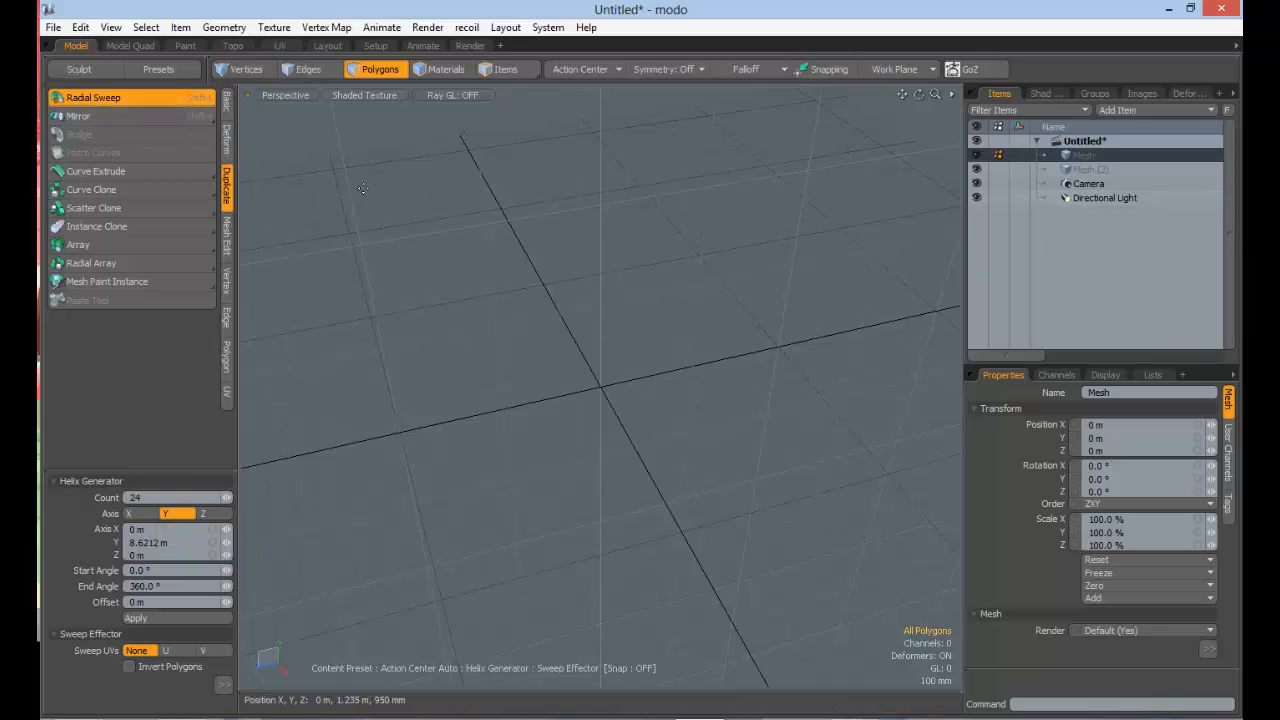
Step: Start the Curve tool and set the viewport to the Front view with the origin toward its lower part
{"action": "left_click", "coordinate": [228, 104]}
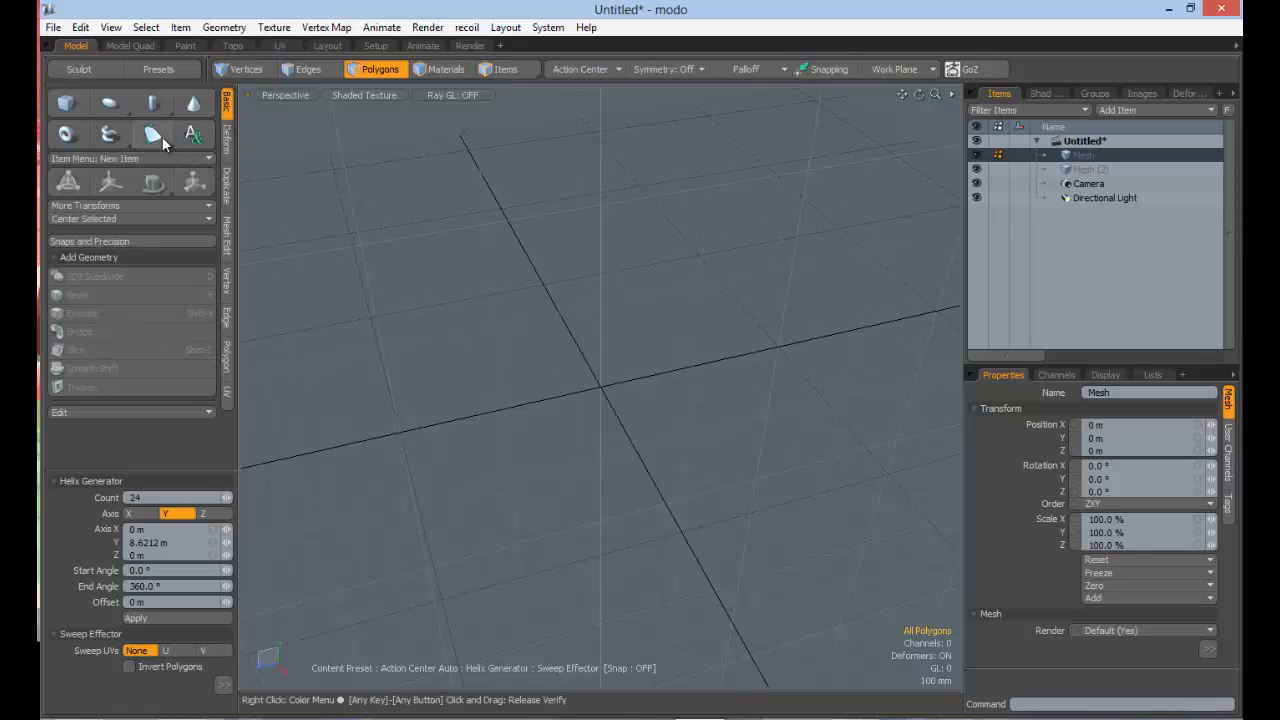
{"action": "left_click_drag", "start_coordinate": [162, 136], "coordinate": [157, 158]}
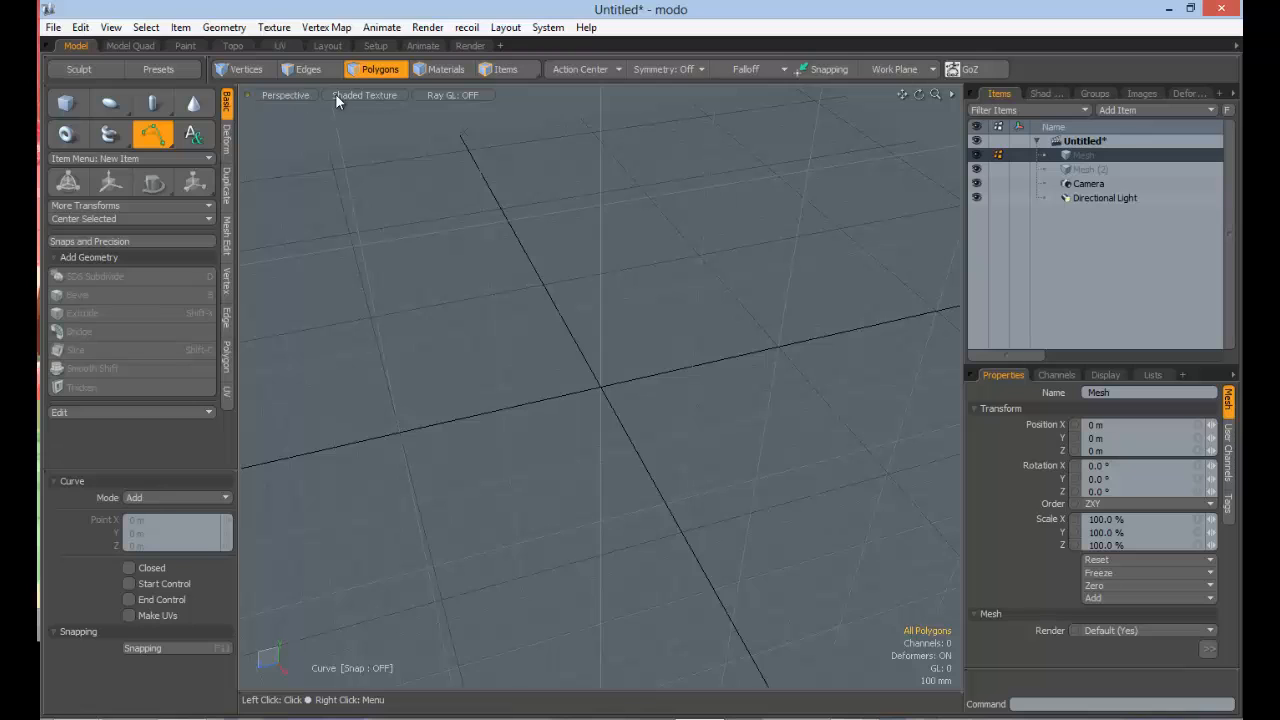
{"action": "left_click", "coordinate": [290, 94]}
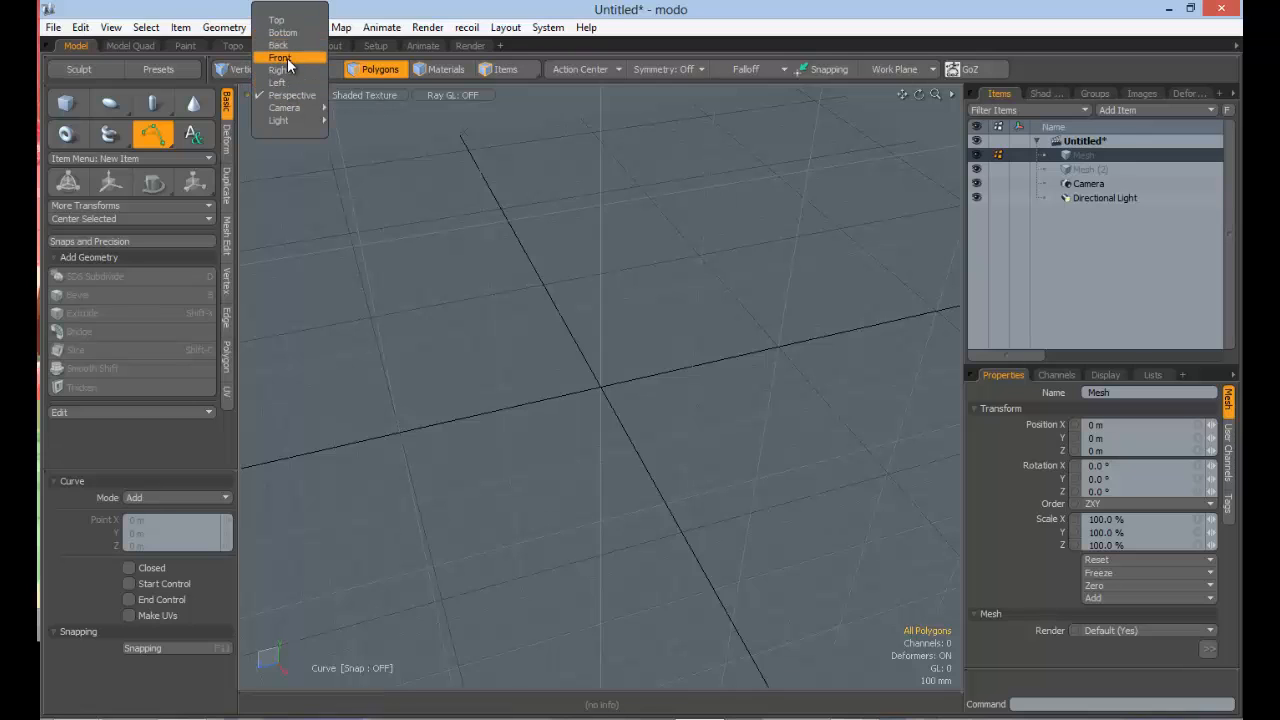
{"action": "left_click", "coordinate": [284, 58]}
{"action": "scroll", "coordinate": [656, 317], "scroll_direction": "down", "scroll_amount": 2}
{"action": "left_click_drag", "start_coordinate": [670, 304], "coordinate": [580, 343], "text": "alt"}
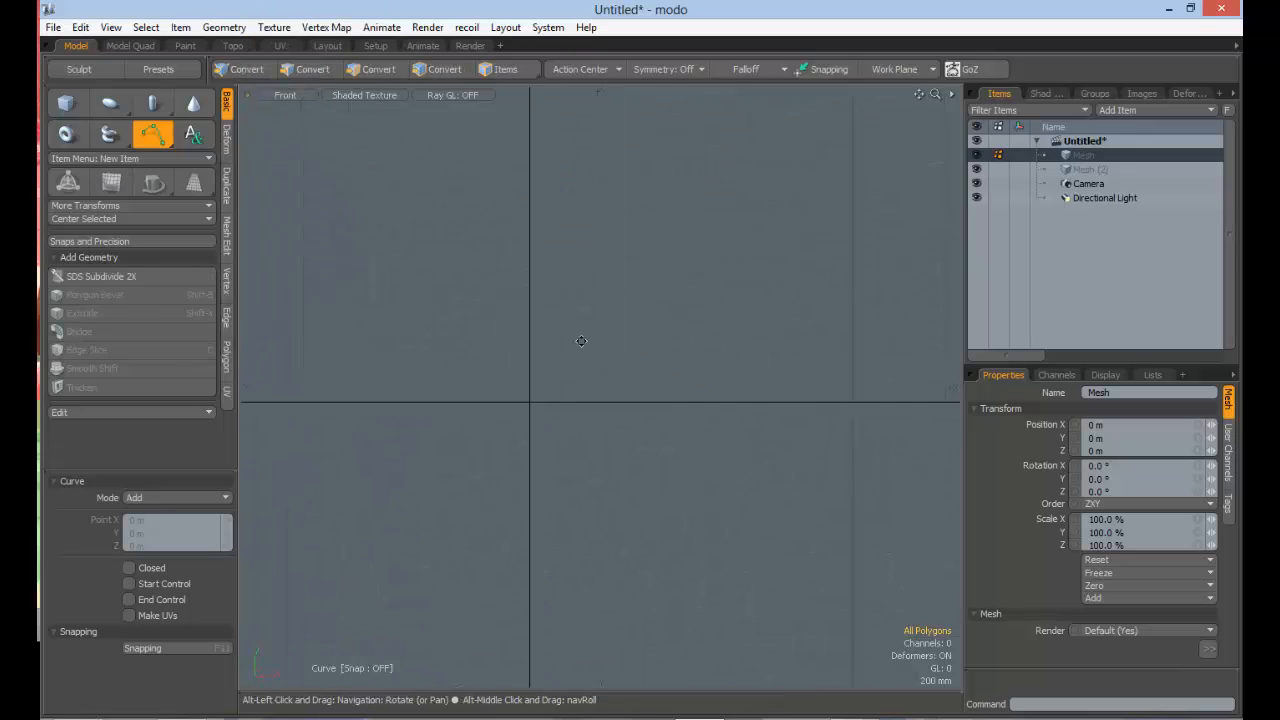
{"action": "left_click_drag", "start_coordinate": [584, 221], "coordinate": [533, 263], "text": "alt+shift"}
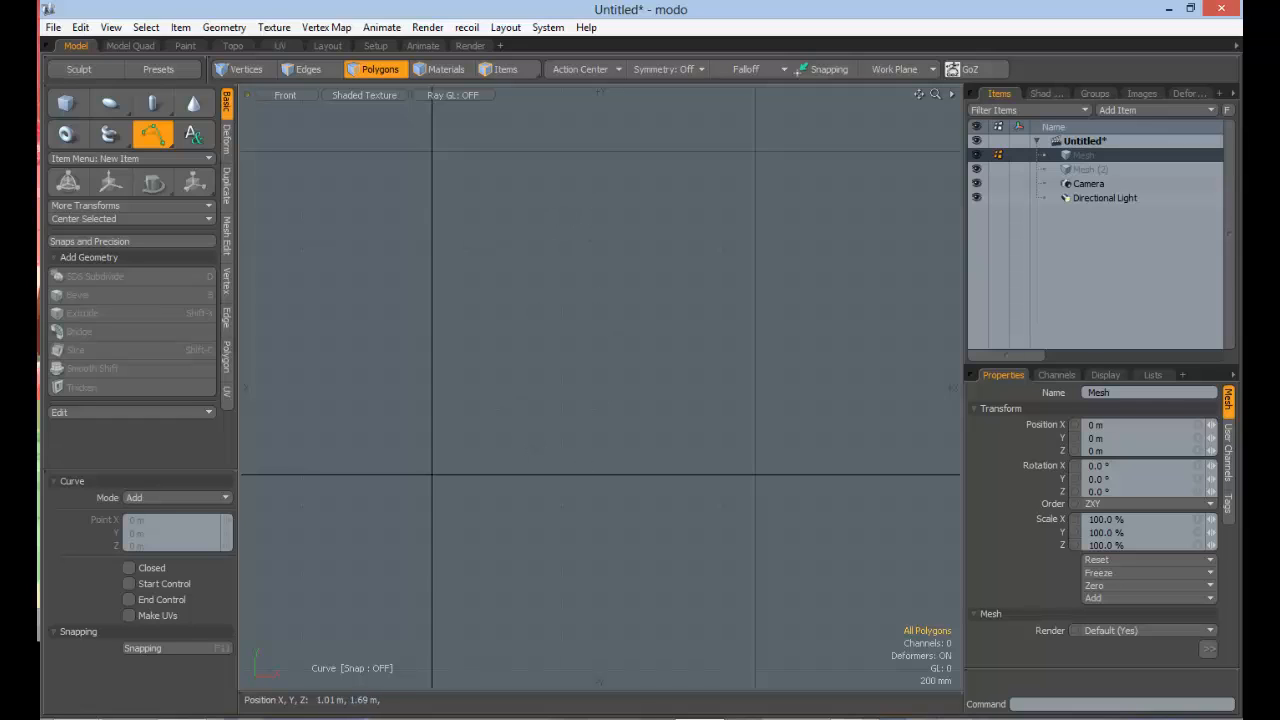
{"action": "left_click", "coordinate": [595, 201]}
{"action": "left_click", "coordinate": [505, 317]}
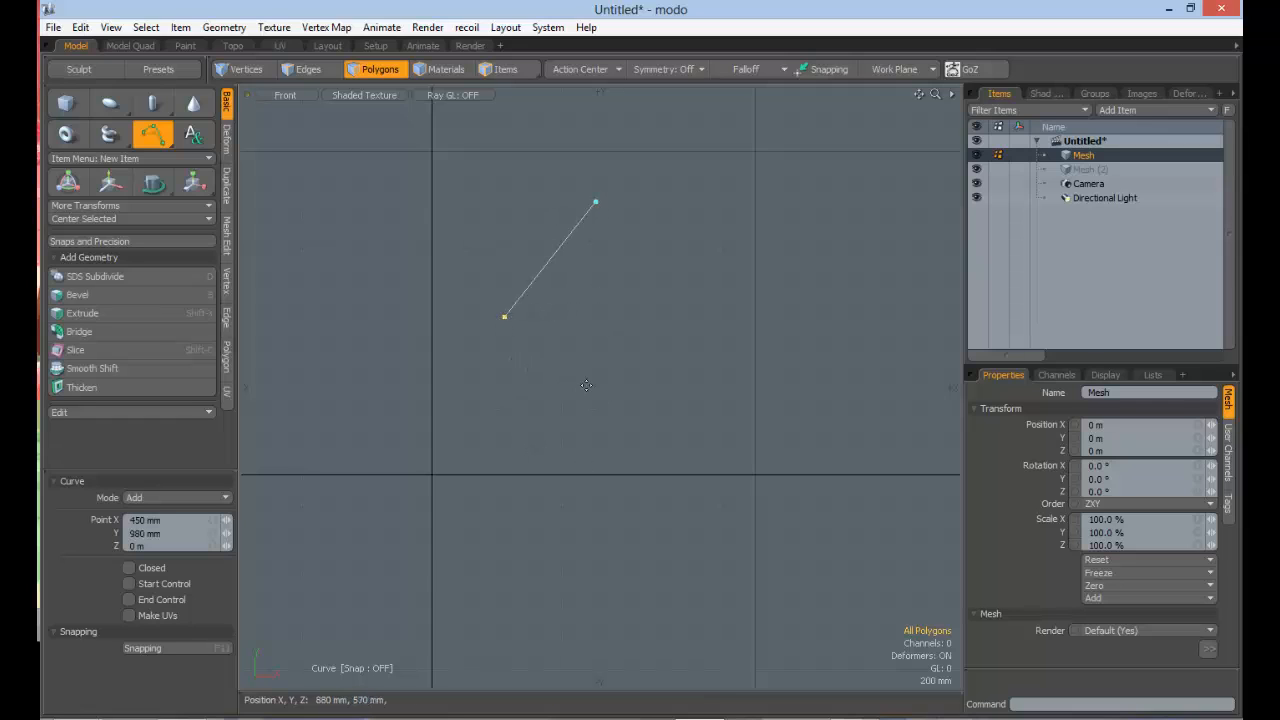
{"action": "left_click", "coordinate": [643, 391]}
{"action": "left_click", "coordinate": [462, 475]}
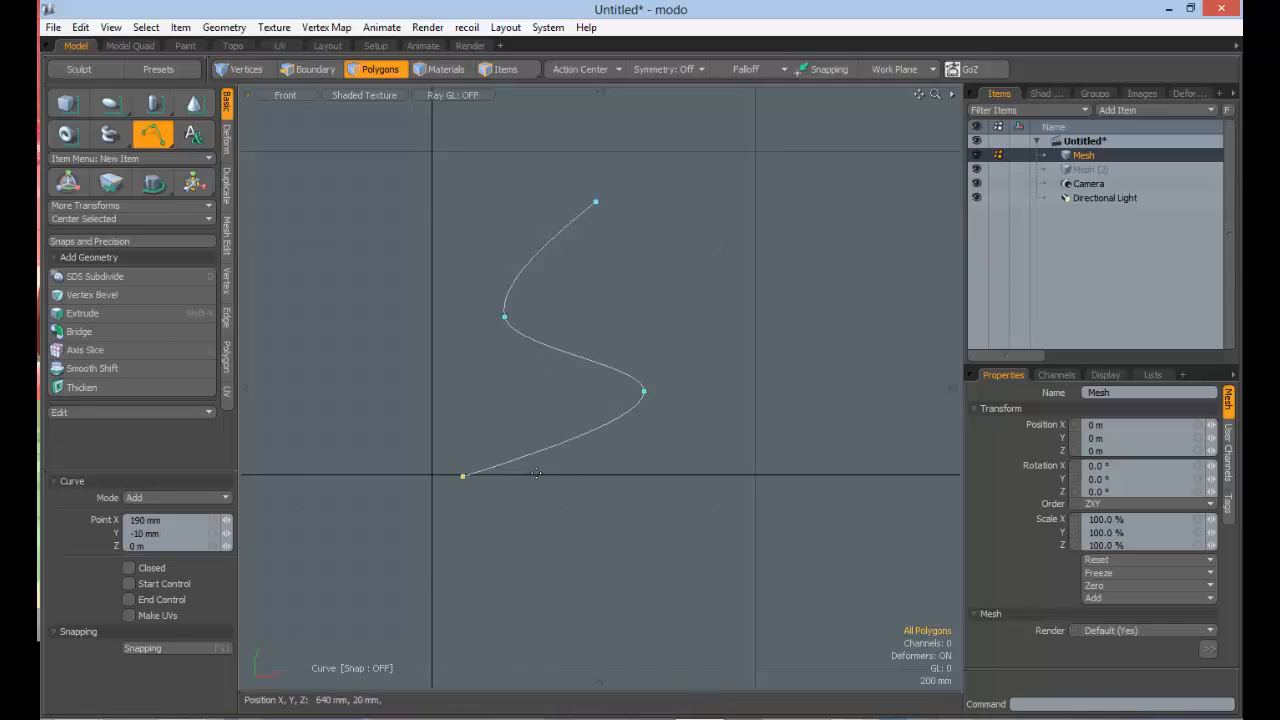
{"action": "key", "text": "ctrl+z"}
{"action": "key", "text": "ctrl+z"}
{"action": "key", "text": "ctrl+z"}
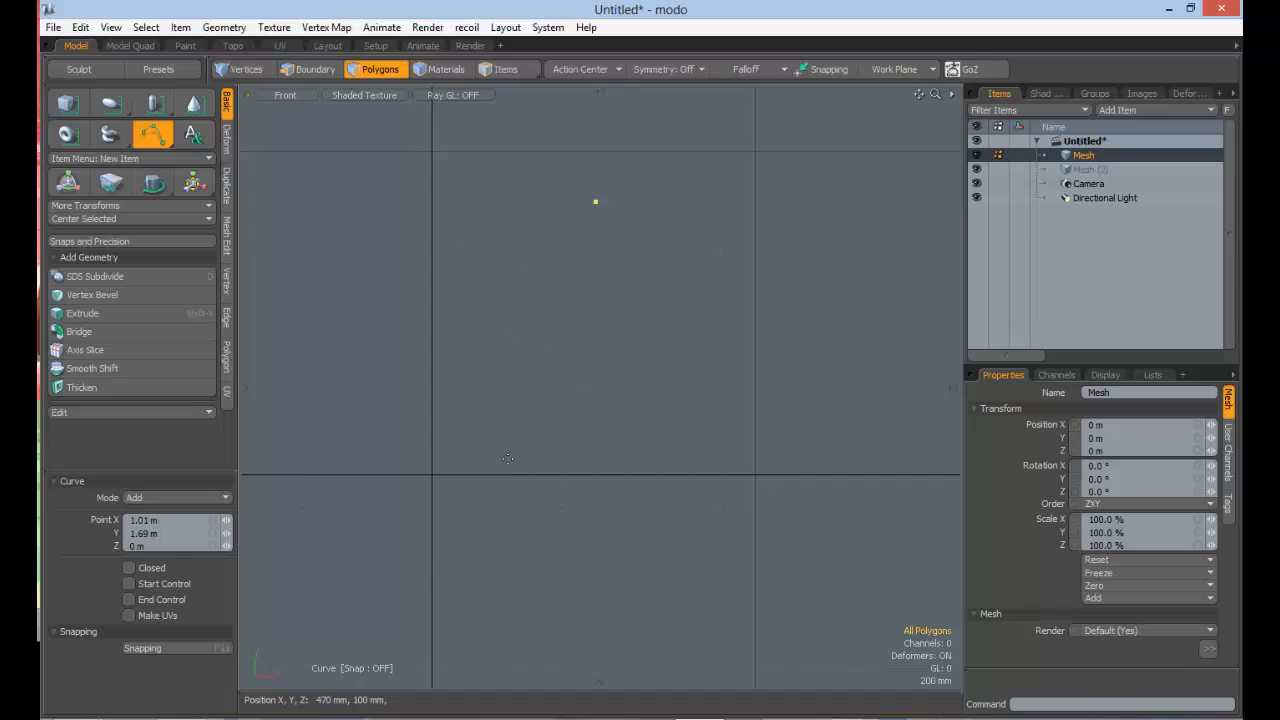
{"action": "key", "text": "ctrl+z"}
Step: Draw a five-point cup-like profile curve beside the vertical axis, starting at about X 840 mm, Y 40 mm and passing about X 940 mm, Y 1.61 m
{"action": "left_click", "coordinate": [568, 469]}
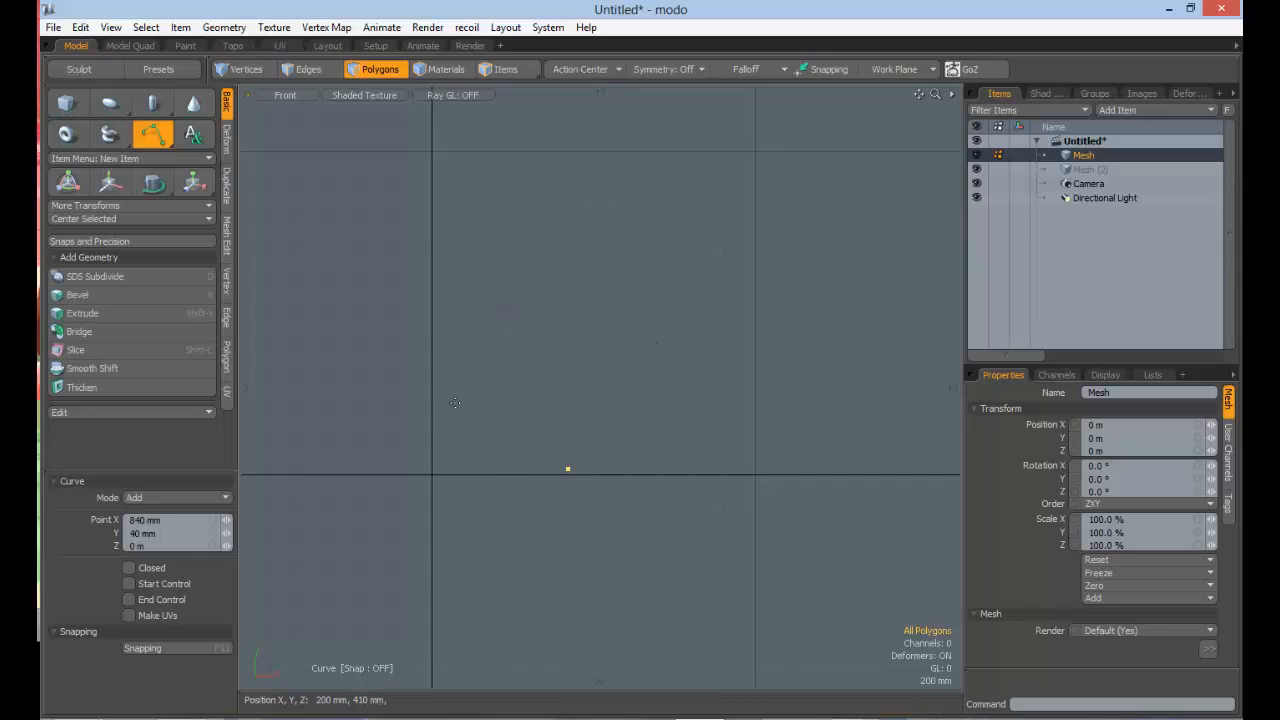
{"action": "left_click", "coordinate": [450, 414]}
{"action": "left_click", "coordinate": [451, 254]}
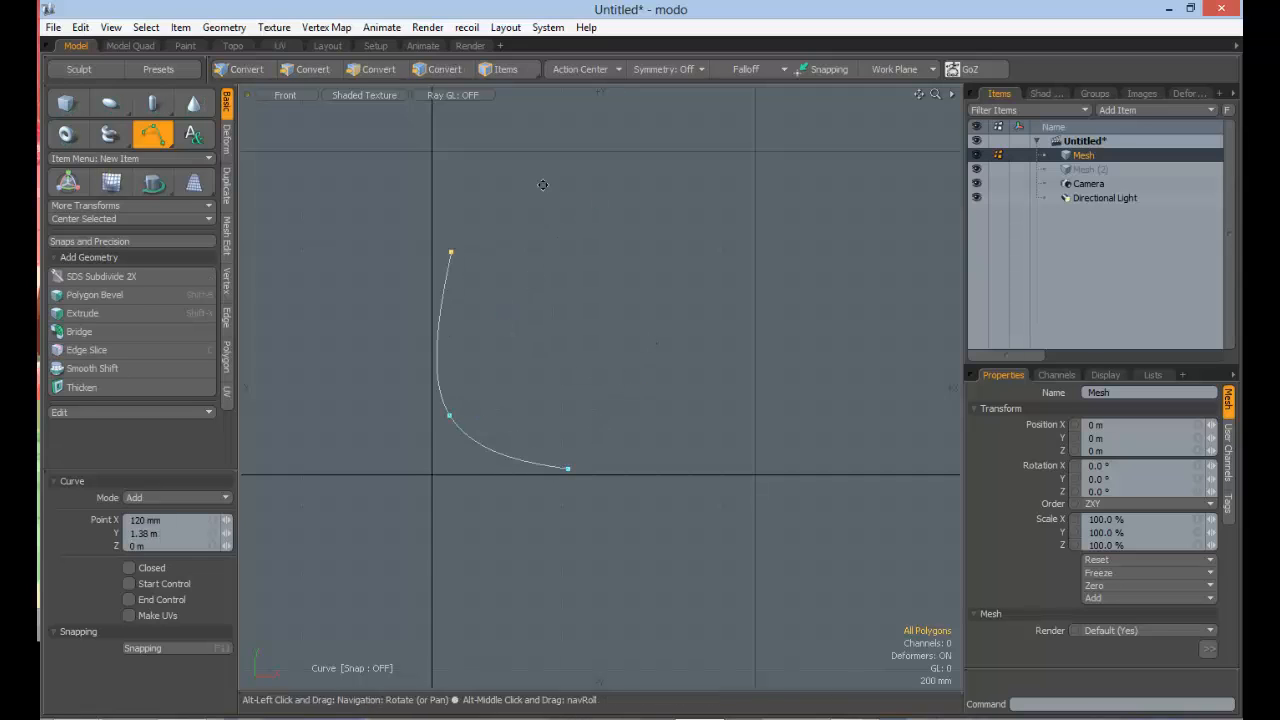
{"action": "left_click_drag", "start_coordinate": [451, 254], "coordinate": [447, 386], "text": "alt+shift"}
{"action": "left_click", "coordinate": [580, 347]}
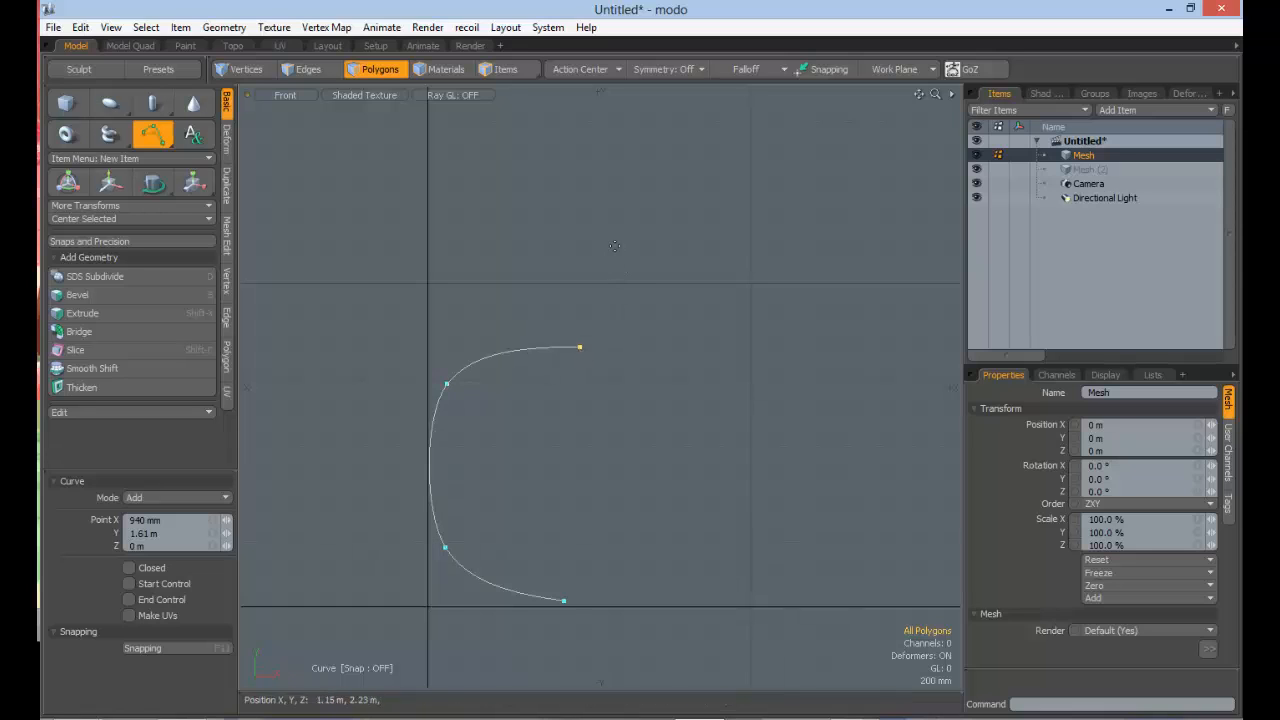
{"action": "left_click", "coordinate": [625, 229]}
Step: Reshape the profile: move the lower stem point to about X 150 mm, Y 370 mm, the upper stem point to 140 mm, 2.04 m, and pull the bowl outward
{"action": "left_click_drag", "start_coordinate": [447, 385], "coordinate": [457, 385]}
{"action": "left_click_drag", "start_coordinate": [445, 549], "coordinate": [452, 547]}
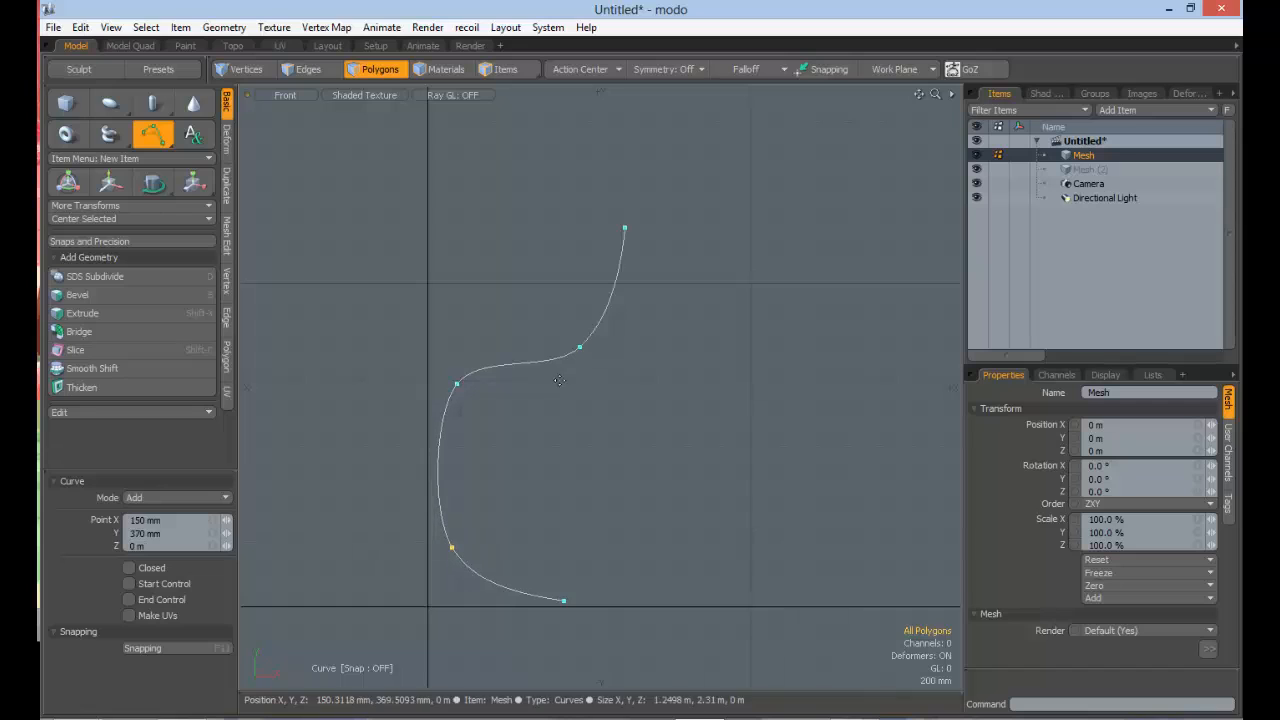
{"action": "left_click_drag", "start_coordinate": [625, 229], "coordinate": [569, 240]}
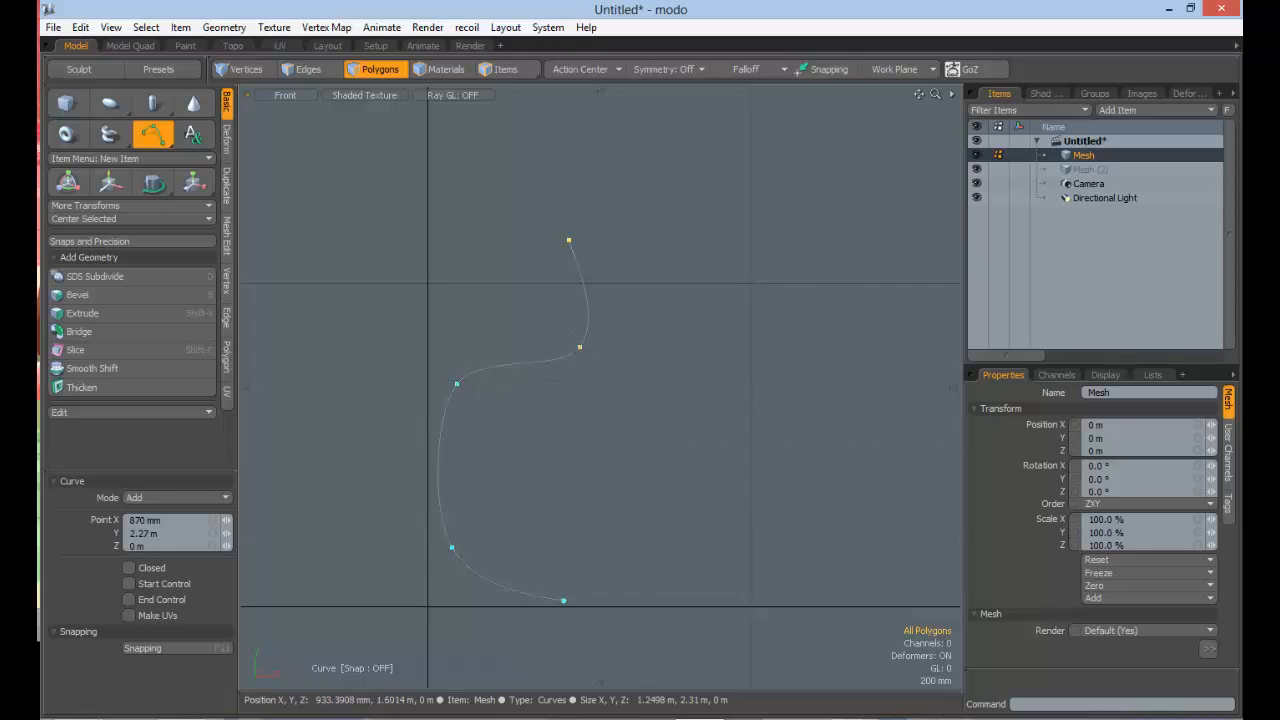
{"action": "left_click_drag", "start_coordinate": [580, 347], "coordinate": [619, 288]}
{"action": "left_click_drag", "start_coordinate": [456, 383], "coordinate": [450, 277]}
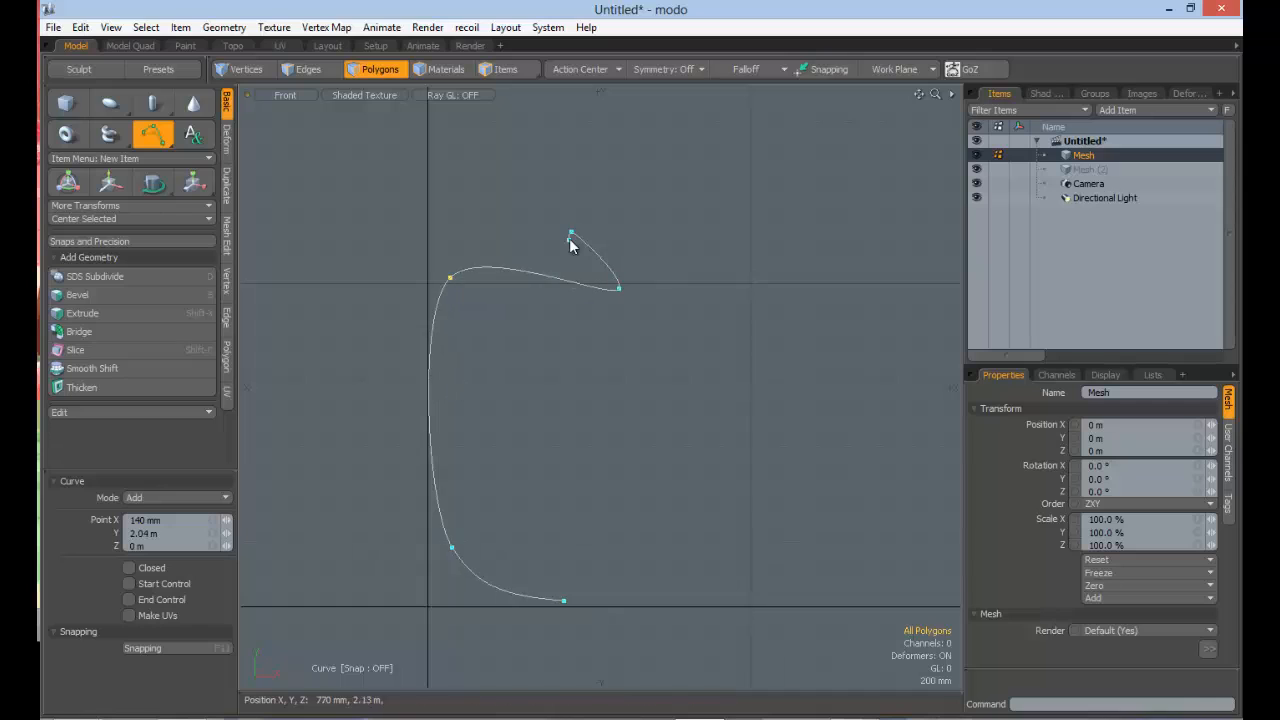
Step: Add a sixth curve point and arrange the bowl's upper points into a tall arc ending at about X 1.55 m, Y 3.15 m
{"action": "scroll", "coordinate": [606, 249], "scroll_direction": "down", "scroll_amount": 1}
{"action": "left_click_drag", "start_coordinate": [606, 249], "coordinate": [651, 220], "text": "alt+shift"}
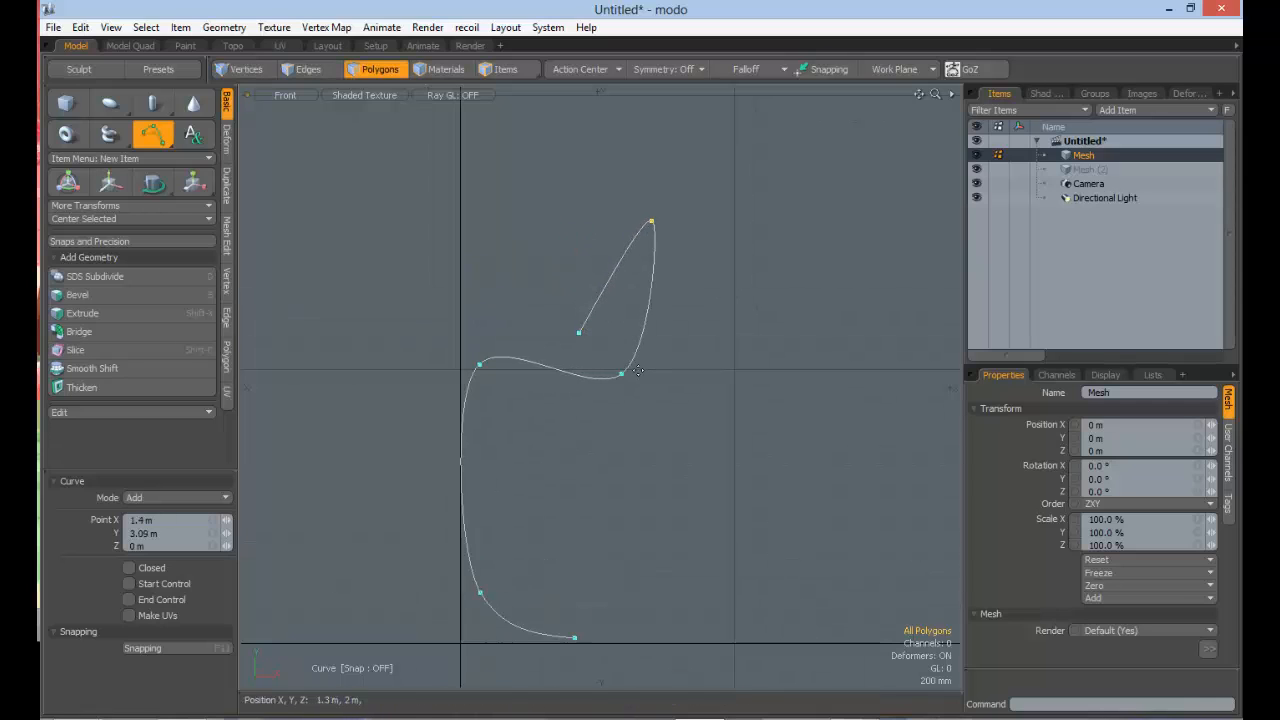
{"action": "left_click_drag", "start_coordinate": [619, 373], "coordinate": [673, 343]}
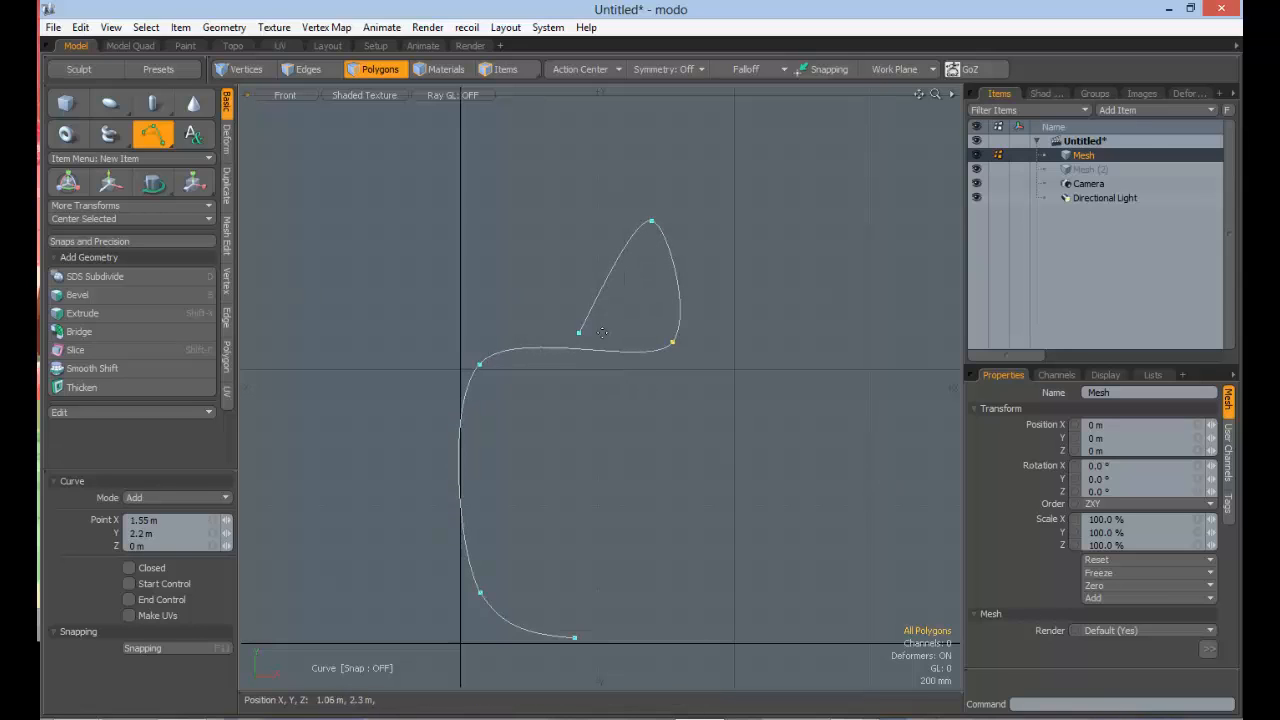
{"action": "left_click_drag", "start_coordinate": [580, 334], "coordinate": [692, 266]}
{"action": "left_click_drag", "start_coordinate": [622, 190], "coordinate": [669, 209]}
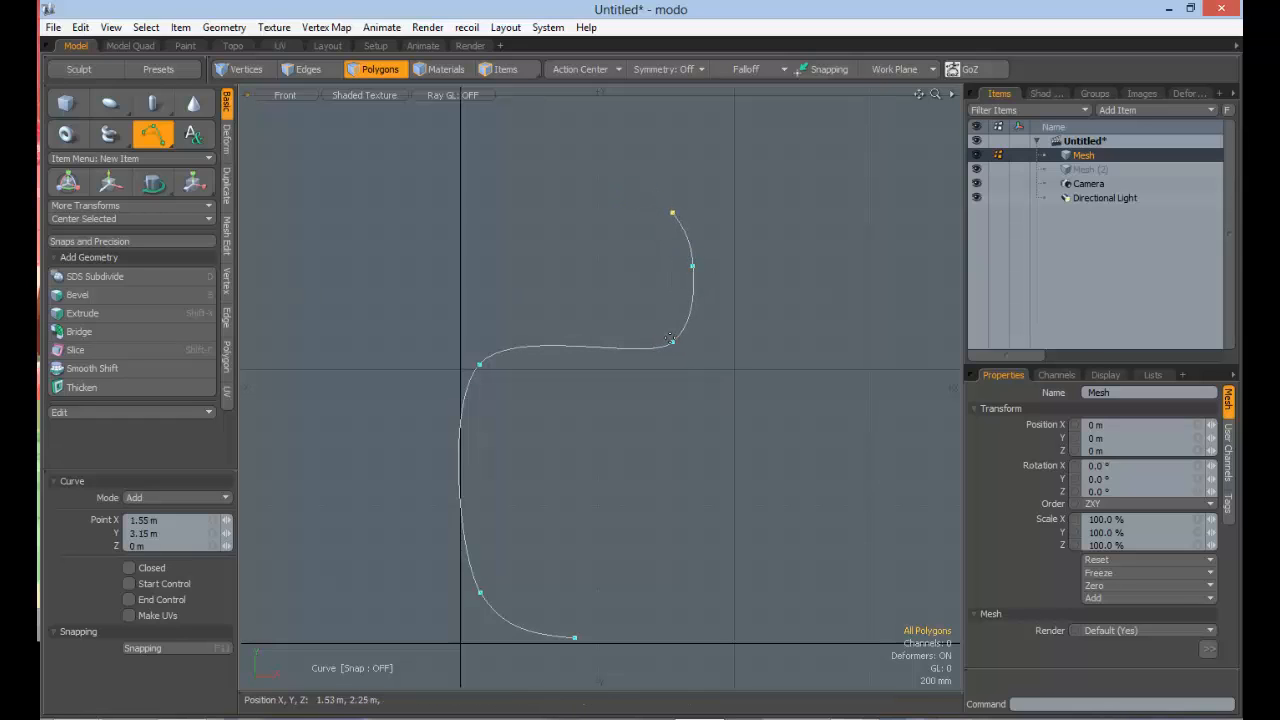
Step: Refine the profile: bowl base to about 1.24 m, 2.1 m, rim to 1.55 m, 3.41 m, both stem points outward, foot end to 1.23 m, 0 m
{"action": "left_click_drag", "start_coordinate": [672, 343], "coordinate": [630, 356]}
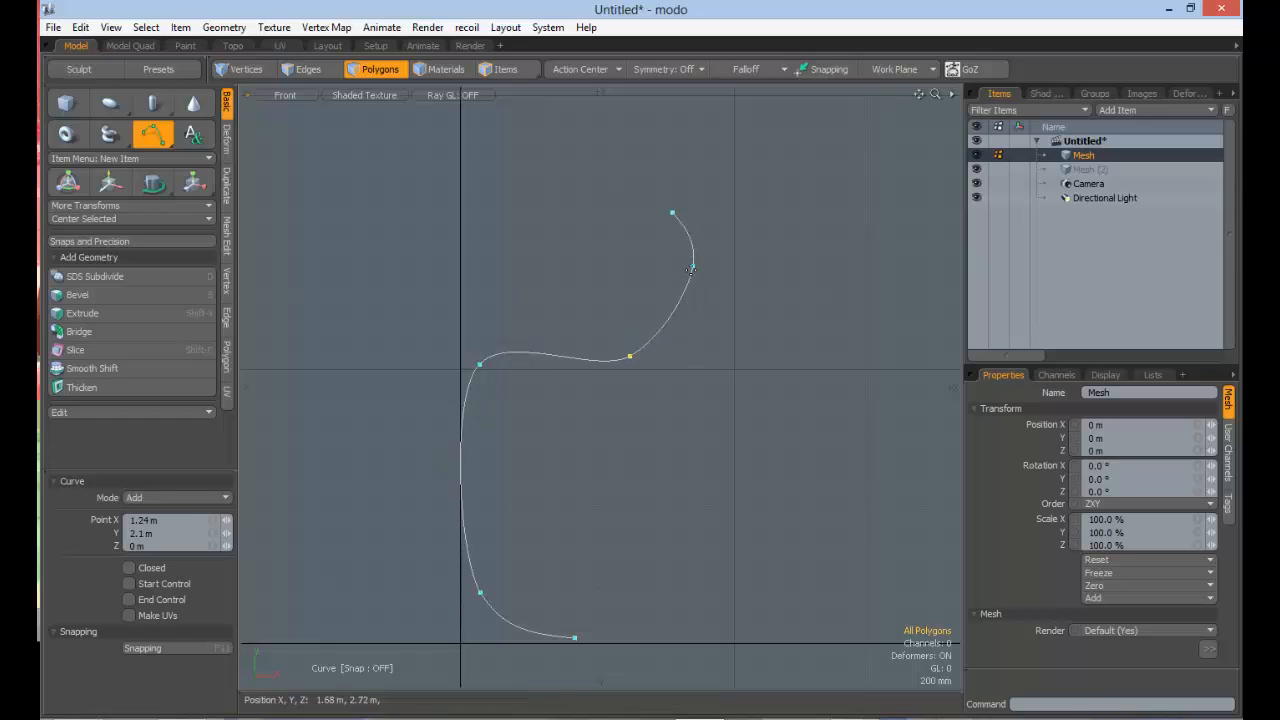
{"action": "left_click_drag", "start_coordinate": [673, 214], "coordinate": [673, 177]}
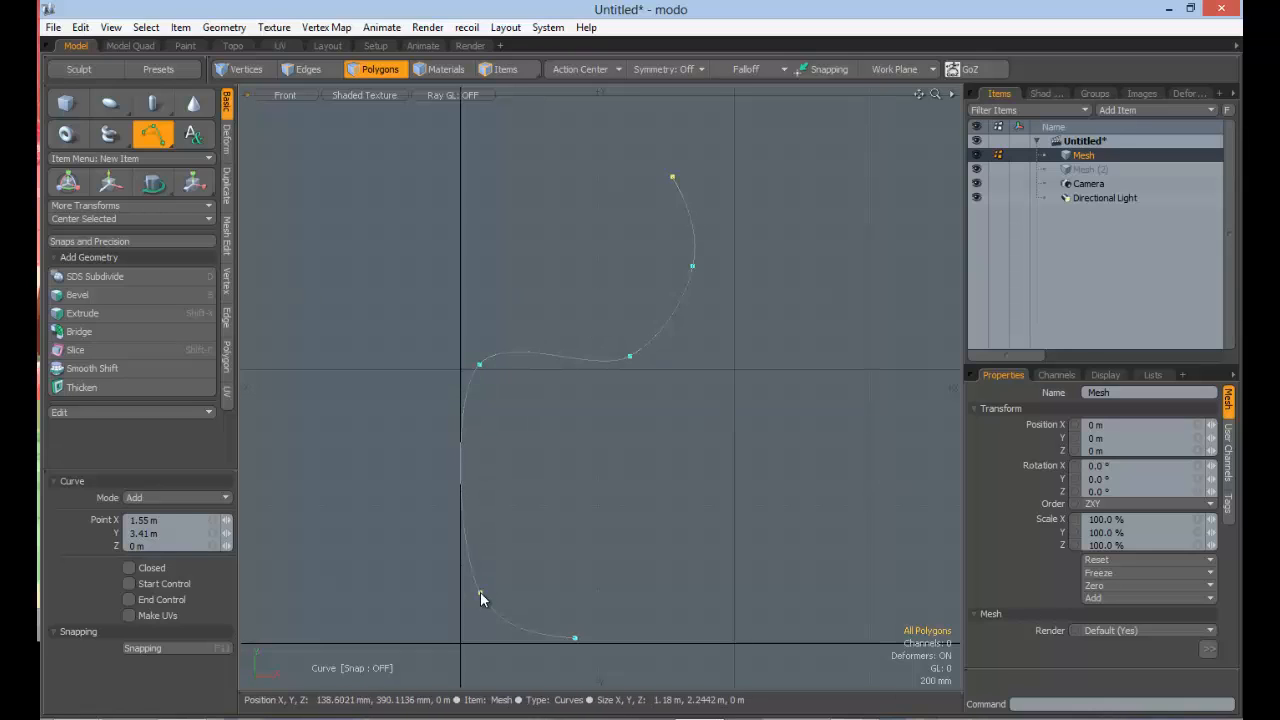
{"action": "left_click_drag", "start_coordinate": [481, 597], "coordinate": [494, 597]}
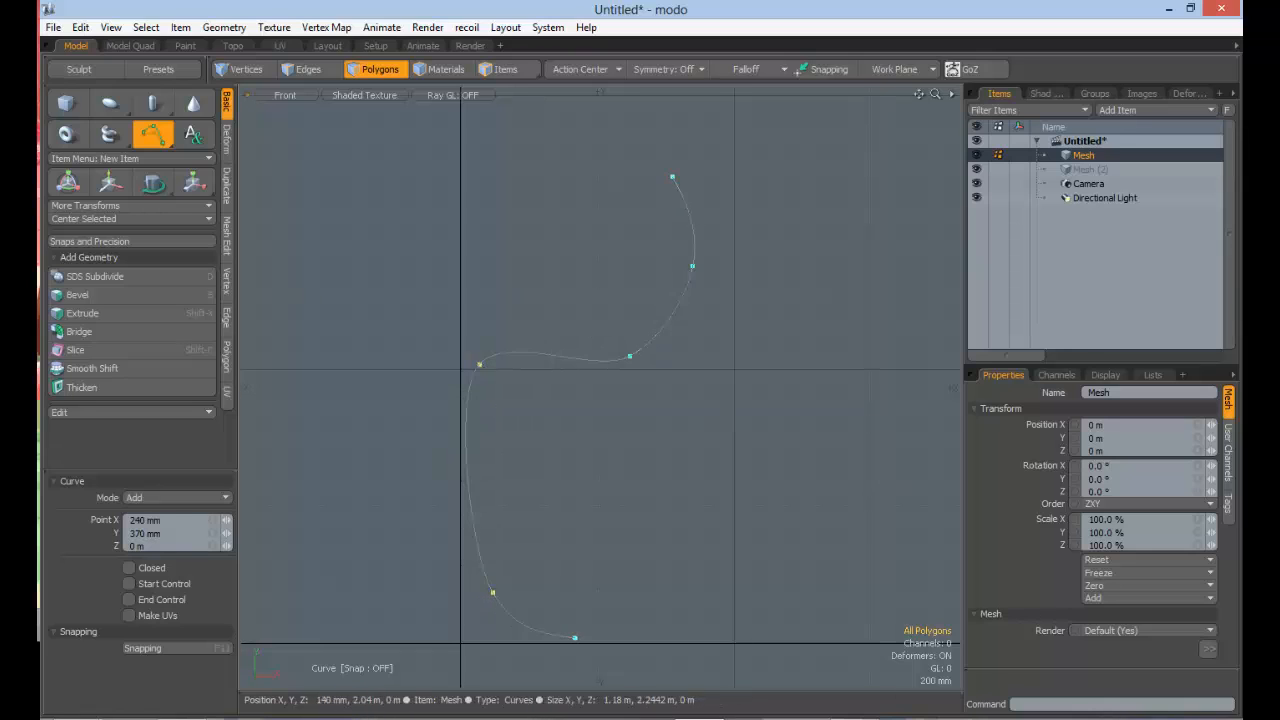
{"action": "left_click_drag", "start_coordinate": [480, 364], "coordinate": [491, 361]}
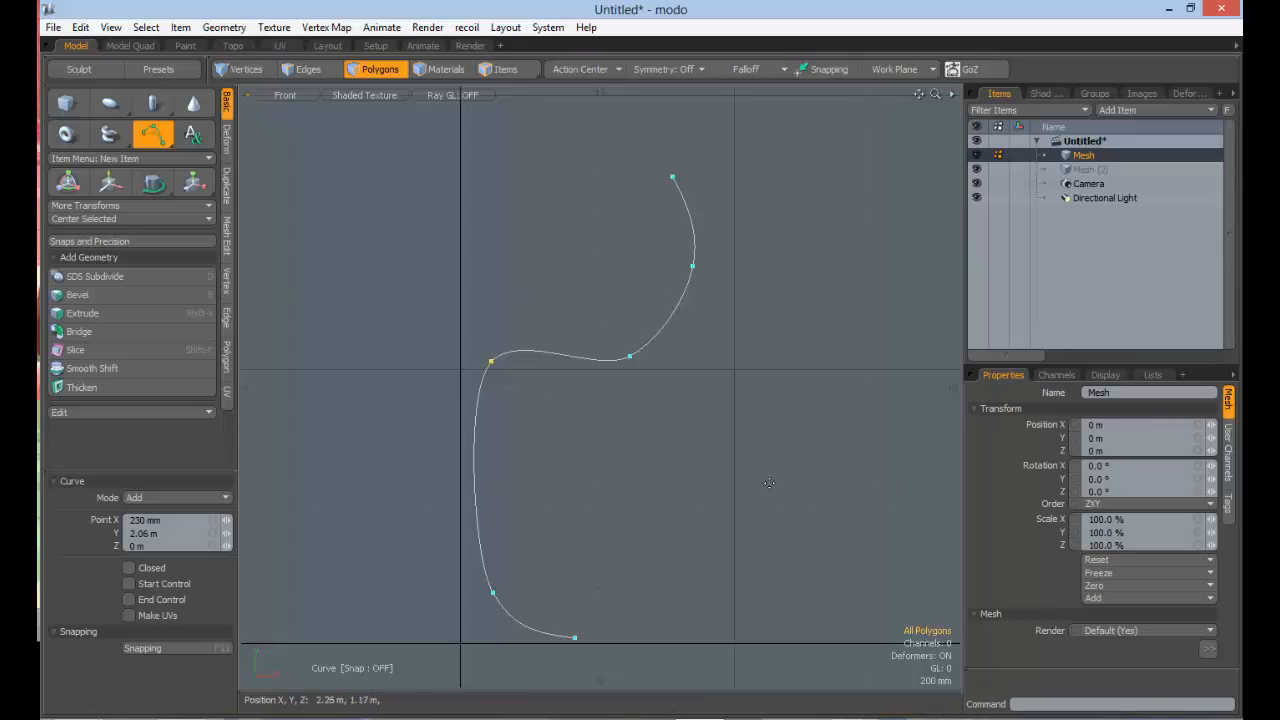
{"action": "left_click_drag", "start_coordinate": [588, 642], "coordinate": [628, 643]}
{"action": "key", "text": "ctrl+z"}
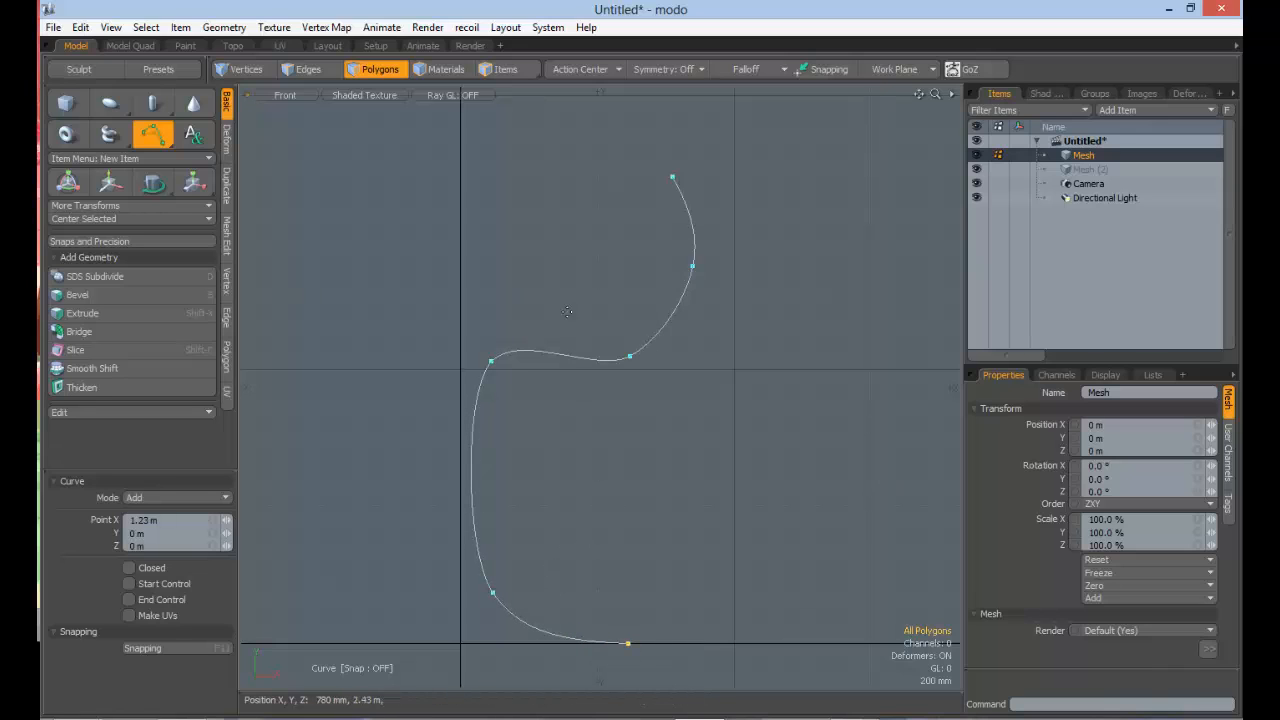
Step: Switch the viewport to Perspective and activate the Radial Sweep tool for the profile curve
{"action": "left_click", "coordinate": [285, 95]}
{"action": "left_click", "coordinate": [288, 134]}
{"action": "left_click_drag", "start_coordinate": [530, 250], "coordinate": [400, 223], "text": "alt"}
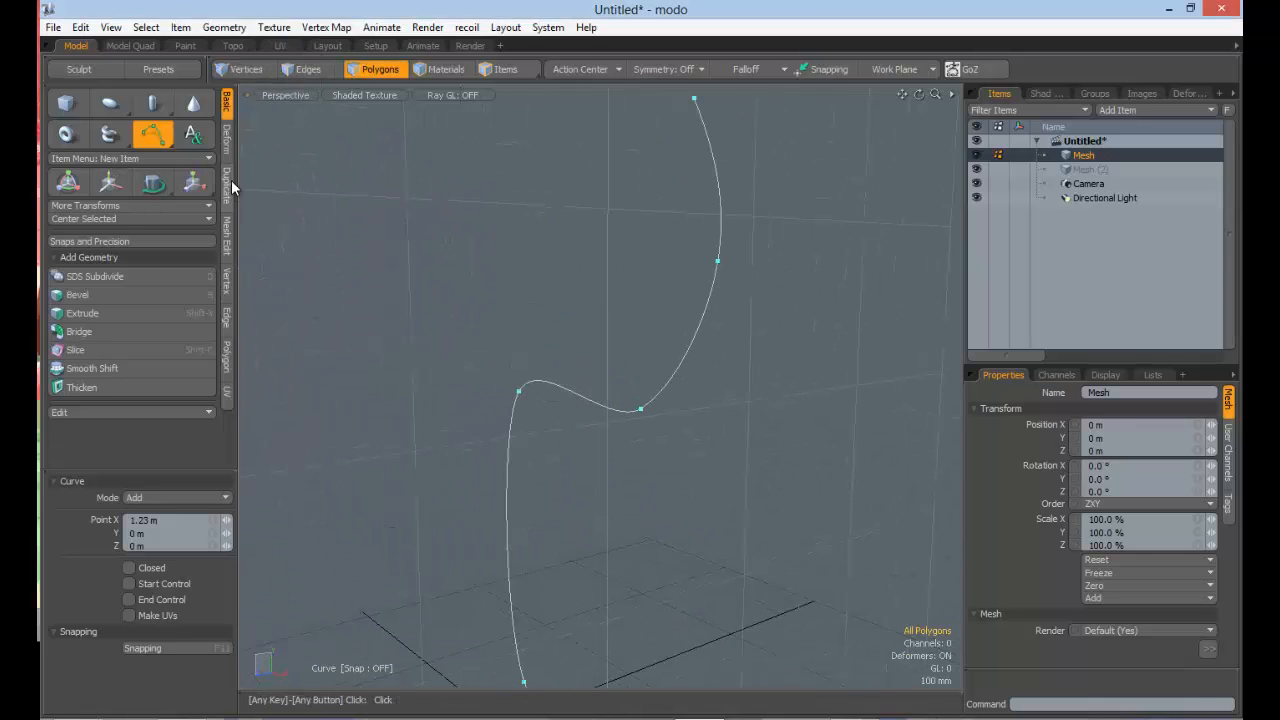
{"action": "left_click", "coordinate": [229, 181]}
{"action": "left_click", "coordinate": [90, 98]}
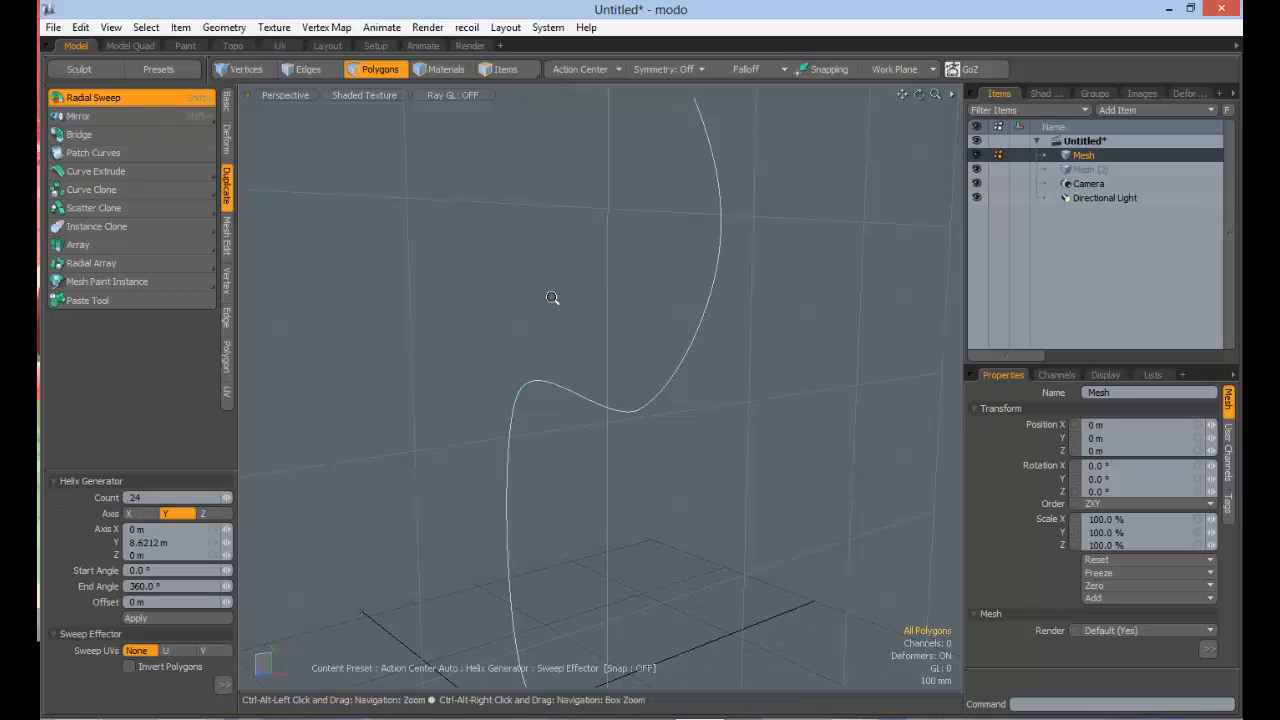
{"action": "scroll", "coordinate": [557, 297], "scroll_direction": "down", "scroll_amount": 3}
{"action": "left_click_drag", "start_coordinate": [557, 297], "coordinate": [391, 252], "text": "alt"}
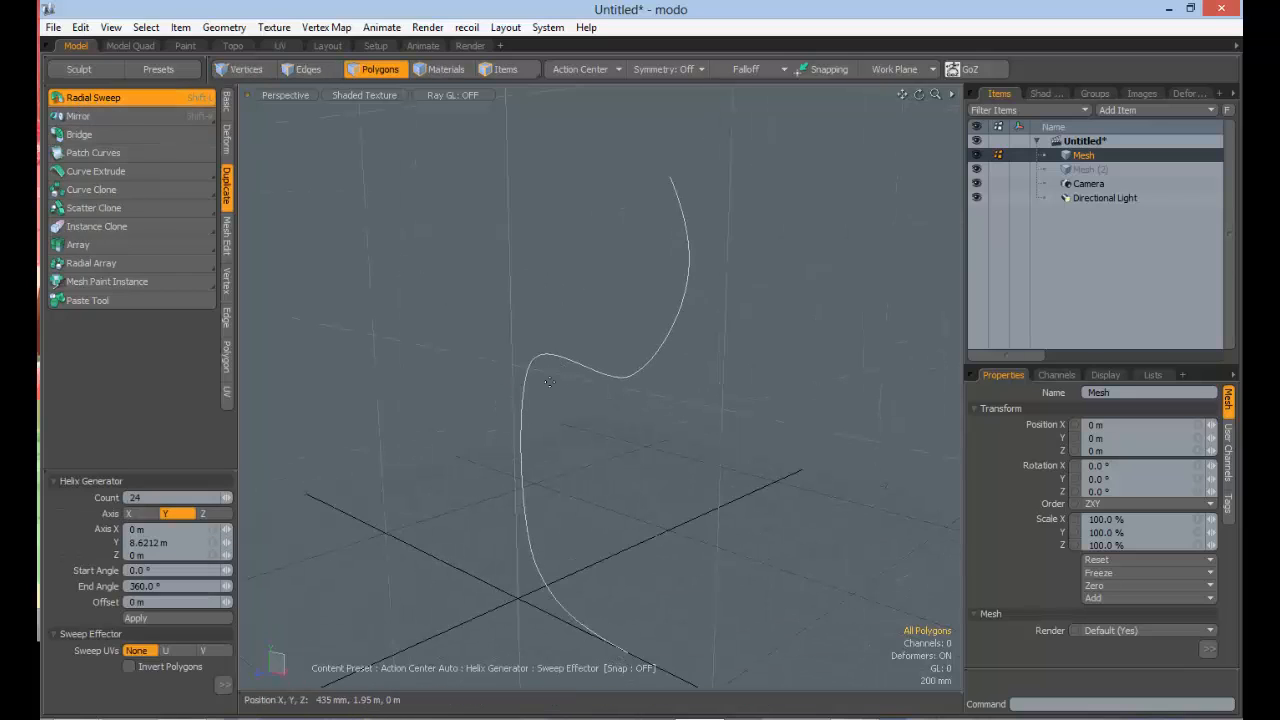
{"action": "left_click_drag", "start_coordinate": [561, 363], "coordinate": [584, 361], "text": "alt"}
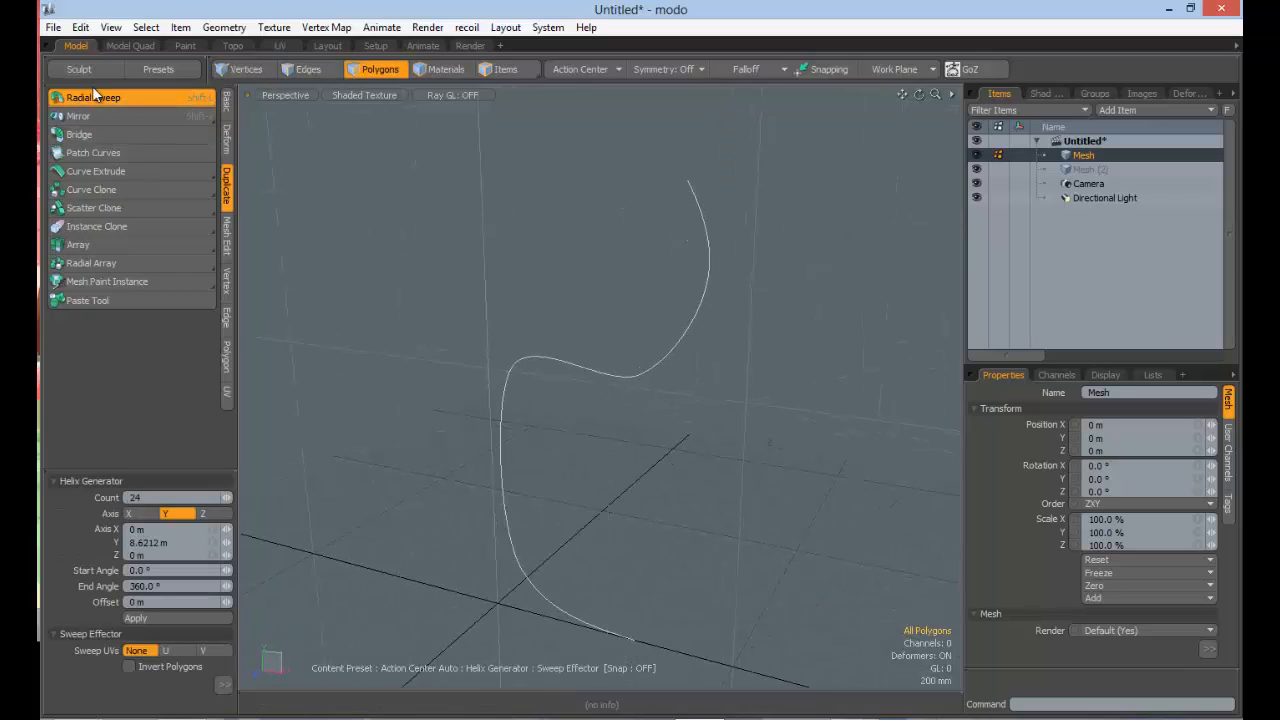
Step: Drop the Radial Sweep tool and toggle between Polygons and Items selection modes, ending in Items mode
{"action": "left_click", "coordinate": [490, 71]}
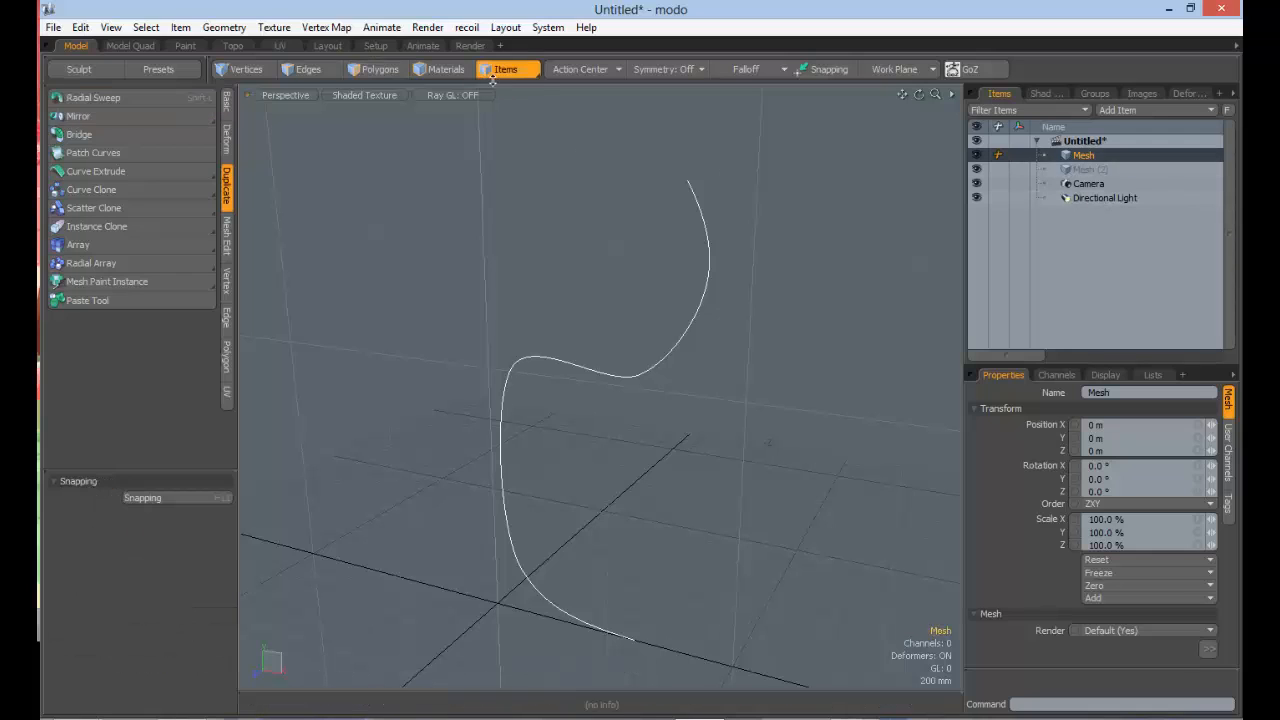
{"action": "left_click", "coordinate": [370, 70]}
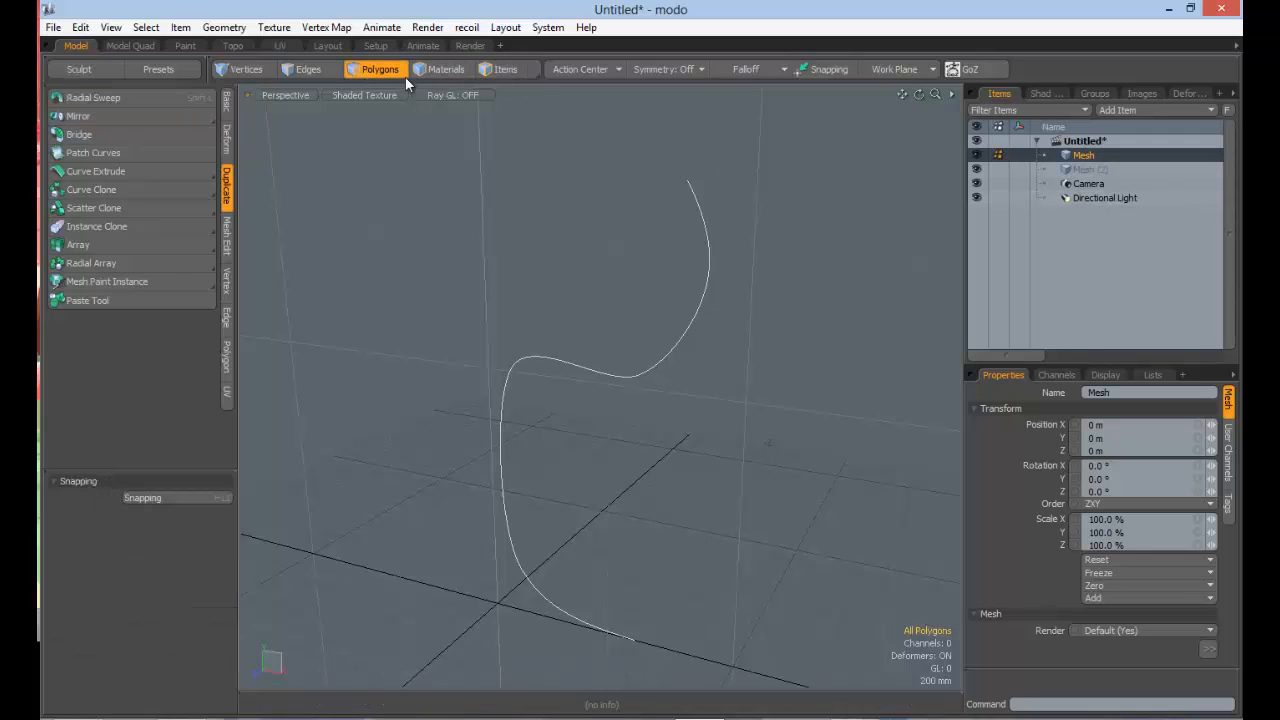
{"action": "left_click", "coordinate": [512, 69]}
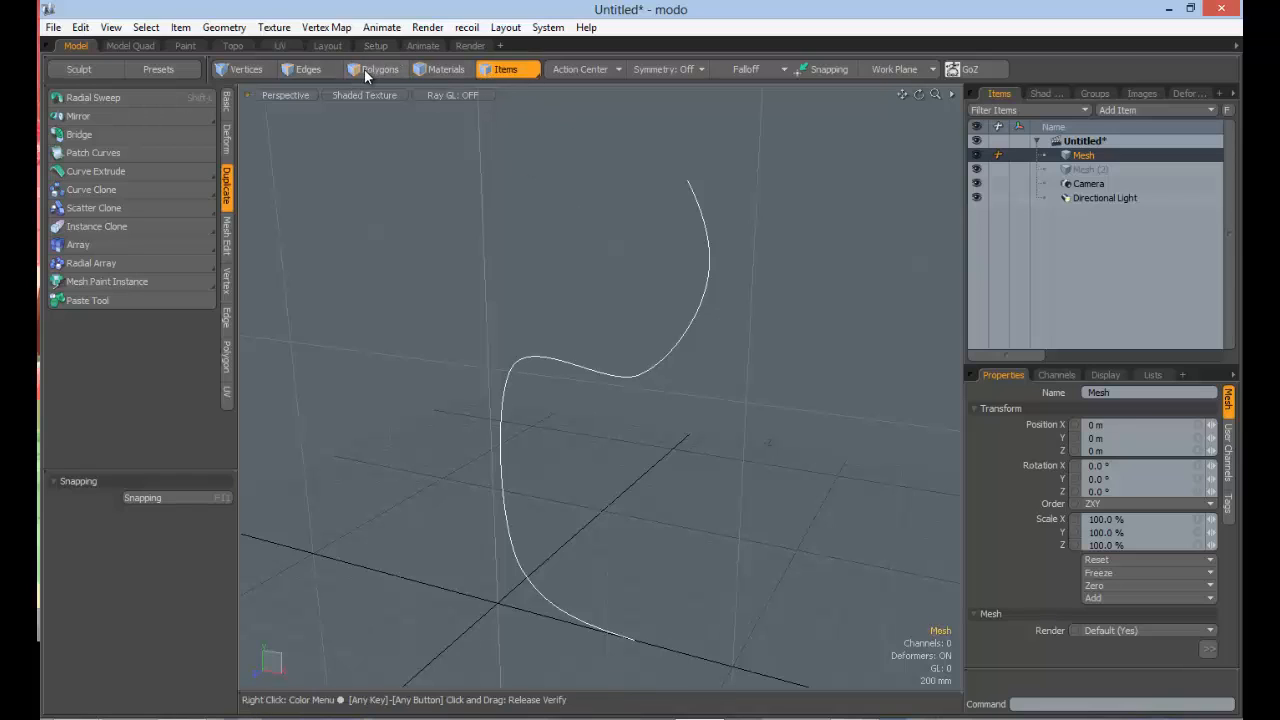
{"action": "left_click", "coordinate": [366, 72]}
{"action": "left_click", "coordinate": [490, 67]}
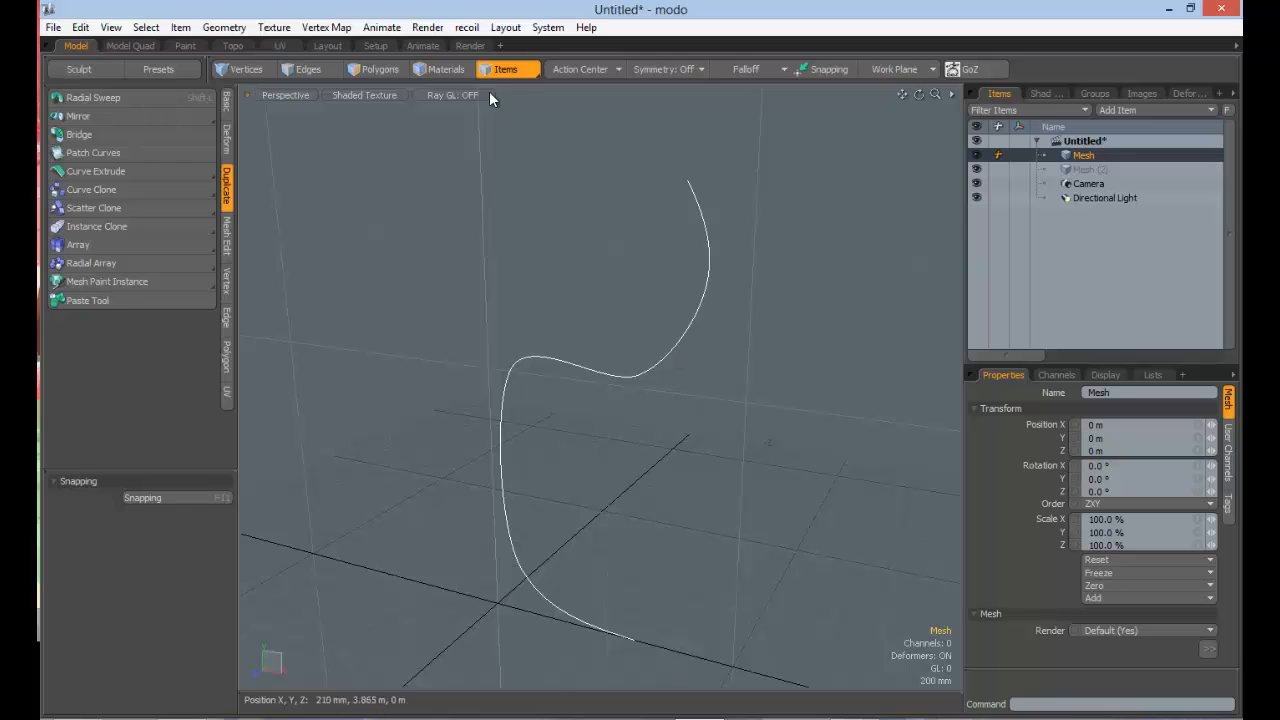
{"action": "left_click_drag", "start_coordinate": [729, 337], "coordinate": [520, 294], "text": "alt"}
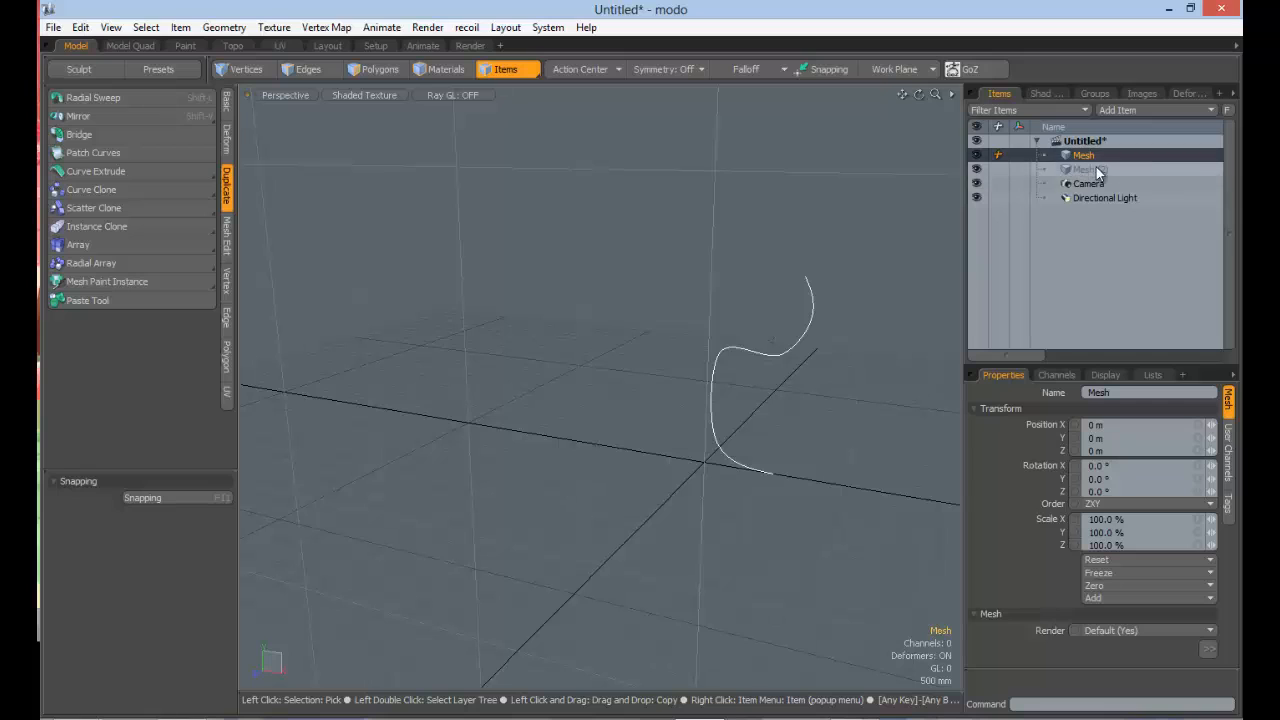
Step: In Polygons mode, draw a cube in the same mesh beside the profile curve
{"action": "left_click", "coordinate": [381, 70]}
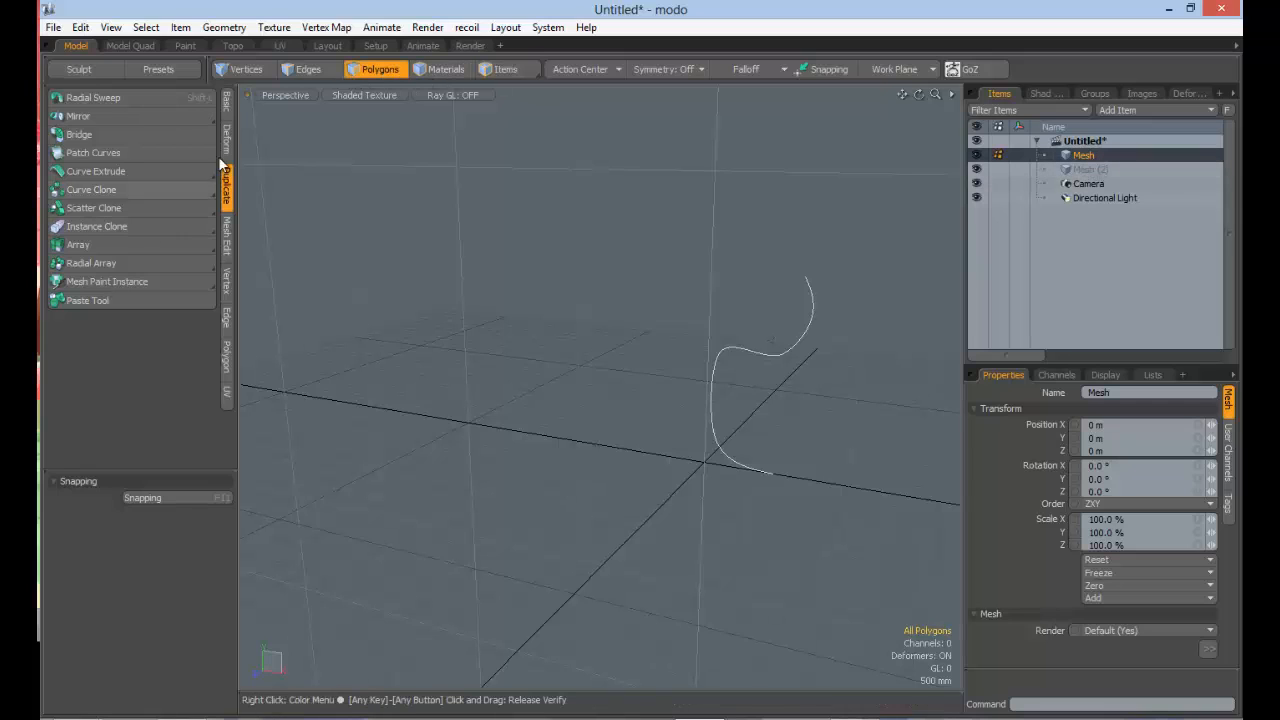
{"action": "left_click", "coordinate": [226, 100]}
{"action": "left_click", "coordinate": [66, 103]}
{"action": "left_click_drag", "start_coordinate": [395, 445], "coordinate": [522, 362]}
{"action": "key", "text": "space"}
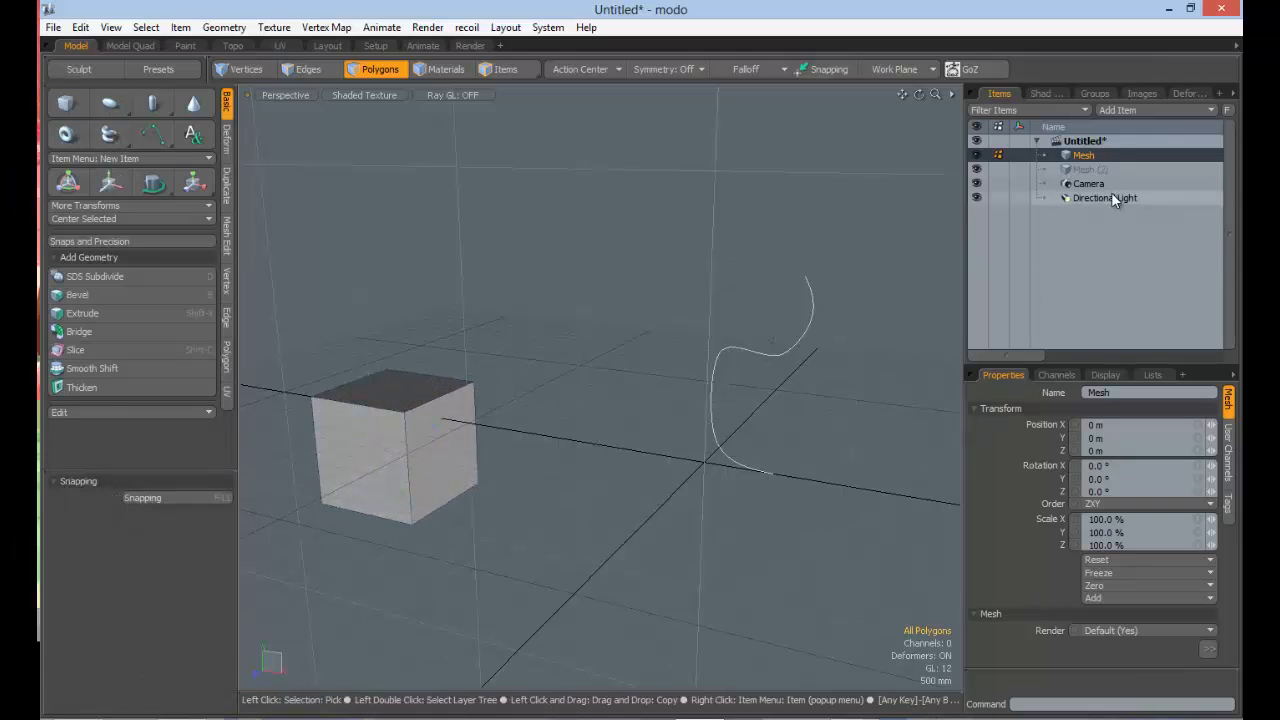
Step: Switch to Items mode and activate the Move tool on the mesh containing the cube and the curve
{"action": "left_click", "coordinate": [505, 69]}
{"action": "key", "text": "w"}
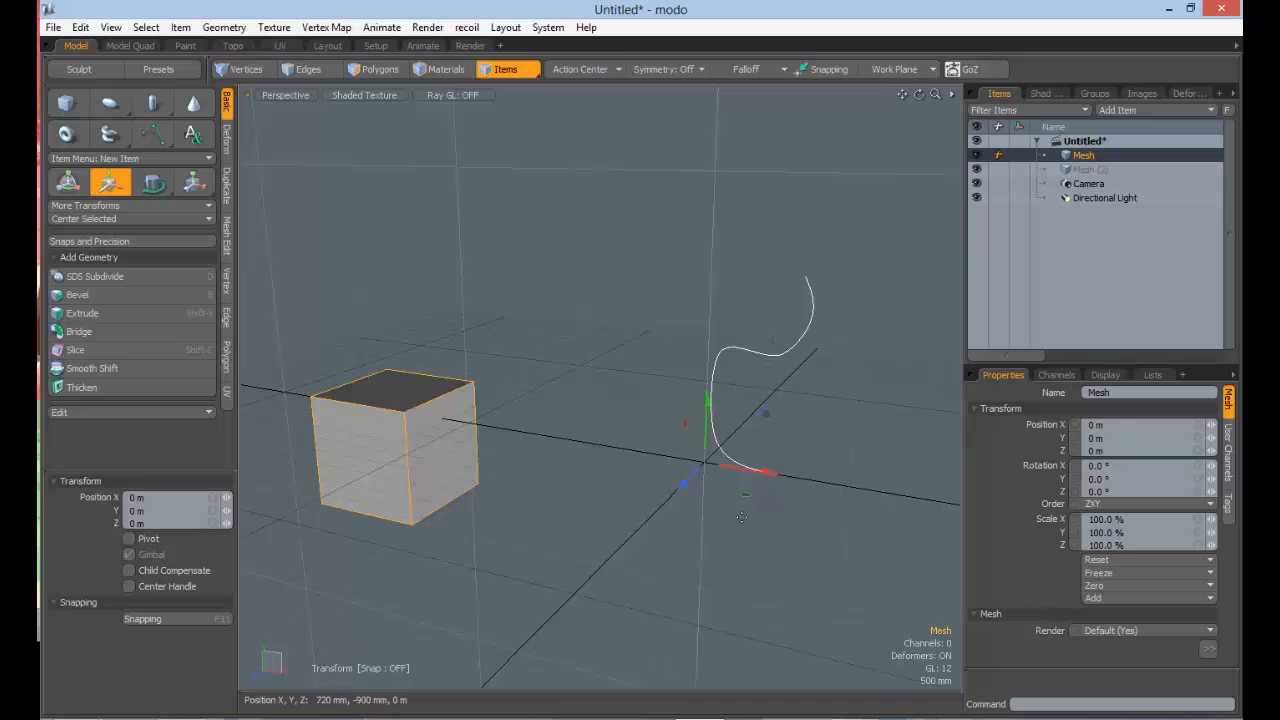
{"action": "mouse_move", "coordinate": [746, 494]}
{"action": "left_mouse_down", "text": "alt"}
{"action": "mouse_move", "coordinate": [768, 500]}
{"action": "mouse_move", "coordinate": [776, 470]}
{"action": "mouse_move", "coordinate": [746, 494]}
{"action": "left_mouse_up", "text": "alt"}
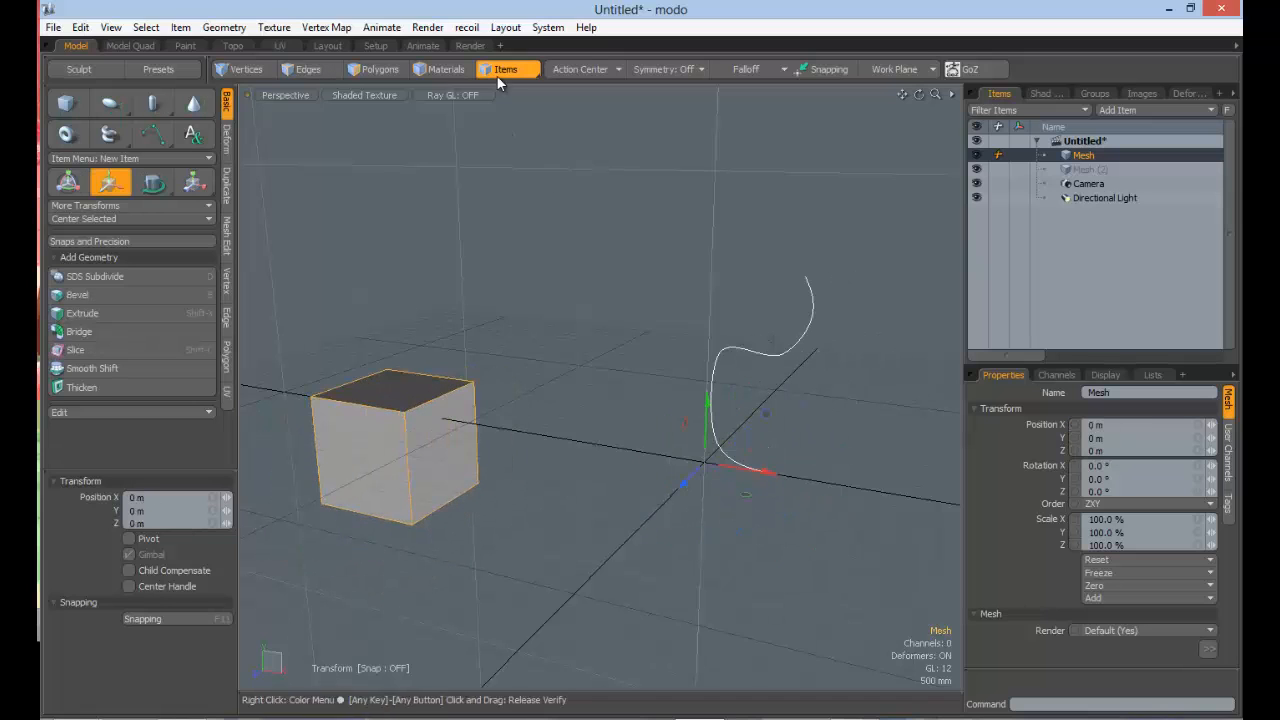
Step: Return to Polygons mode, select only the profile curve, and delete the cube from the mesh
{"action": "left_click", "coordinate": [228, 188]}
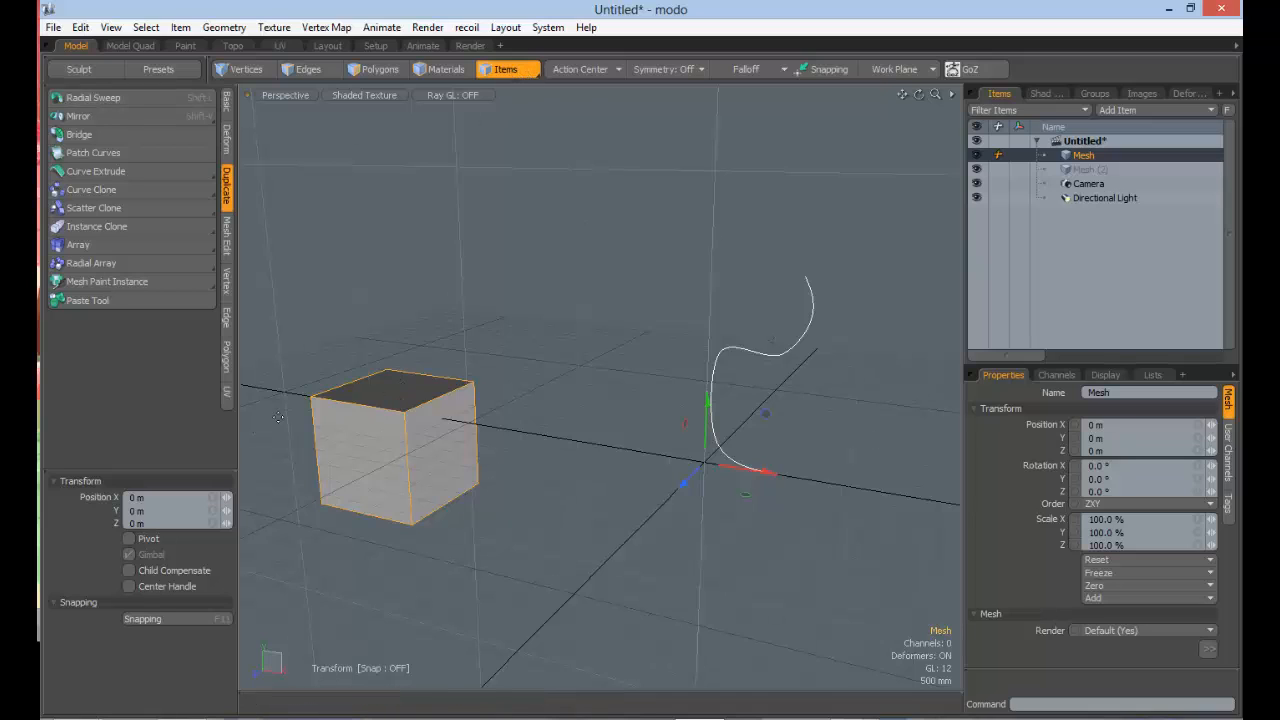
{"action": "left_click", "coordinate": [386, 69]}
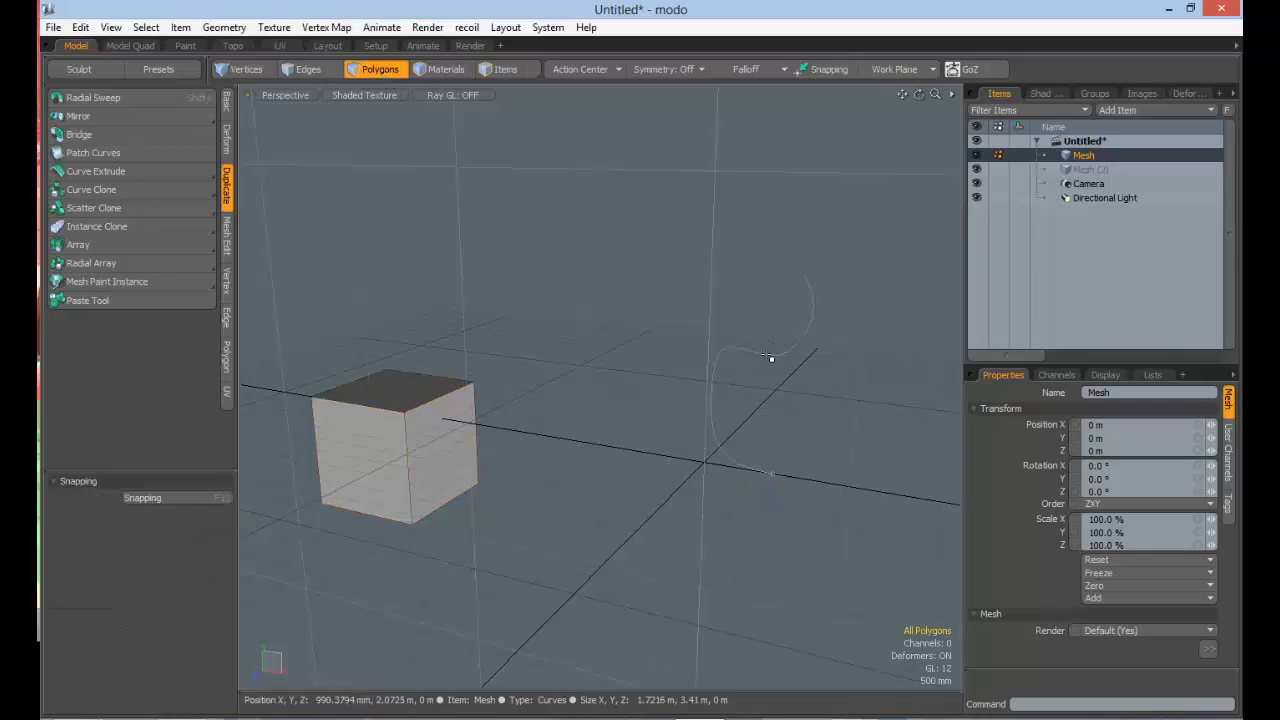
{"action": "left_click", "coordinate": [769, 356]}
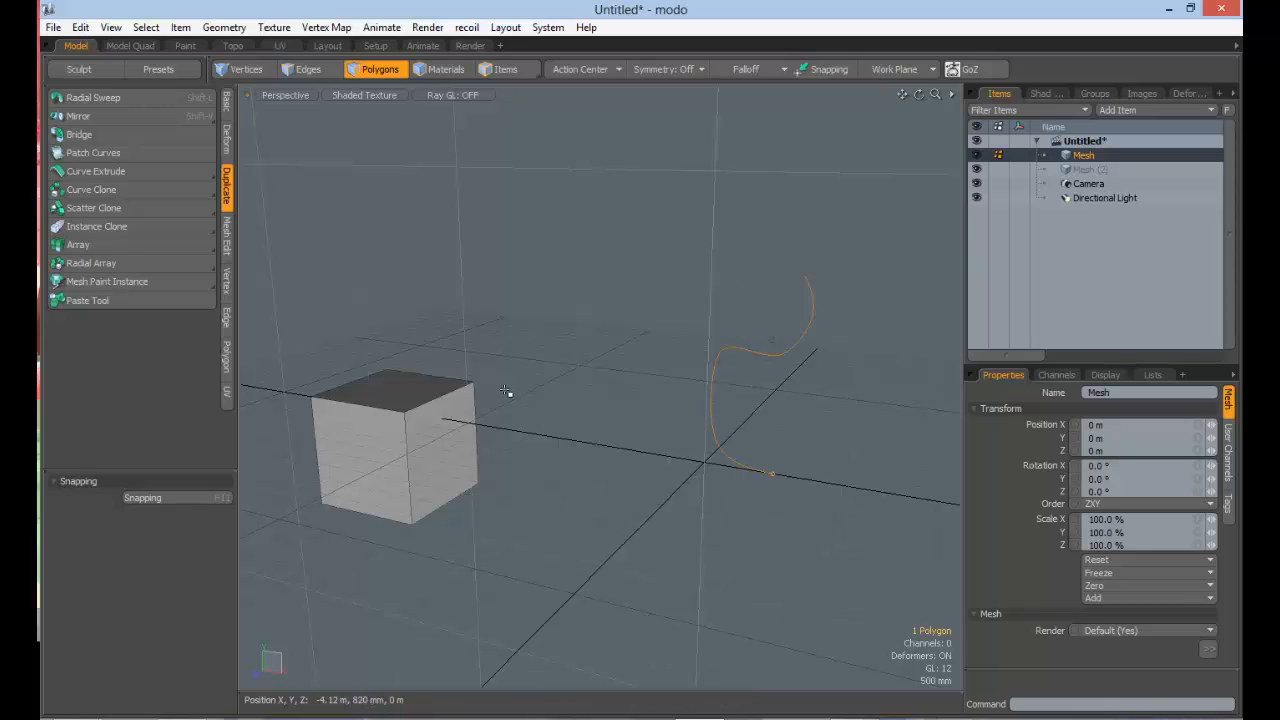
{"action": "left_click", "coordinate": [446, 69]}
{"action": "left_click", "coordinate": [394, 380]}
{"action": "key", "text": "Delete"}
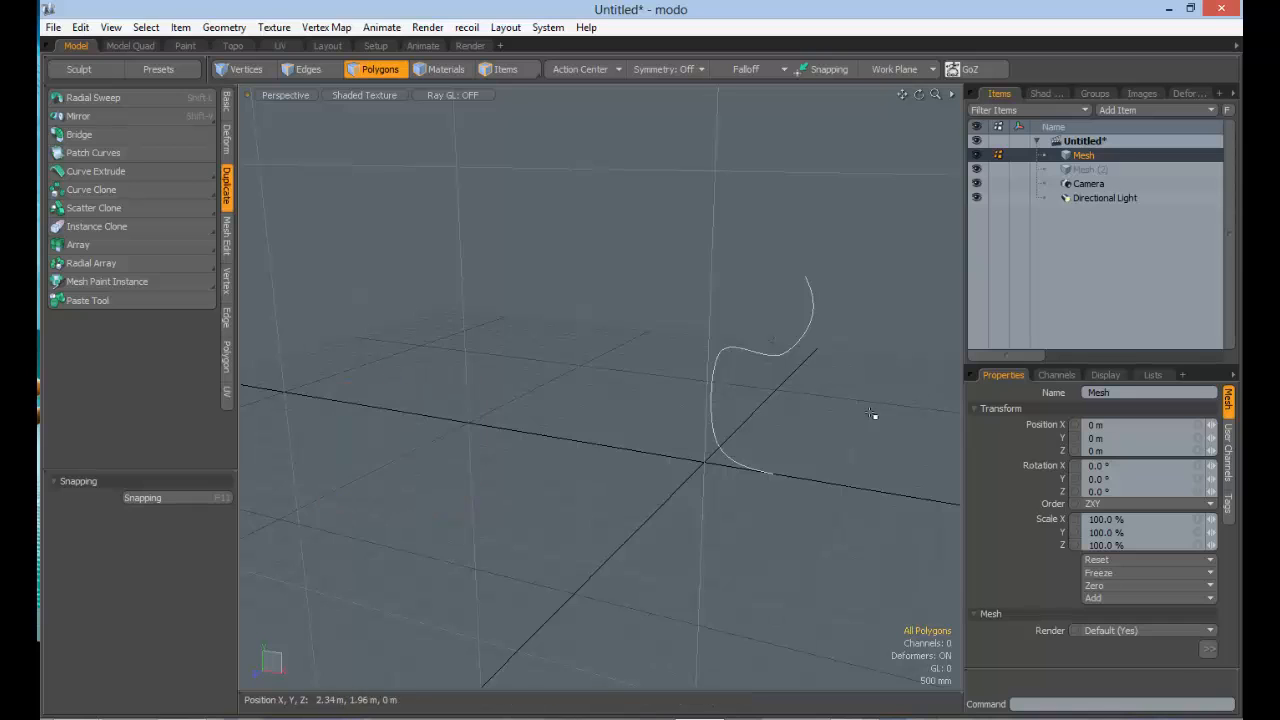
Step: Select the profile curve in Polygons mode and activate the Radial Sweep tool
{"action": "mouse_move", "coordinate": [844, 354]}
{"action": "left_mouse_down", "text": "alt+shift"}
{"action": "mouse_move", "coordinate": [791, 349]}
{"action": "mouse_move", "coordinate": [860, 346]}
{"action": "left_mouse_up", "text": "alt+shift"}
{"action": "left_click", "coordinate": [512, 73]}
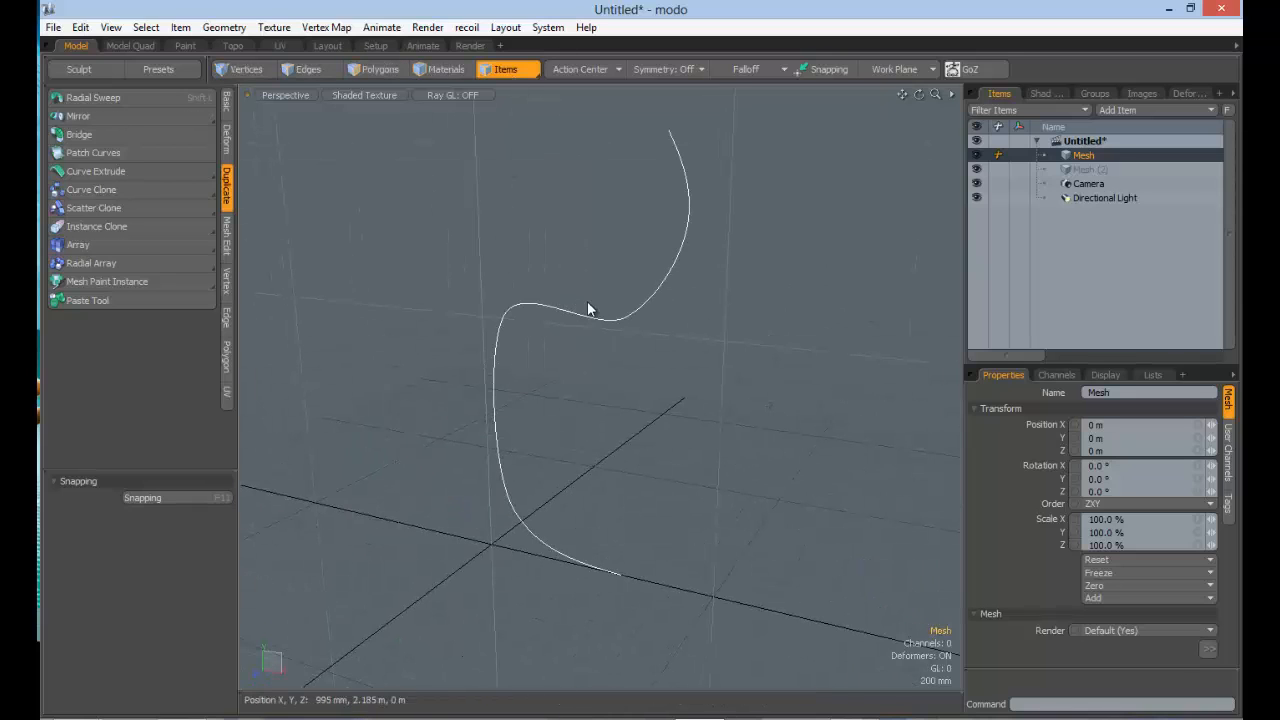
{"action": "left_click", "coordinate": [376, 68]}
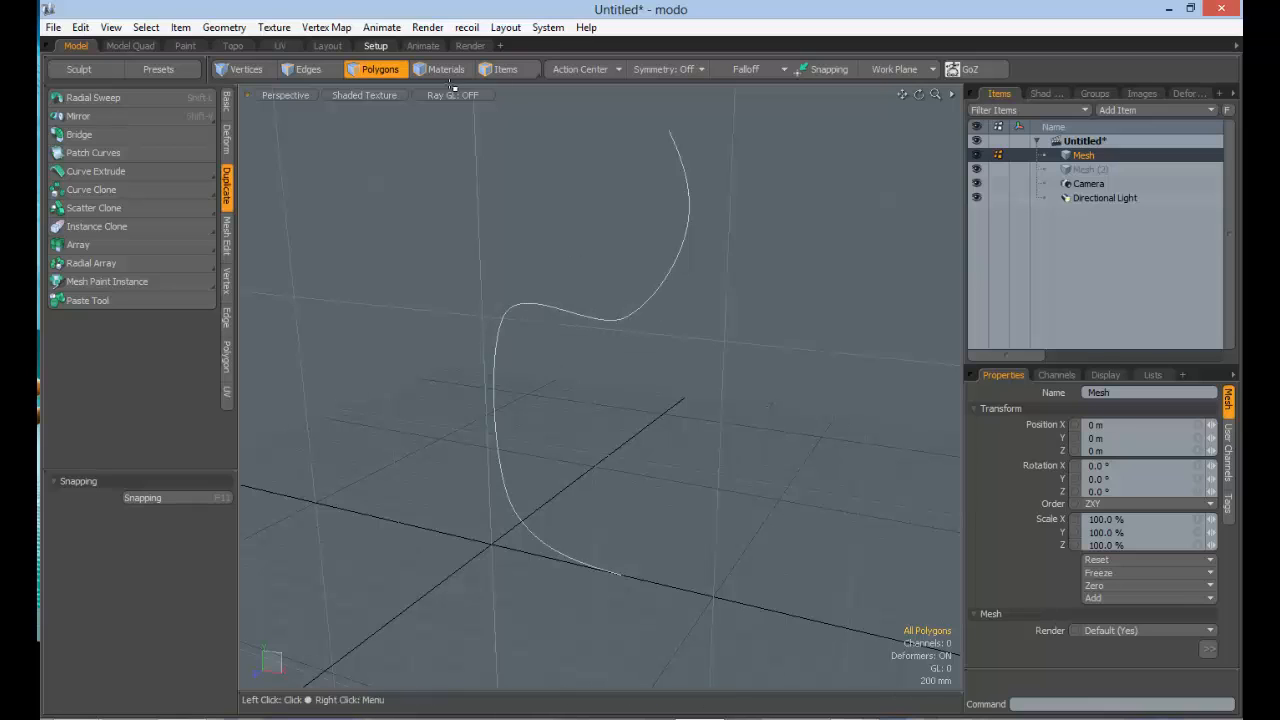
{"action": "left_click", "coordinate": [609, 321]}
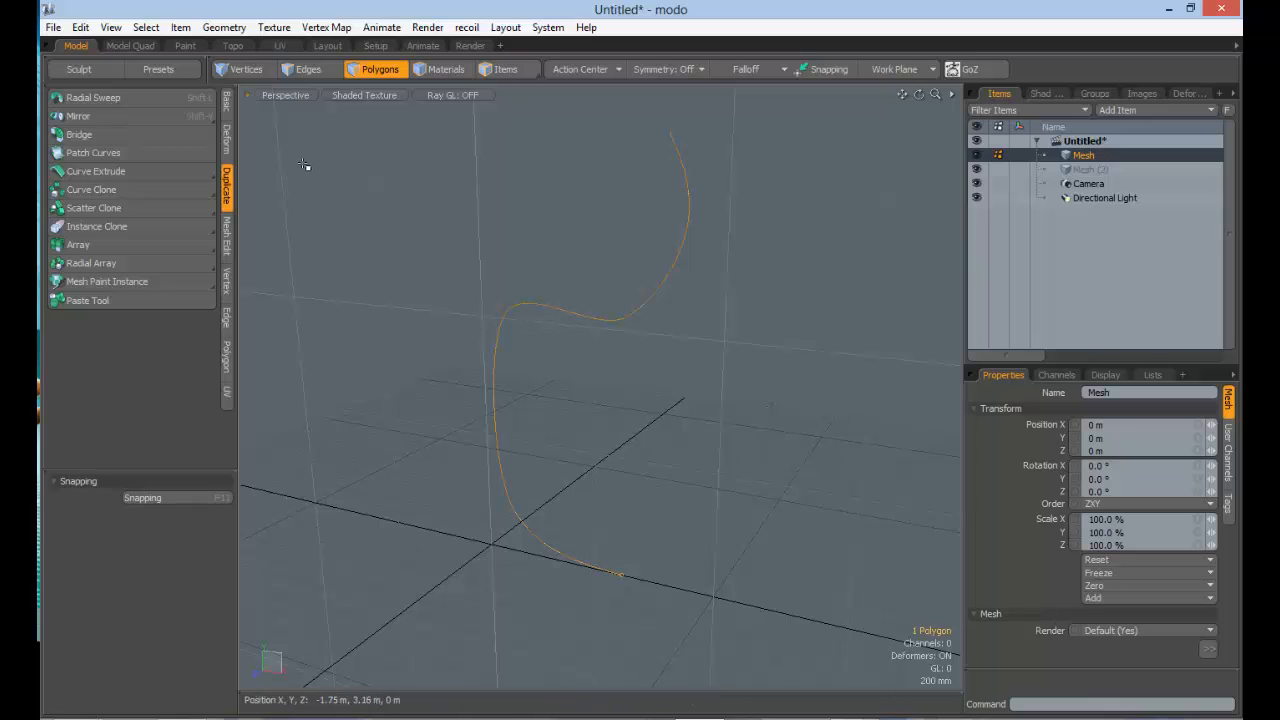
{"action": "left_click", "coordinate": [93, 97]}
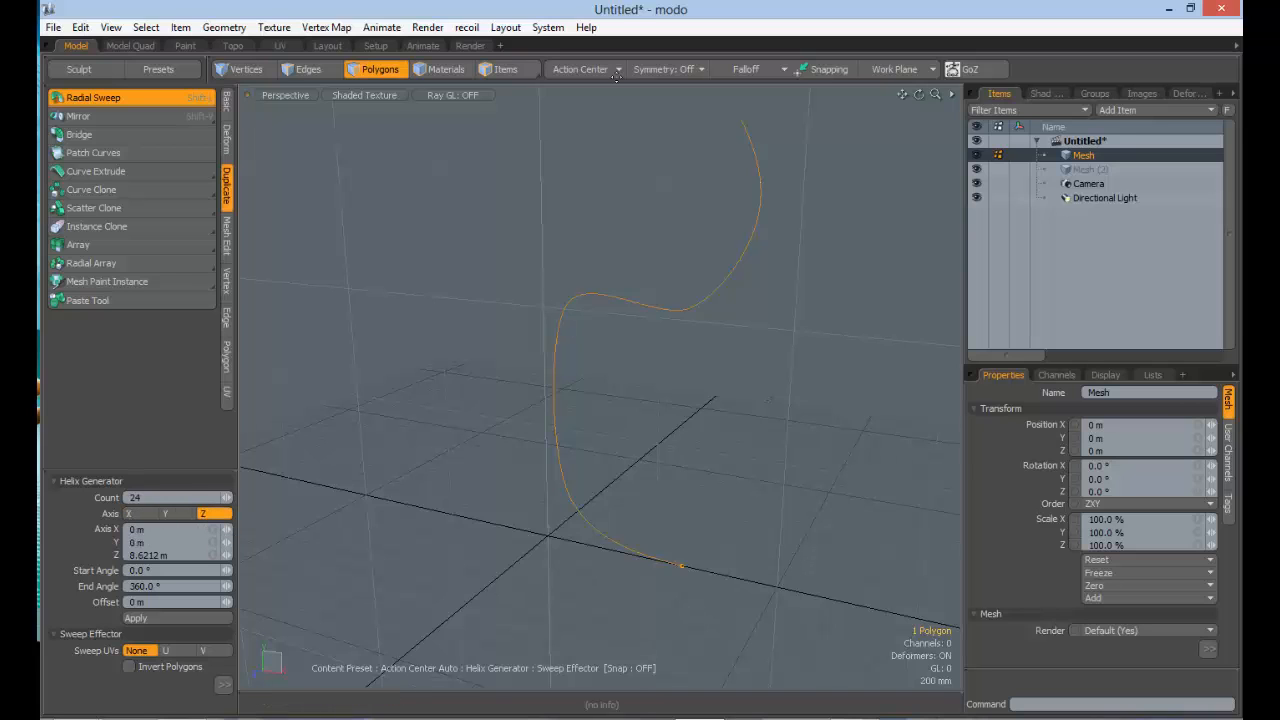
Step: Set the Radial Sweep axis to Y and sweep the profile curve through 360° with a count of 24
{"action": "left_click_drag", "start_coordinate": [714, 449], "coordinate": [640, 437], "text": "ctrl+alt"}
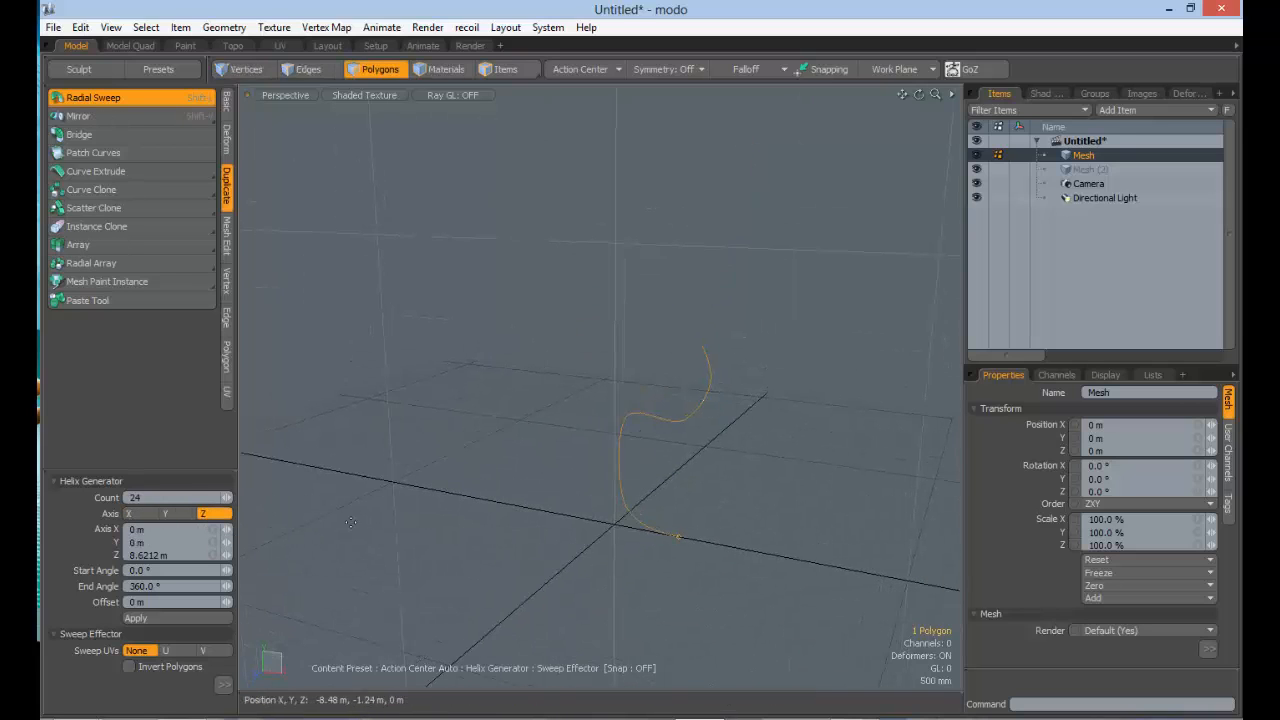
{"action": "left_click", "coordinate": [172, 513]}
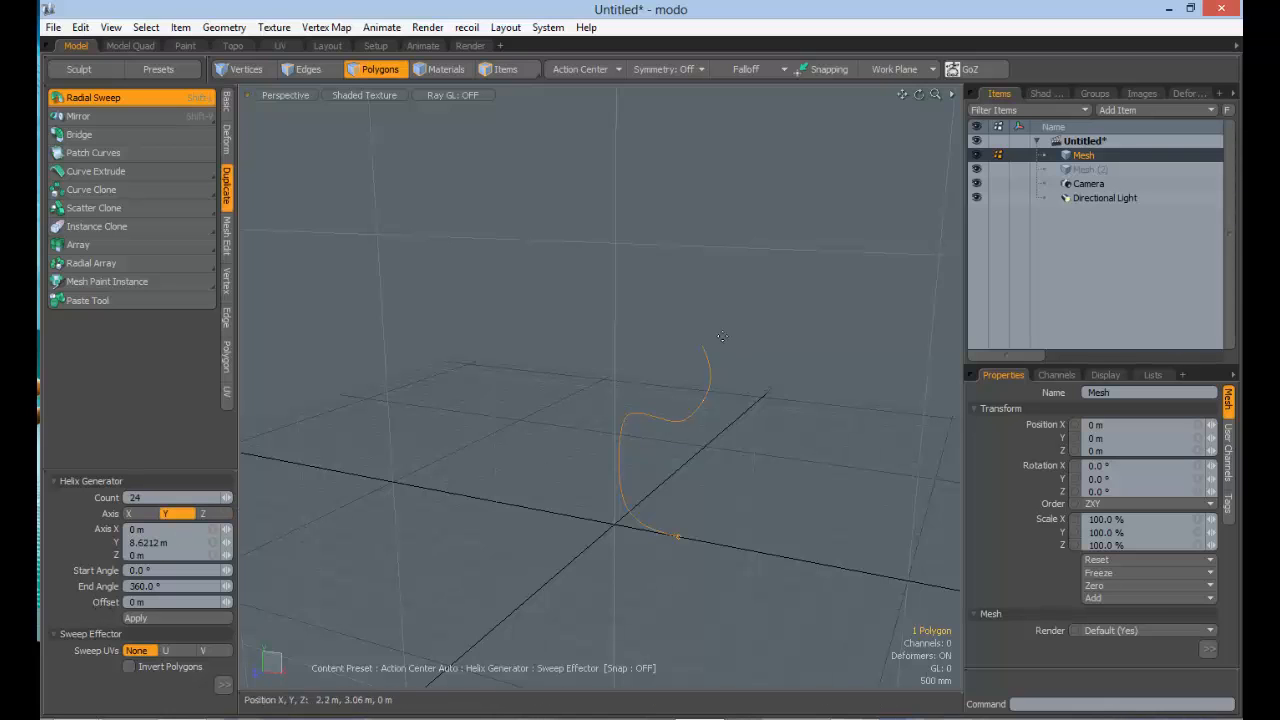
{"action": "left_click", "coordinate": [155, 515]}
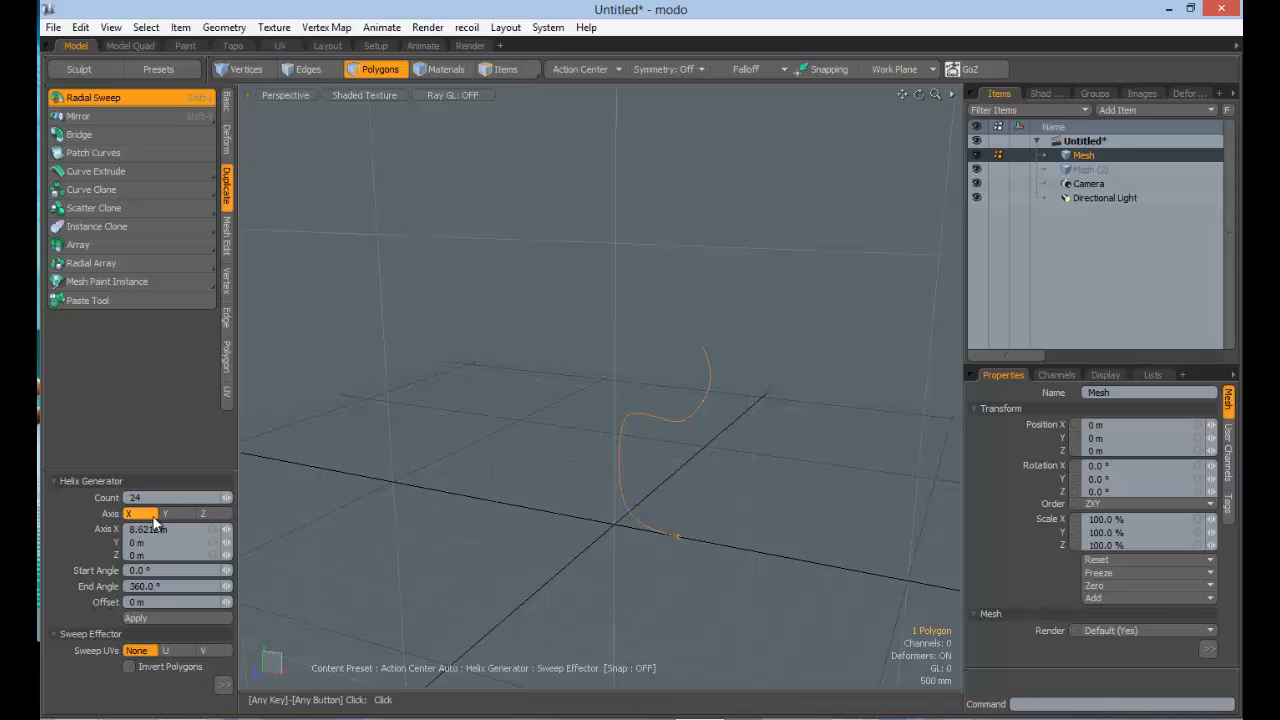
{"action": "left_click_drag", "start_coordinate": [796, 413], "coordinate": [691, 491], "text": "alt"}
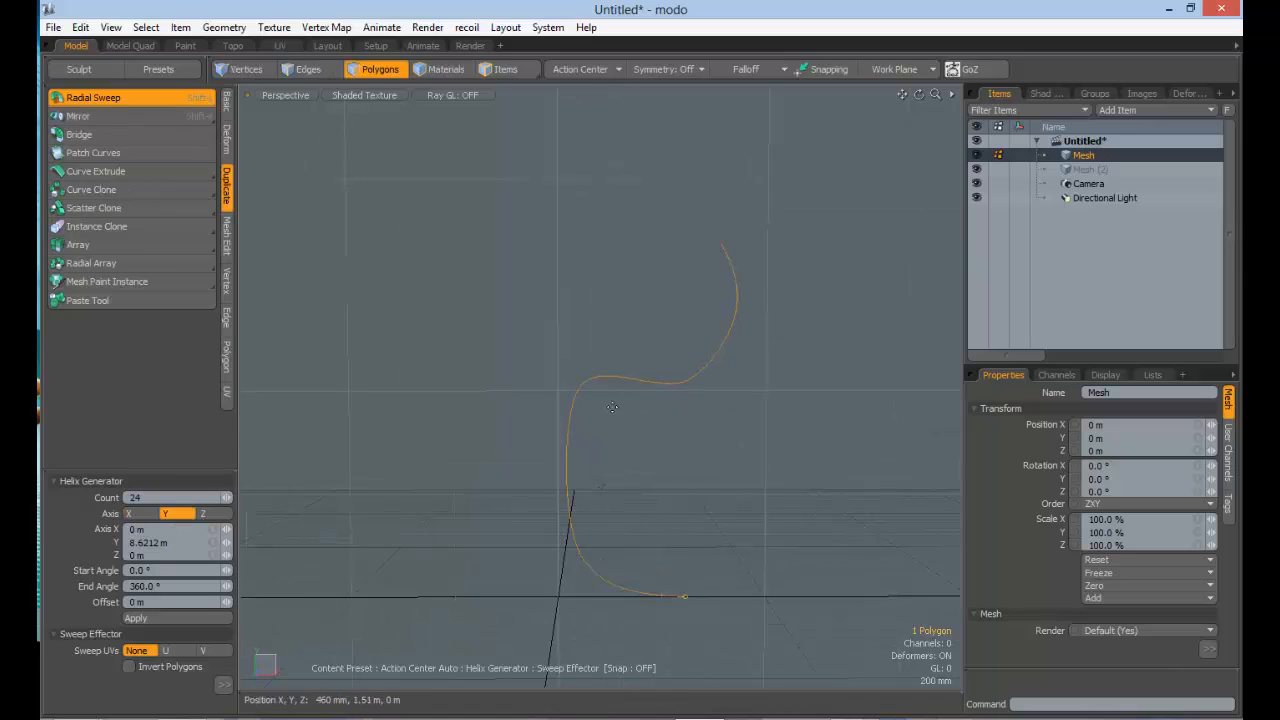
{"action": "left_click_drag", "start_coordinate": [566, 480], "coordinate": [293, 657], "text": "alt"}
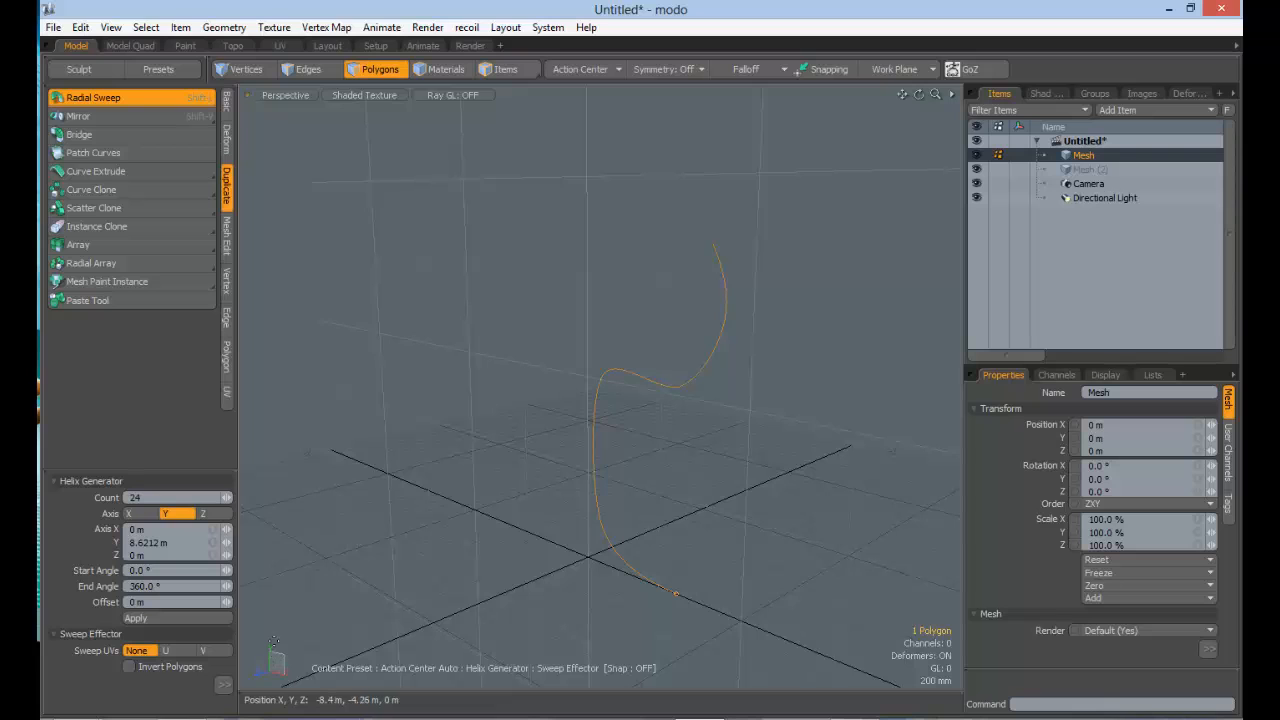
{"action": "left_click_drag", "start_coordinate": [685, 433], "coordinate": [680, 311], "text": "alt"}
{"action": "left_click", "coordinate": [681, 345]}
{"action": "scroll", "coordinate": [712, 312], "scroll_direction": "up", "scroll_amount": 3, "text": "alt"}
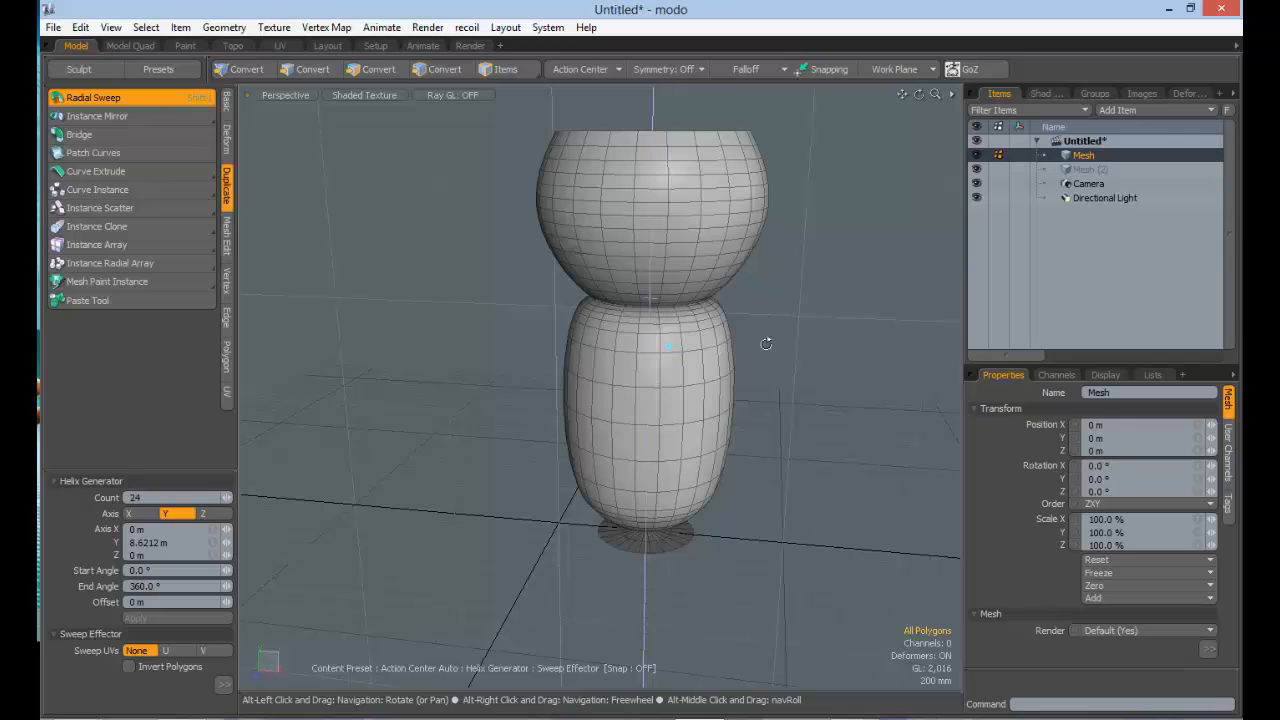
Step: Shift the sweep centre beyond the profile to try a vase shape, then move it back to form a goblet
{"action": "left_click_drag", "start_coordinate": [766, 344], "coordinate": [521, 300], "text": "alt"}
{"action": "left_click_drag", "start_coordinate": [597, 334], "coordinate": [611, 309], "text": "alt"}
{"action": "left_click_drag", "start_coordinate": [745, 331], "coordinate": [819, 326], "text": "ctrl+alt"}
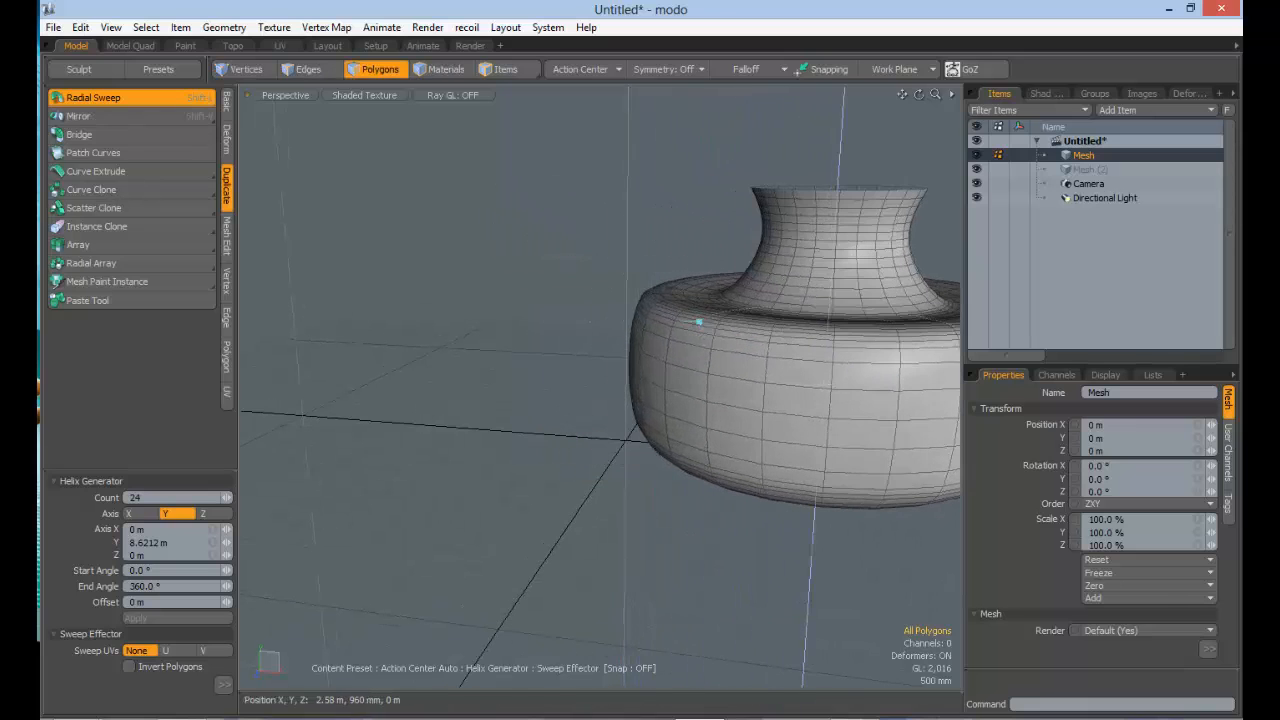
{"action": "left_click_drag", "start_coordinate": [627, 357], "coordinate": [452, 350], "text": "alt+shift"}
{"action": "left_click_drag", "start_coordinate": [632, 360], "coordinate": [591, 425], "text": "alt"}
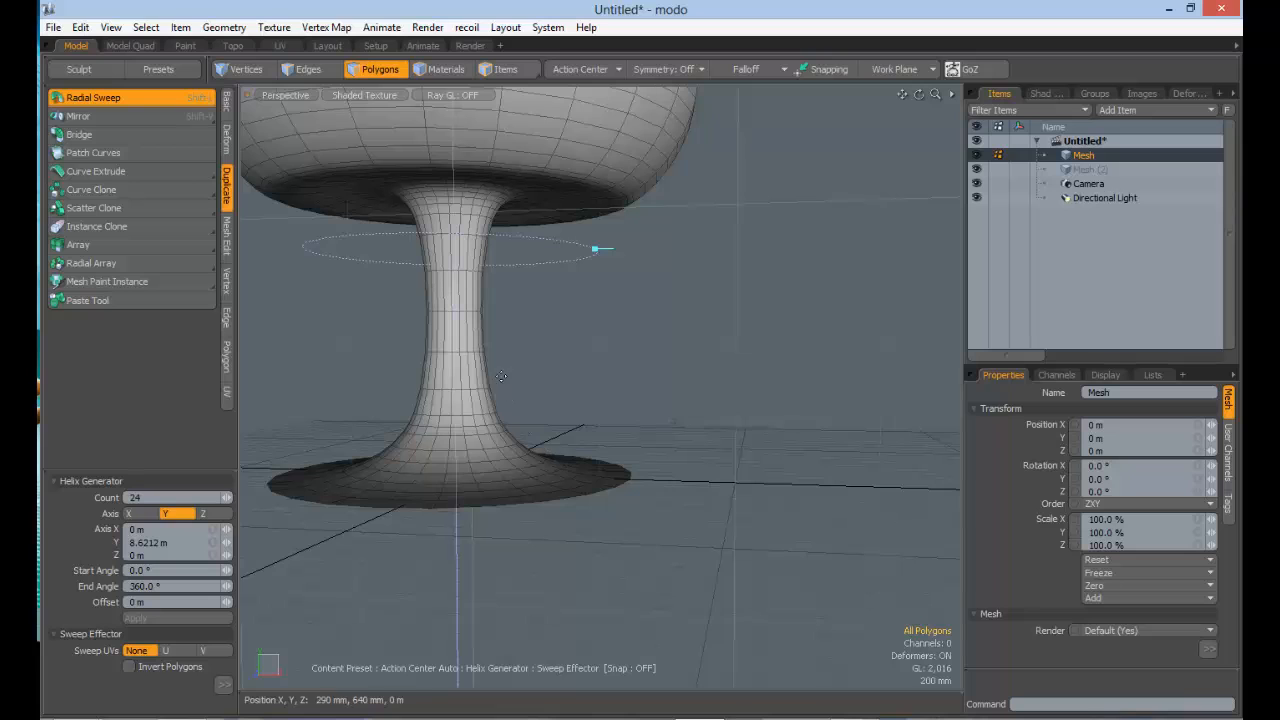
{"action": "left_click_drag", "start_coordinate": [493, 272], "coordinate": [361, 113], "text": "alt"}
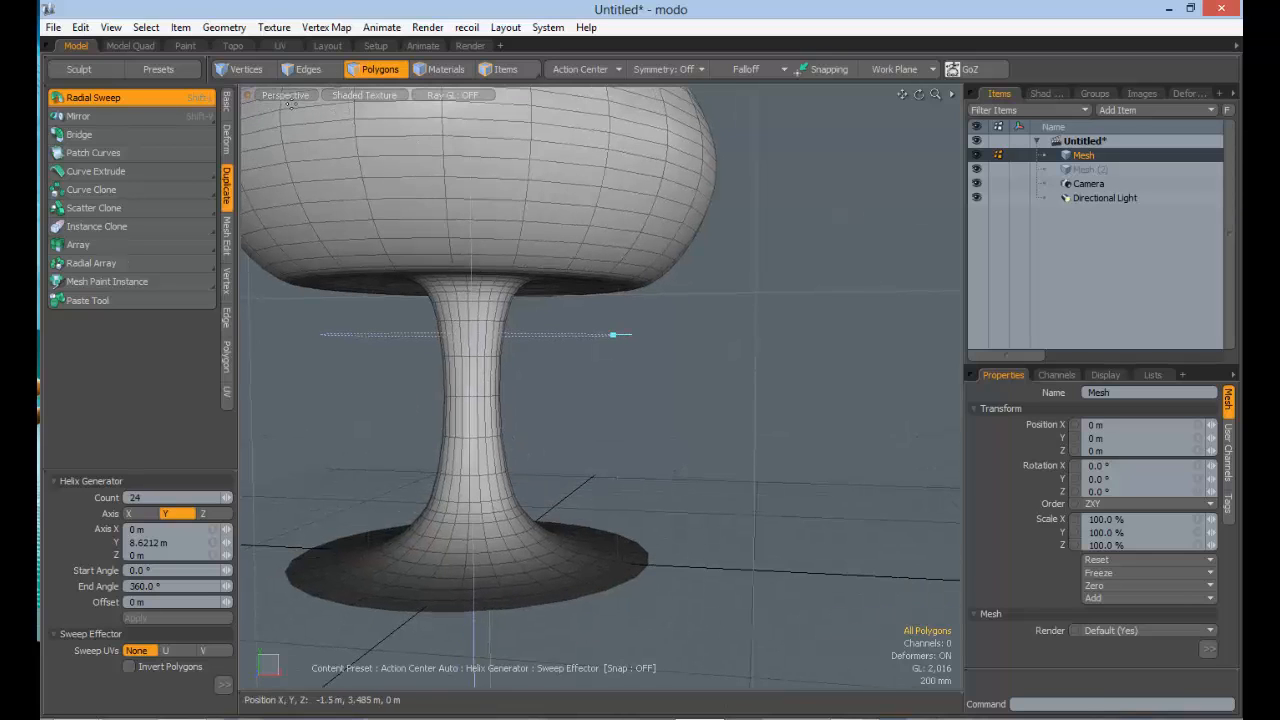
Step: Examine the swept goblet in the Front view and return to the Perspective view
{"action": "left_click", "coordinate": [279, 93]}
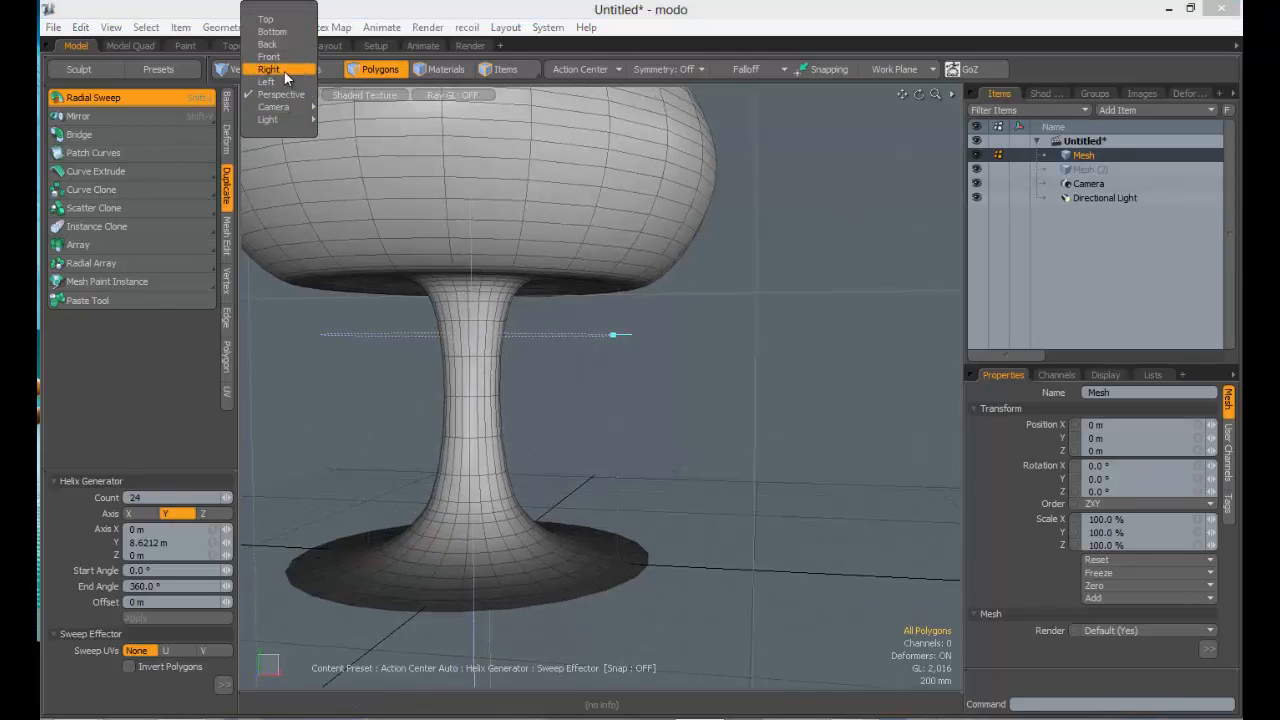
{"action": "left_click", "coordinate": [286, 60]}
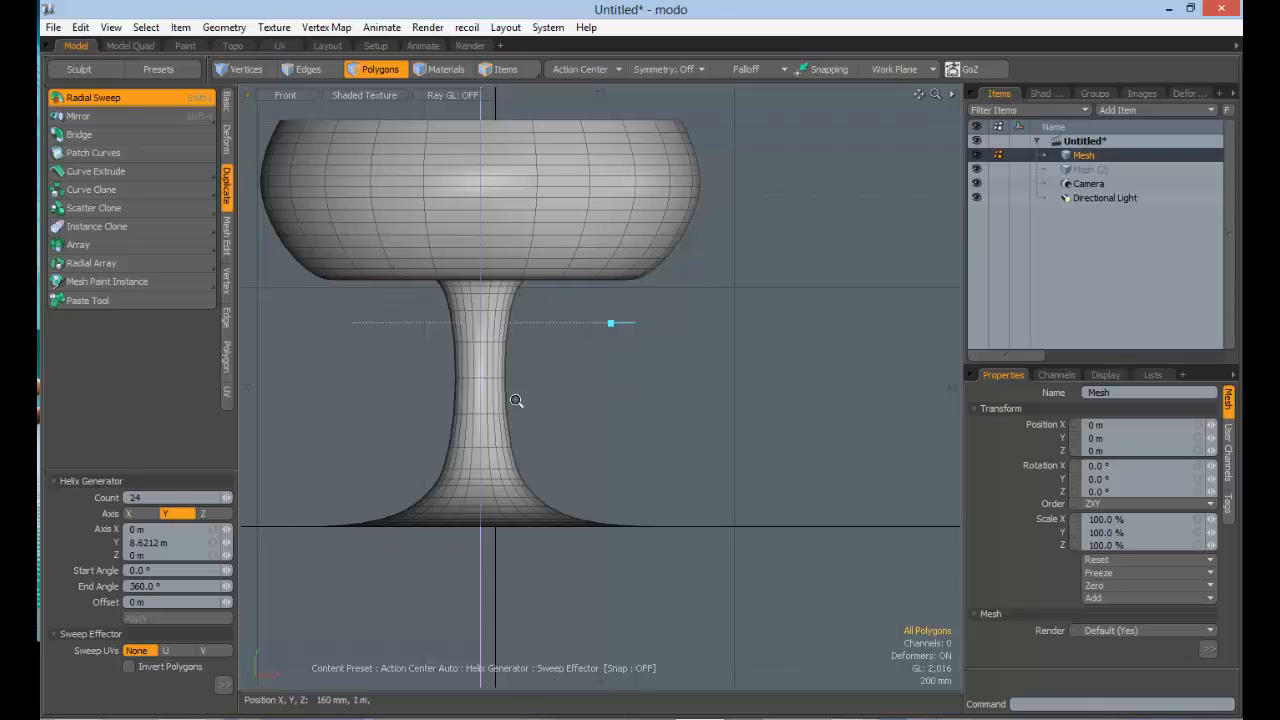
{"action": "left_click_drag", "start_coordinate": [516, 401], "coordinate": [470, 350], "text": "ctrl+alt"}
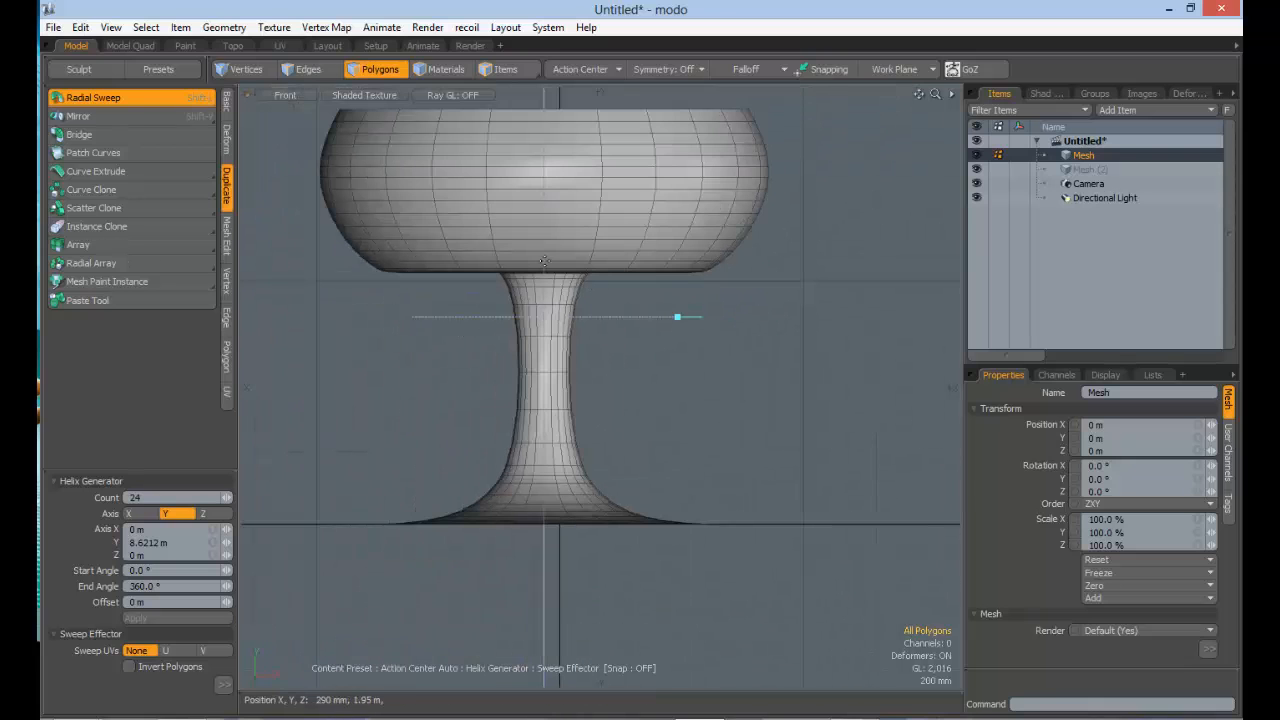
{"action": "left_click", "coordinate": [288, 97]}
{"action": "left_click", "coordinate": [286, 134]}
Step: Invert the goblet into a vase by moving the sweep centre, then bring the centre back for a slim-stemmed goblet
{"action": "left_click_drag", "start_coordinate": [562, 250], "coordinate": [650, 372], "text": "alt"}
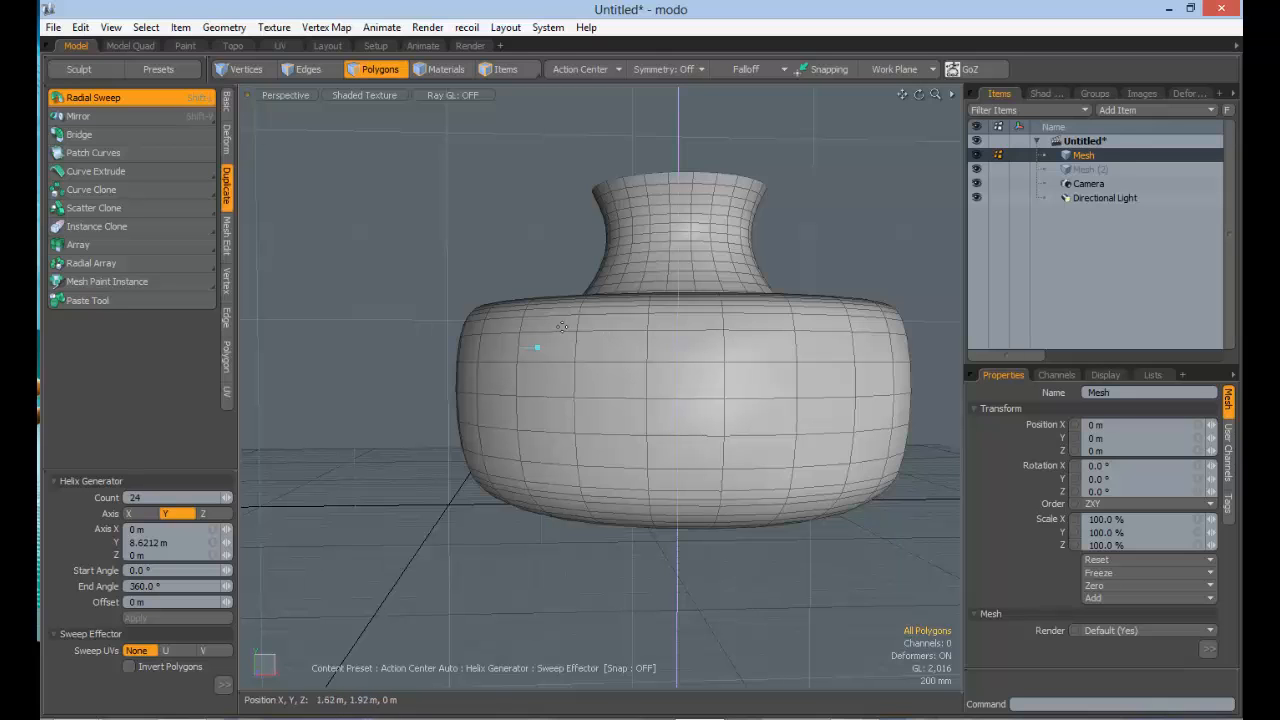
{"action": "left_click_drag", "start_coordinate": [695, 370], "coordinate": [703, 480], "text": "alt"}
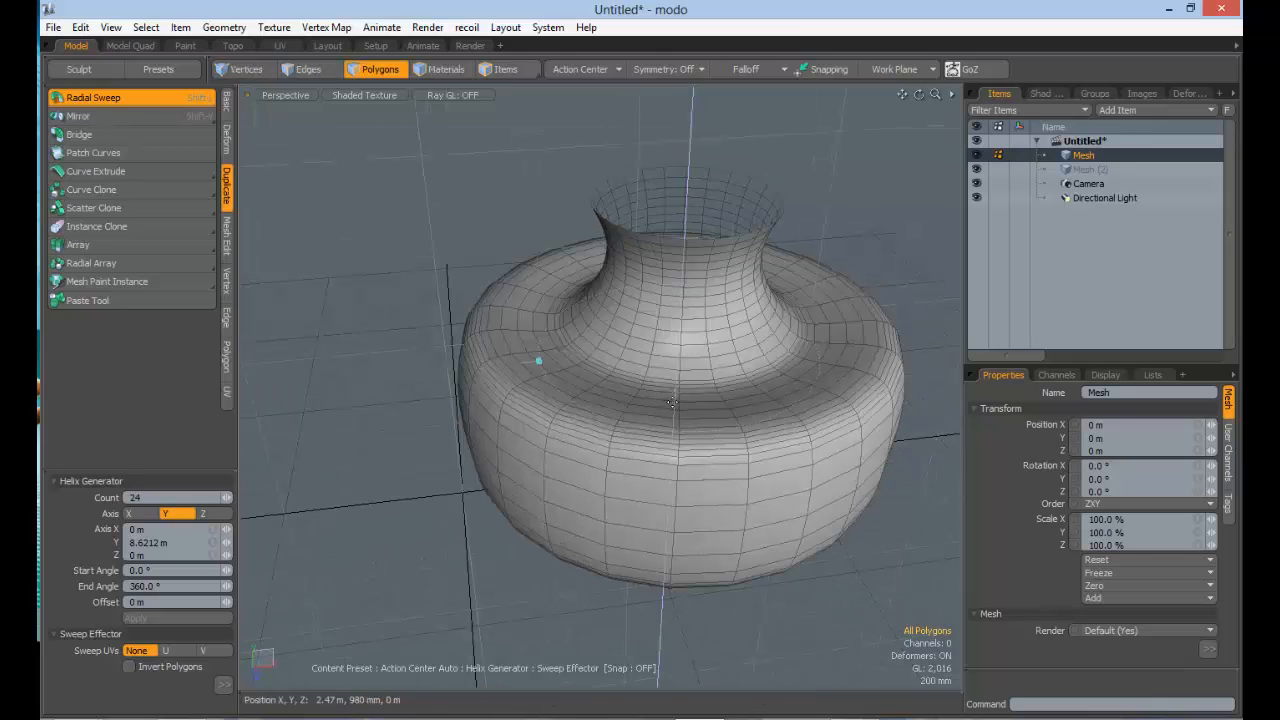
{"action": "left_click_drag", "start_coordinate": [675, 393], "coordinate": [560, 383]}
{"action": "left_click_drag", "start_coordinate": [560, 383], "coordinate": [549, 414], "text": "alt"}
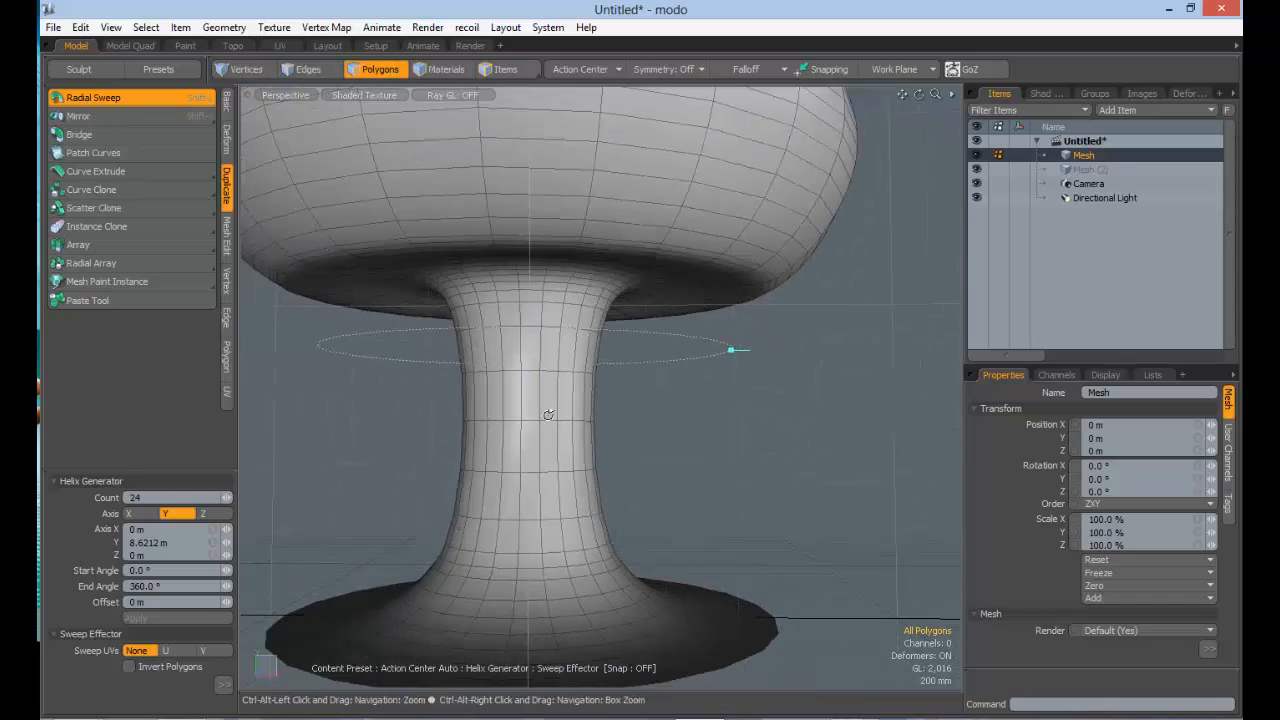
{"action": "left_click_drag", "start_coordinate": [526, 304], "coordinate": [569, 304]}
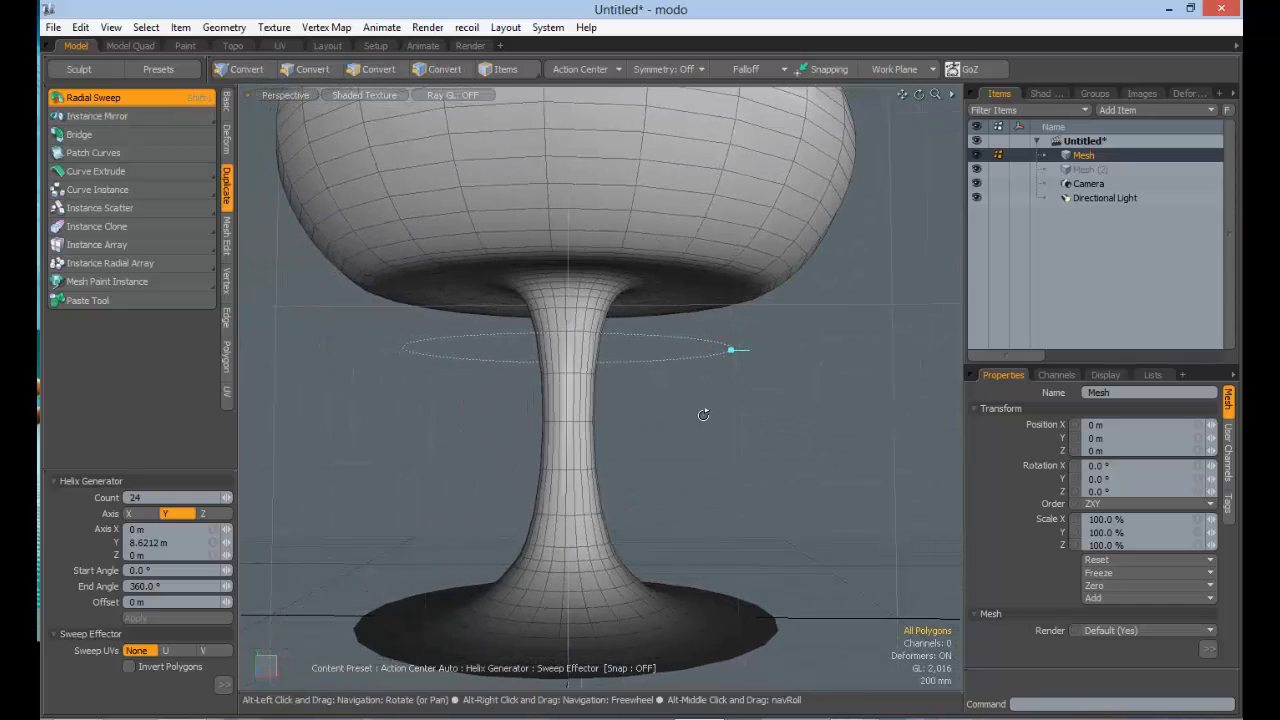
Step: Reset the sweep's Start Angle to 0° to close the goblet
{"action": "left_click_drag", "start_coordinate": [706, 414], "coordinate": [663, 408], "text": "ctrl+alt"}
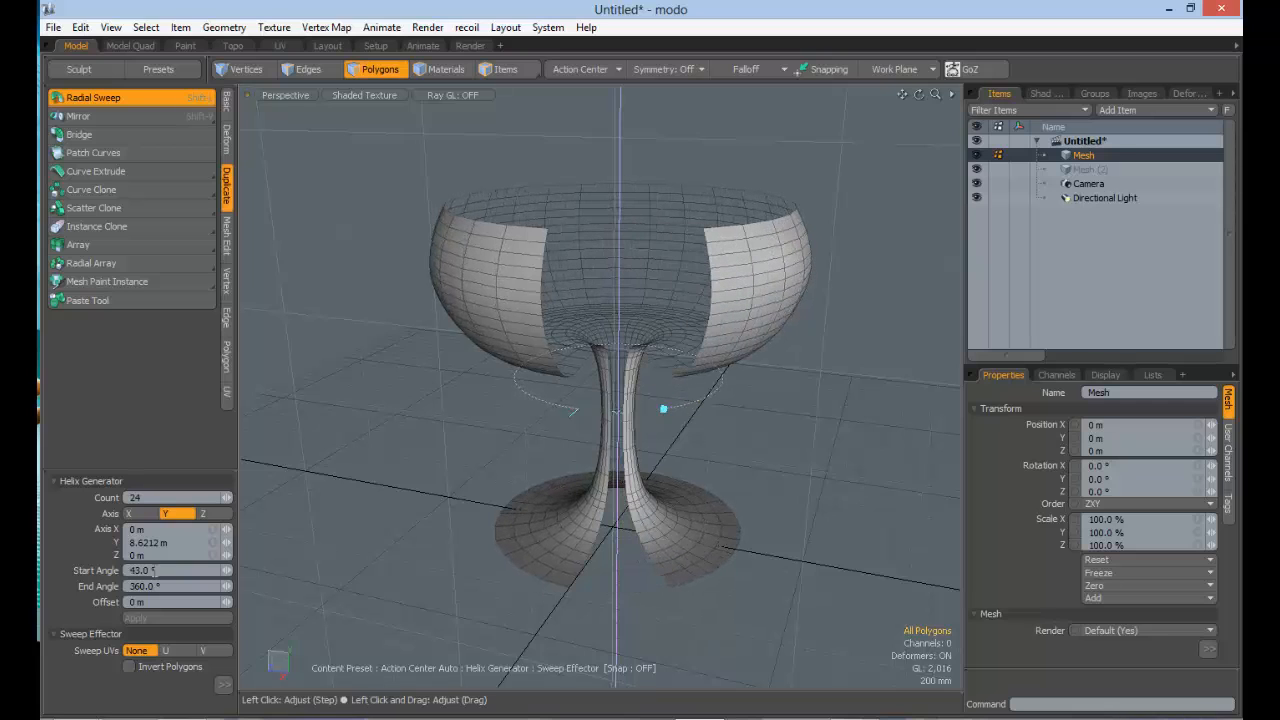
{"action": "type", "text": "0"}
{"action": "key", "text": "Tab"}
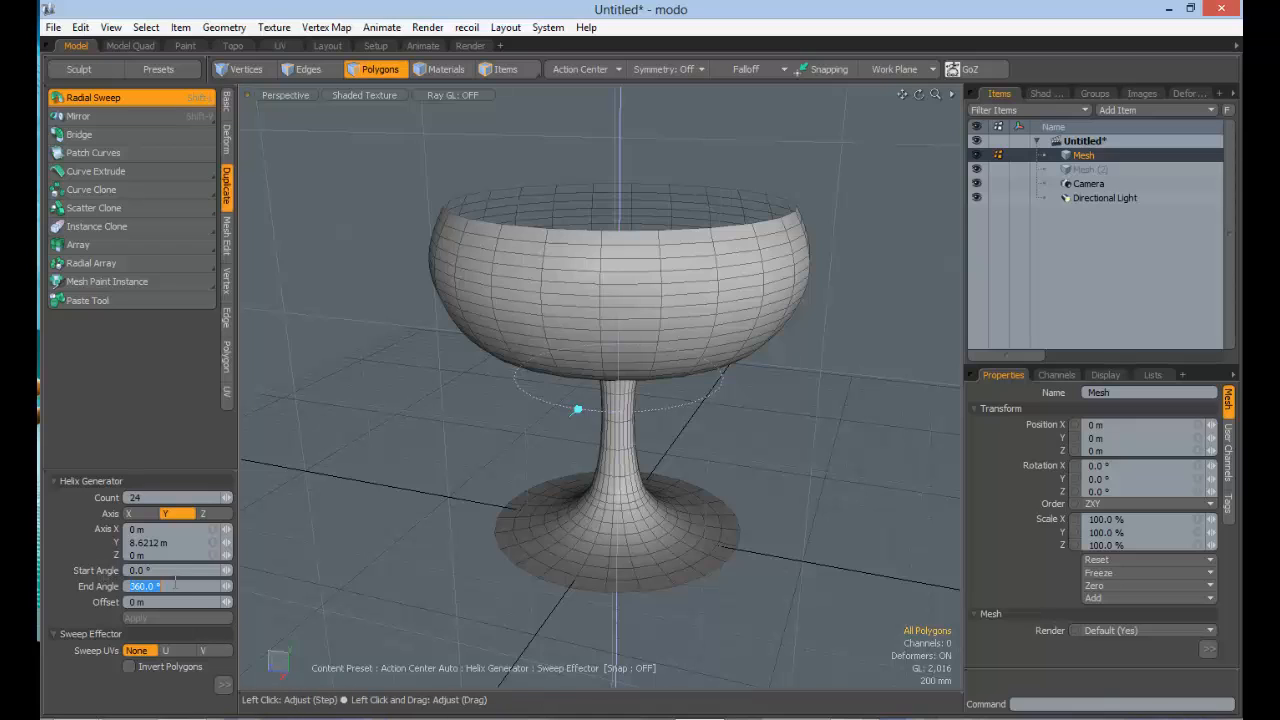
Step: Set the sweep's Start Angle to 45° and its End Angle to 180° to create a partial goblet
{"action": "left_click_drag", "start_coordinate": [104, 563], "coordinate": [102, 566]}
{"action": "left_click_drag", "start_coordinate": [641, 390], "coordinate": [655, 330], "text": "alt"}
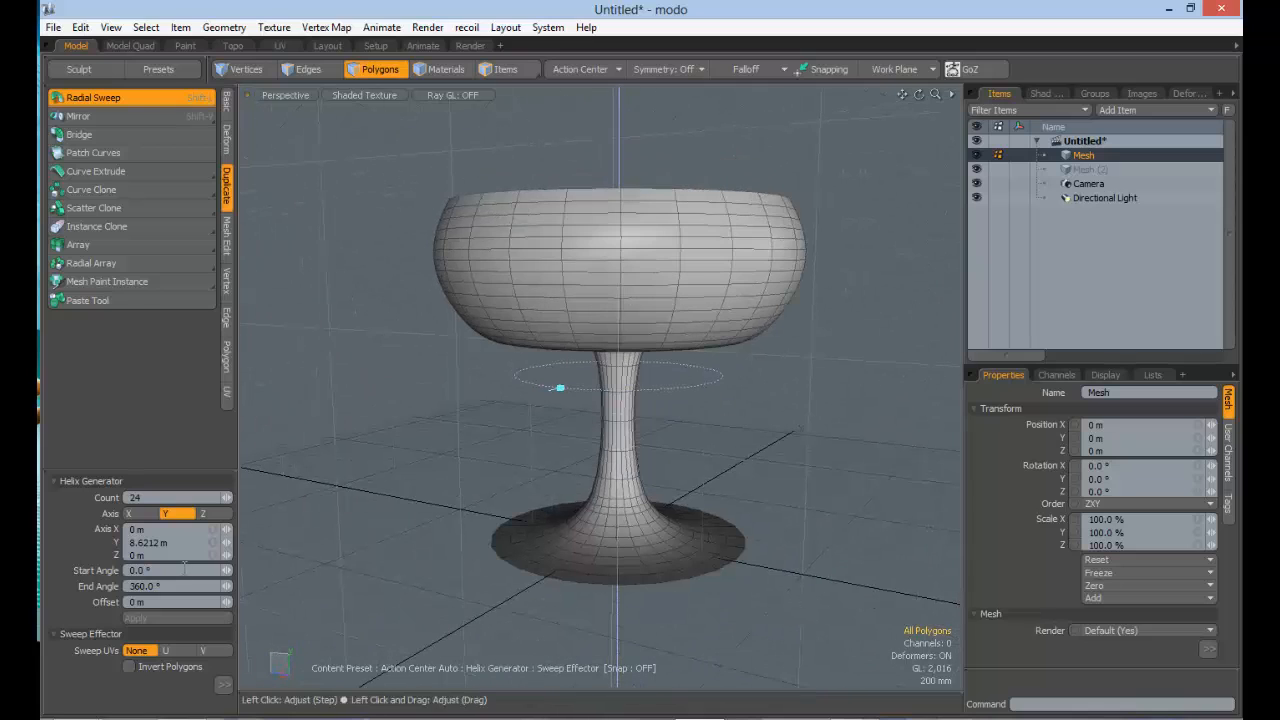
{"action": "type", "text": "45"}
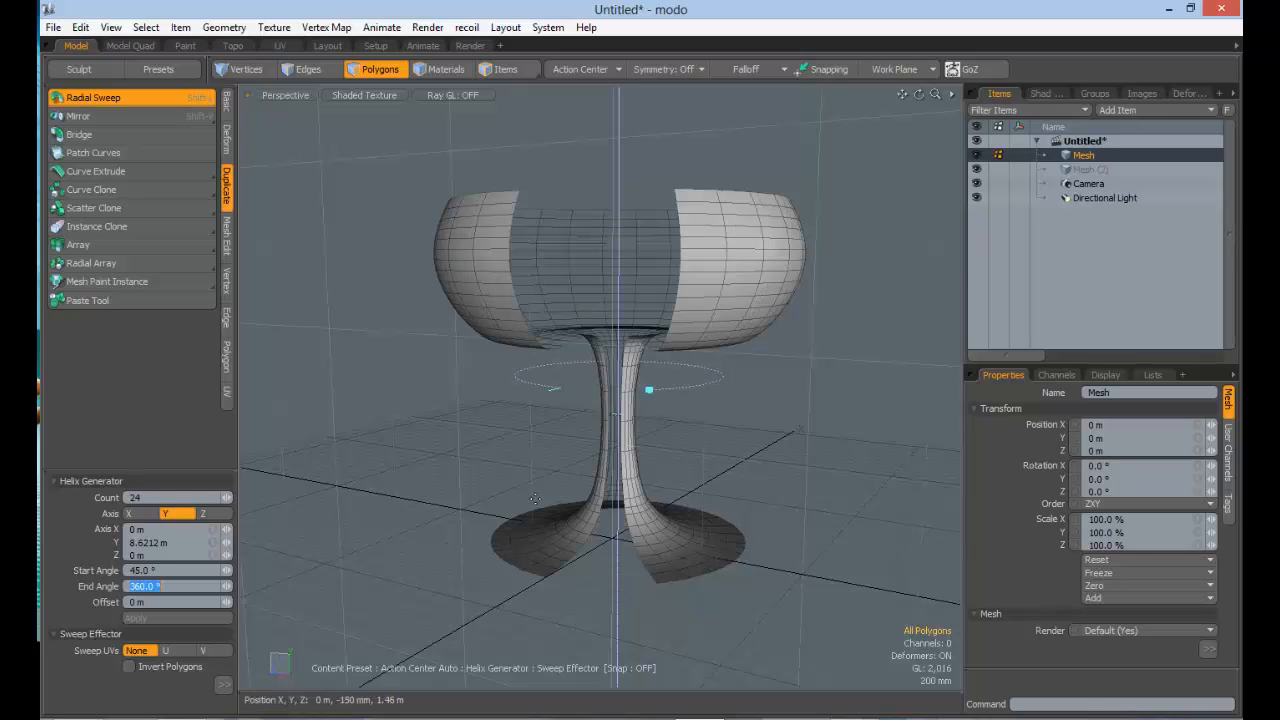
{"action": "left_click_drag", "start_coordinate": [540, 479], "coordinate": [568, 509], "text": "alt"}
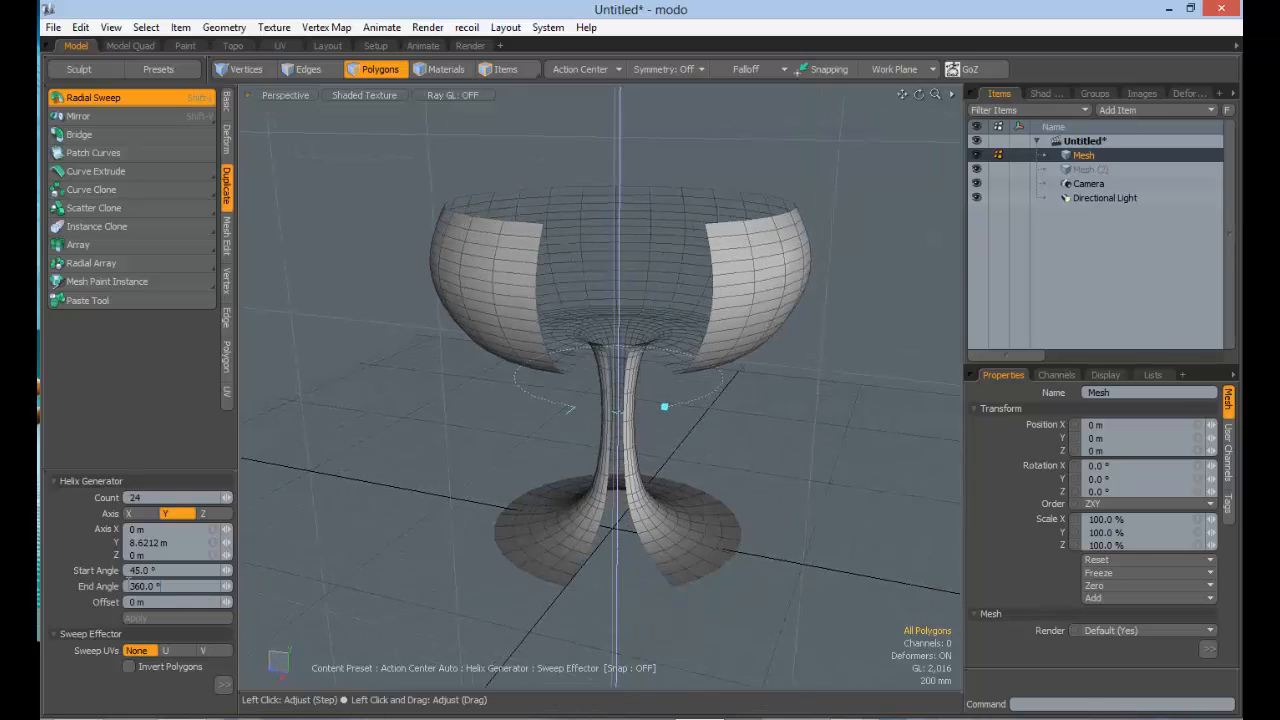
{"action": "left_click", "coordinate": [128, 584]}
{"action": "type", "text": "180"}
{"action": "key", "text": "Tab"}
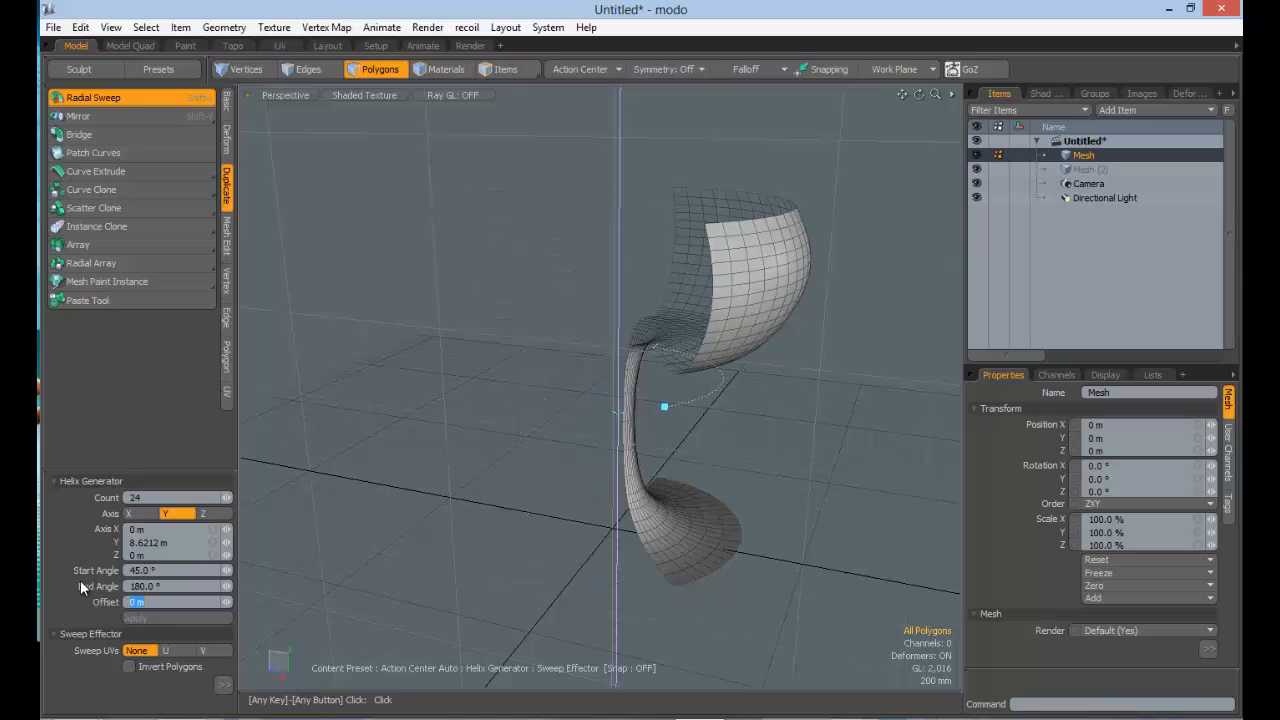
{"action": "left_click_drag", "start_coordinate": [518, 470], "coordinate": [566, 395], "text": "alt"}
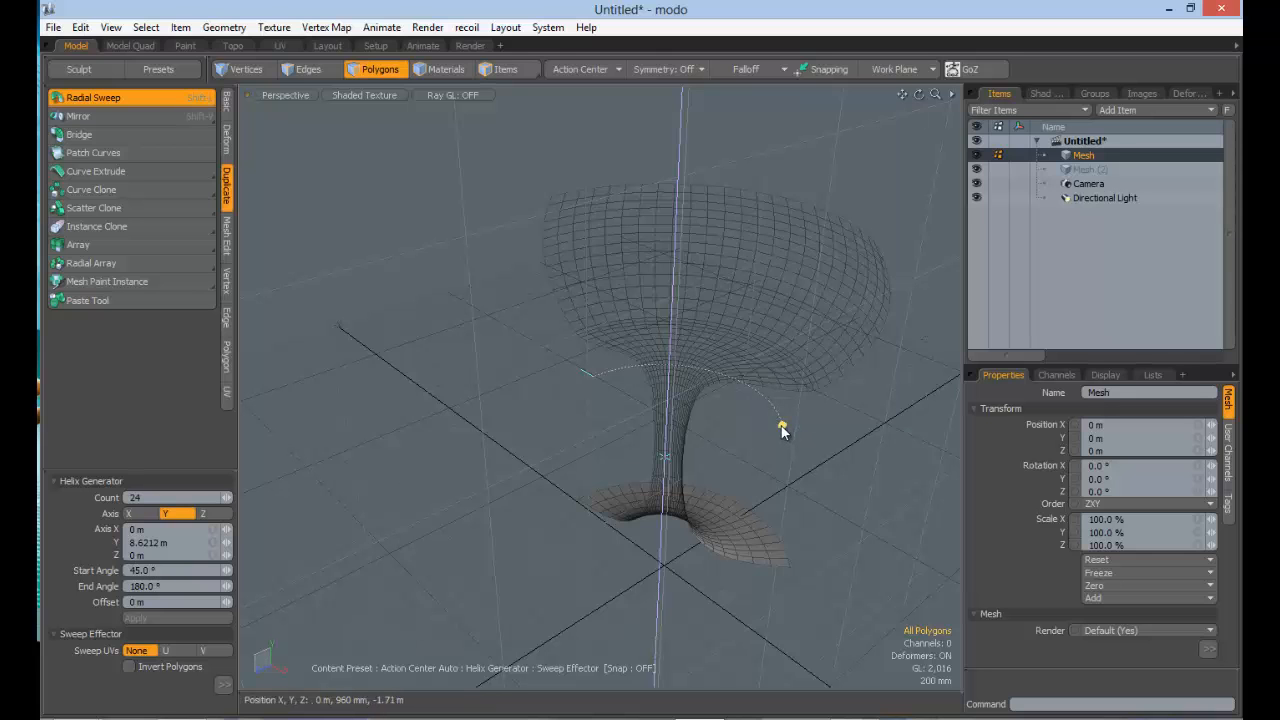
Step: Adjust the sweep's start and end angles with the viewport handles to about -154° and 179°
{"action": "left_click_drag", "start_coordinate": [783, 430], "coordinate": [729, 483]}
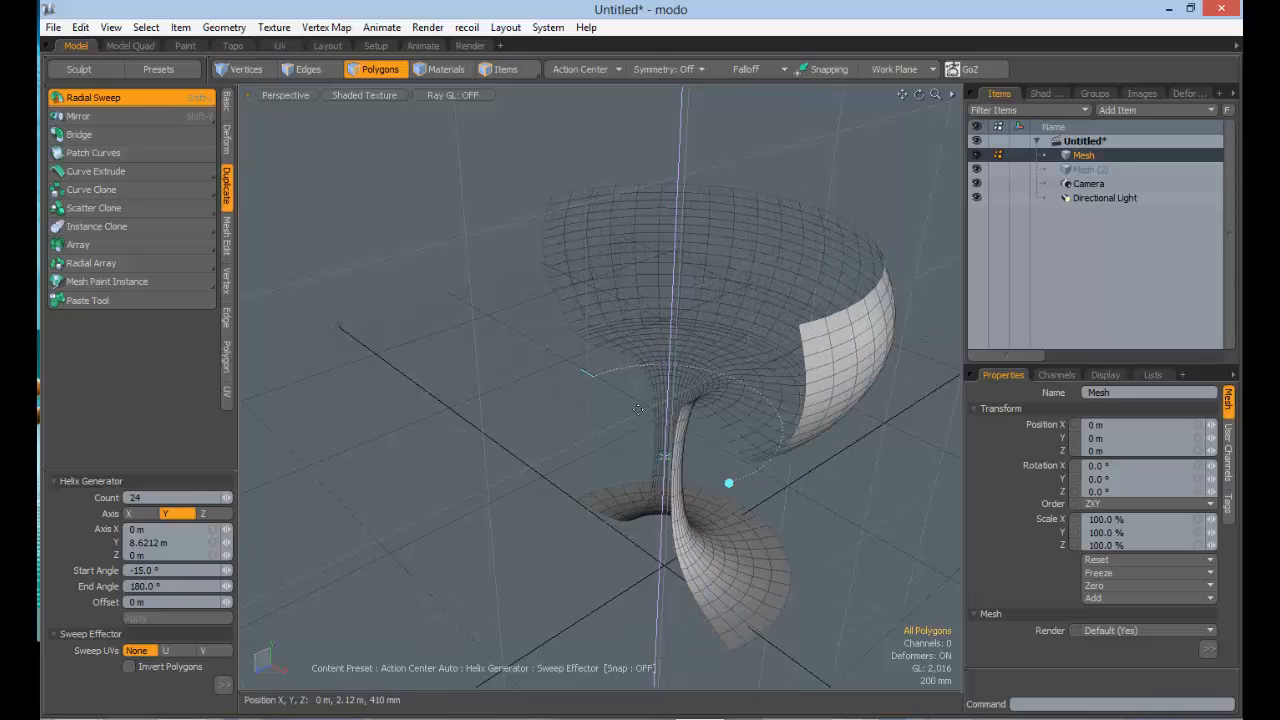
{"action": "left_click_drag", "start_coordinate": [638, 409], "coordinate": [588, 410], "text": "alt"}
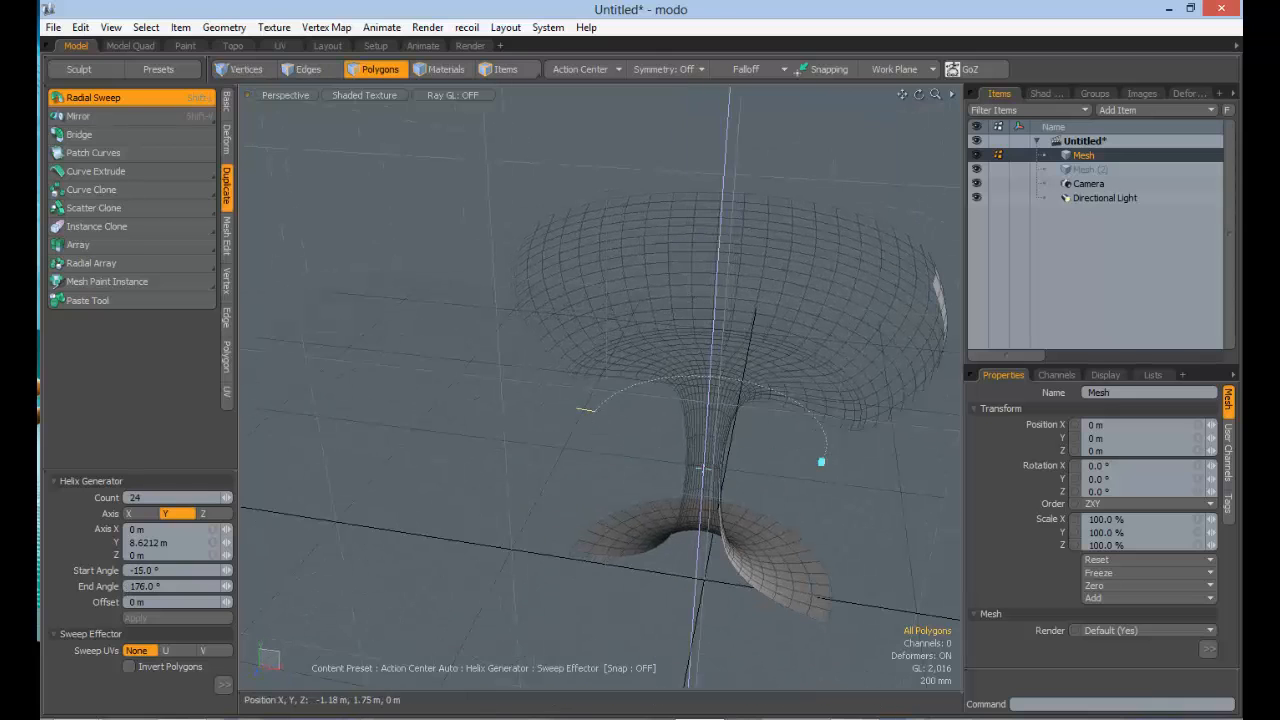
{"action": "left_click_drag", "start_coordinate": [594, 485], "coordinate": [603, 397], "text": "alt"}
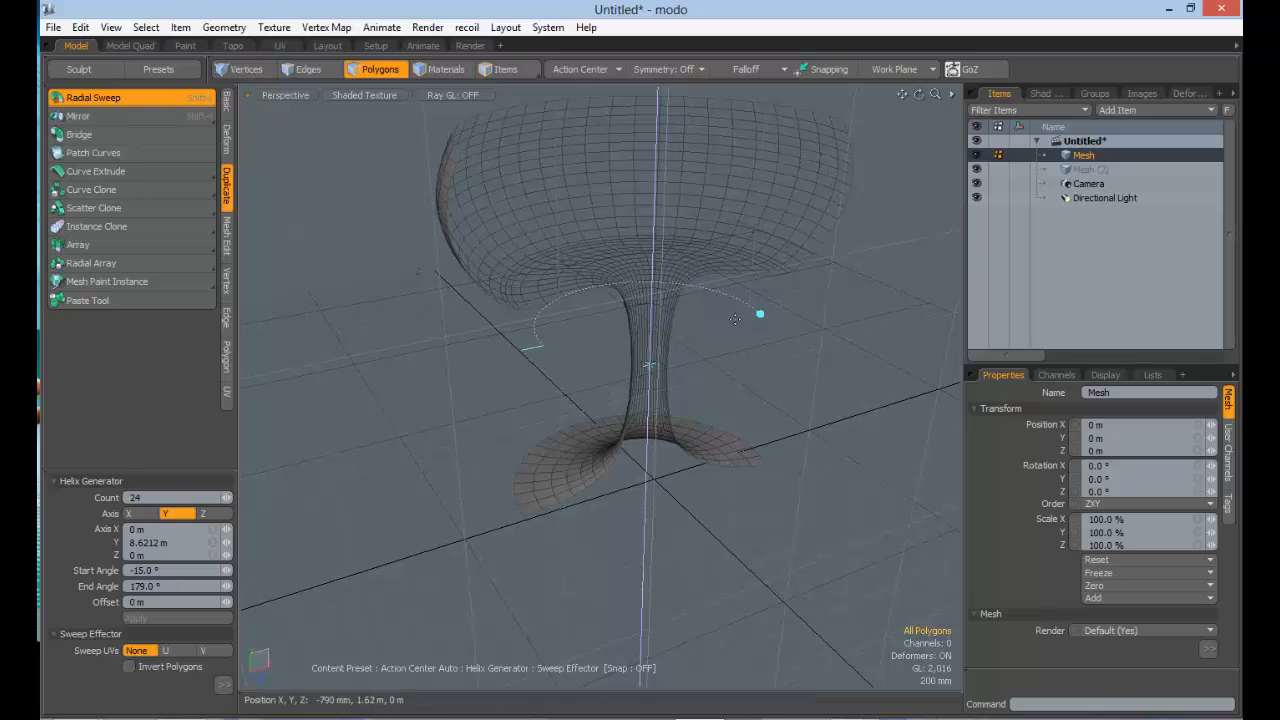
{"action": "left_click_drag", "start_coordinate": [760, 318], "coordinate": [527, 469]}
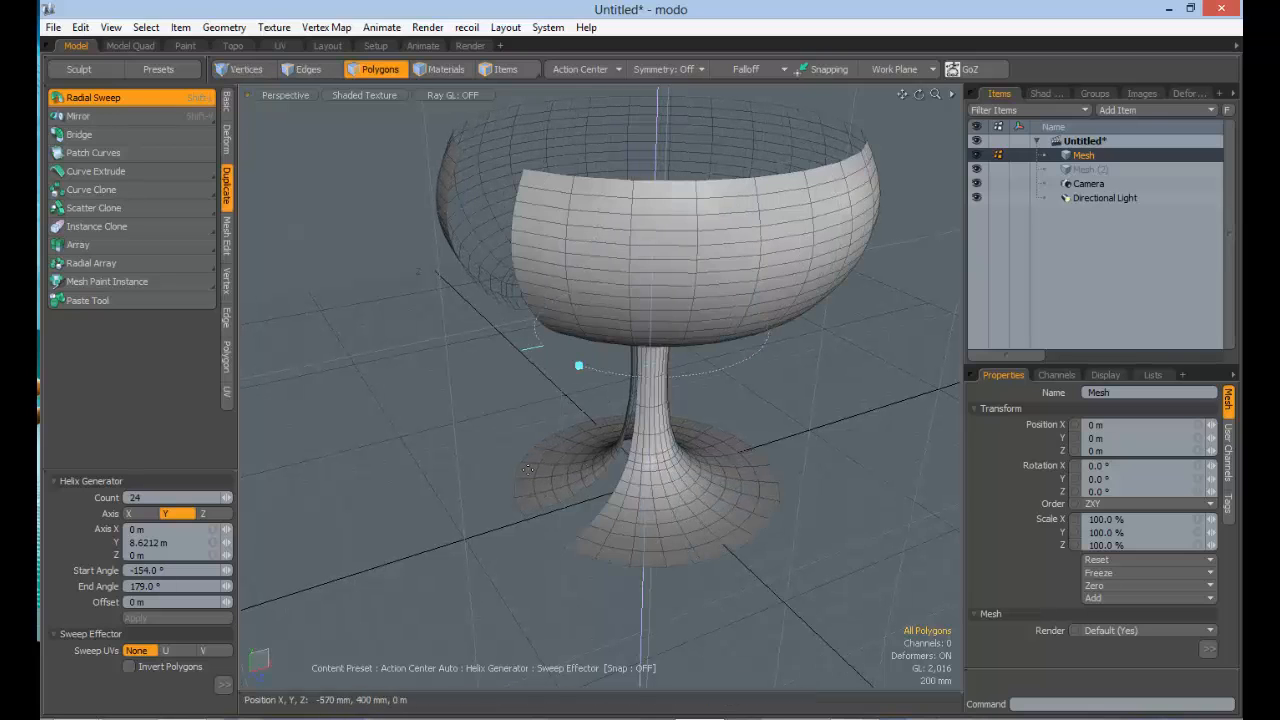
Step: Set the sweep's Start Angle to 0° and End Angle to 360° to close the goblet
{"action": "left_click", "coordinate": [174, 570]}
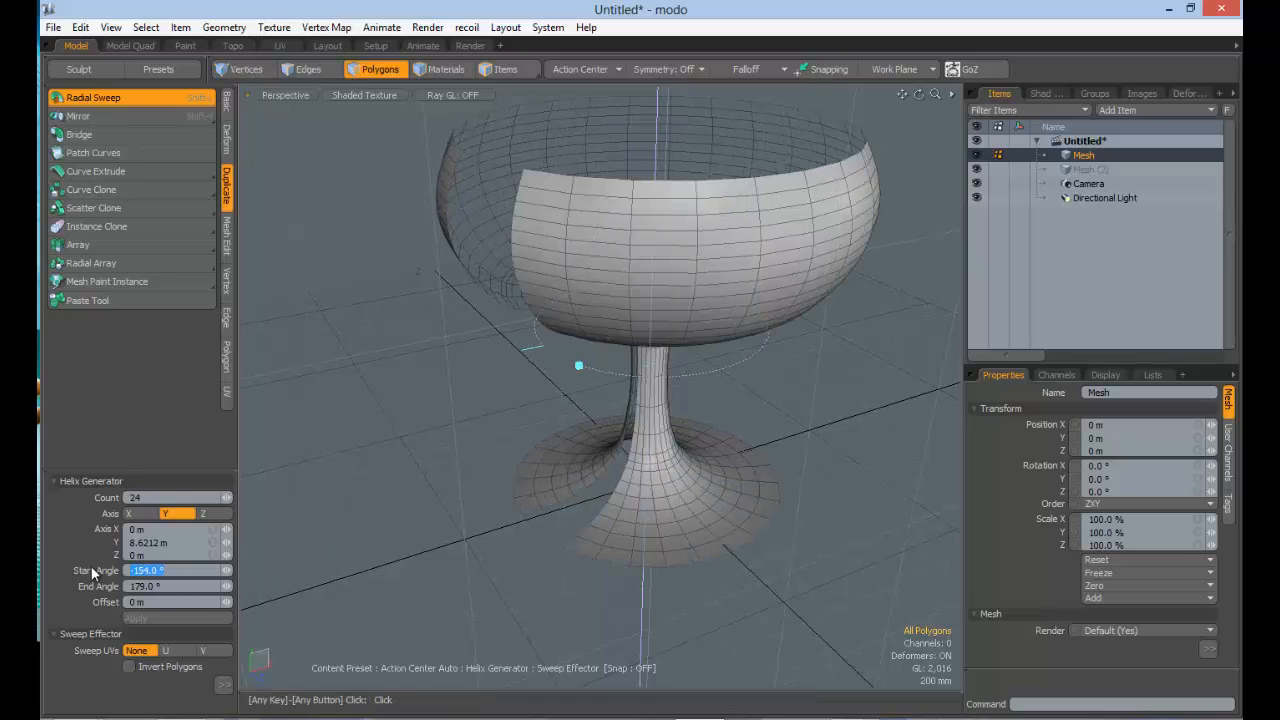
{"action": "type", "text": "0"}
{"action": "key", "text": "Tab"}
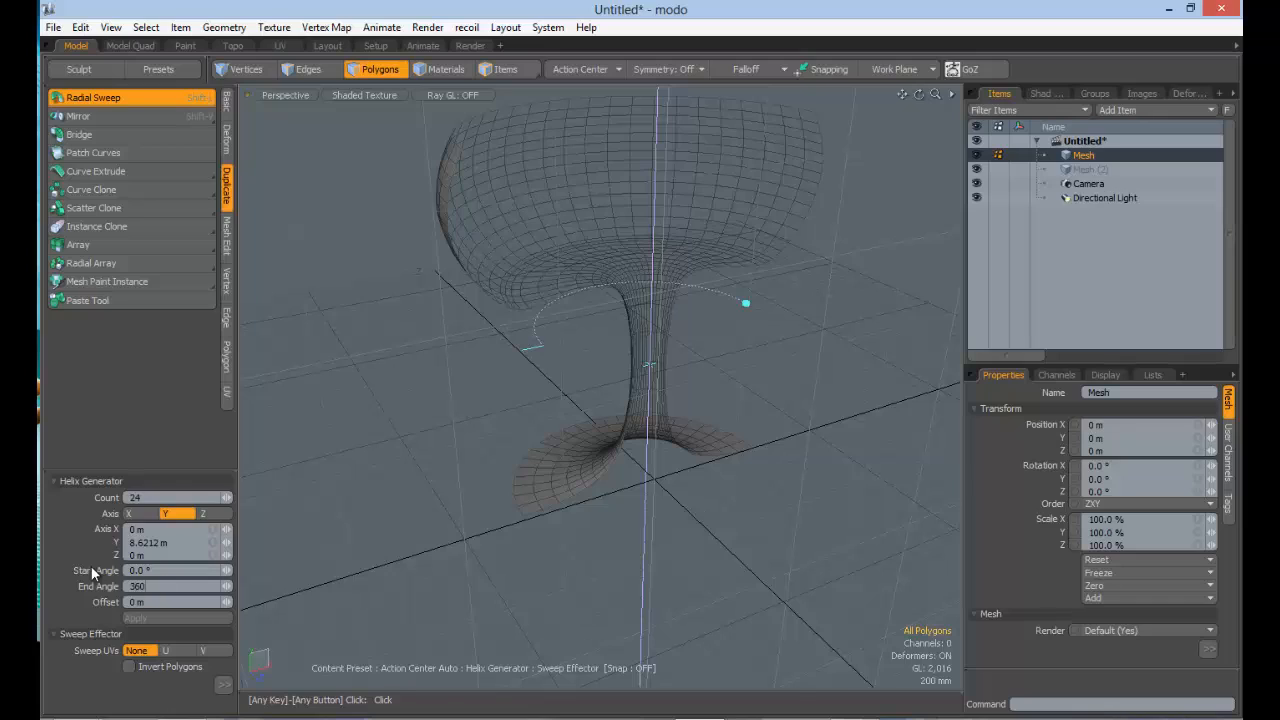
{"action": "key", "text": "Tab"}
Step: Try tilting the sweep axis by its upper end handle, and undo the tilt
{"action": "left_click_drag", "start_coordinate": [469, 429], "coordinate": [538, 432], "text": "alt"}
{"action": "left_click_drag", "start_coordinate": [752, 437], "coordinate": [757, 406], "text": "alt"}
{"action": "left_click_drag", "start_coordinate": [726, 462], "coordinate": [738, 482], "text": "alt"}
{"action": "left_click_drag", "start_coordinate": [738, 482], "coordinate": [757, 454], "text": "ctrl+alt"}
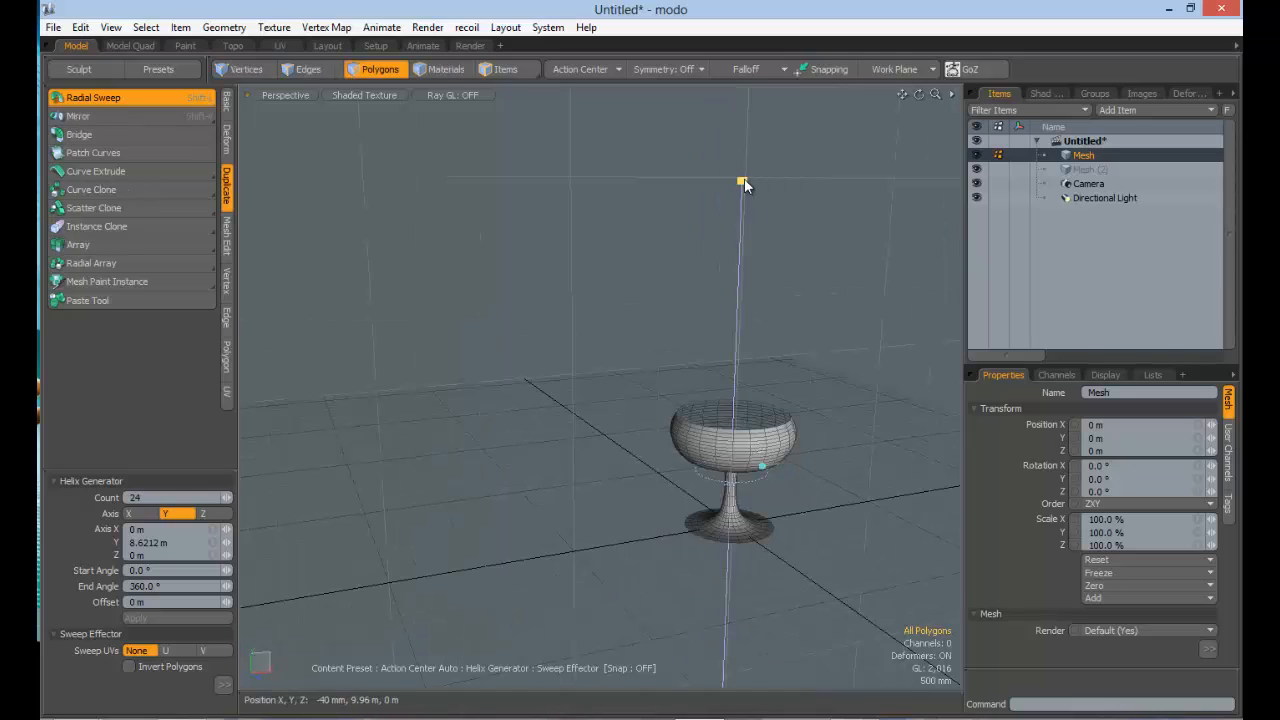
{"action": "left_click_drag", "start_coordinate": [745, 186], "coordinate": [751, 312]}
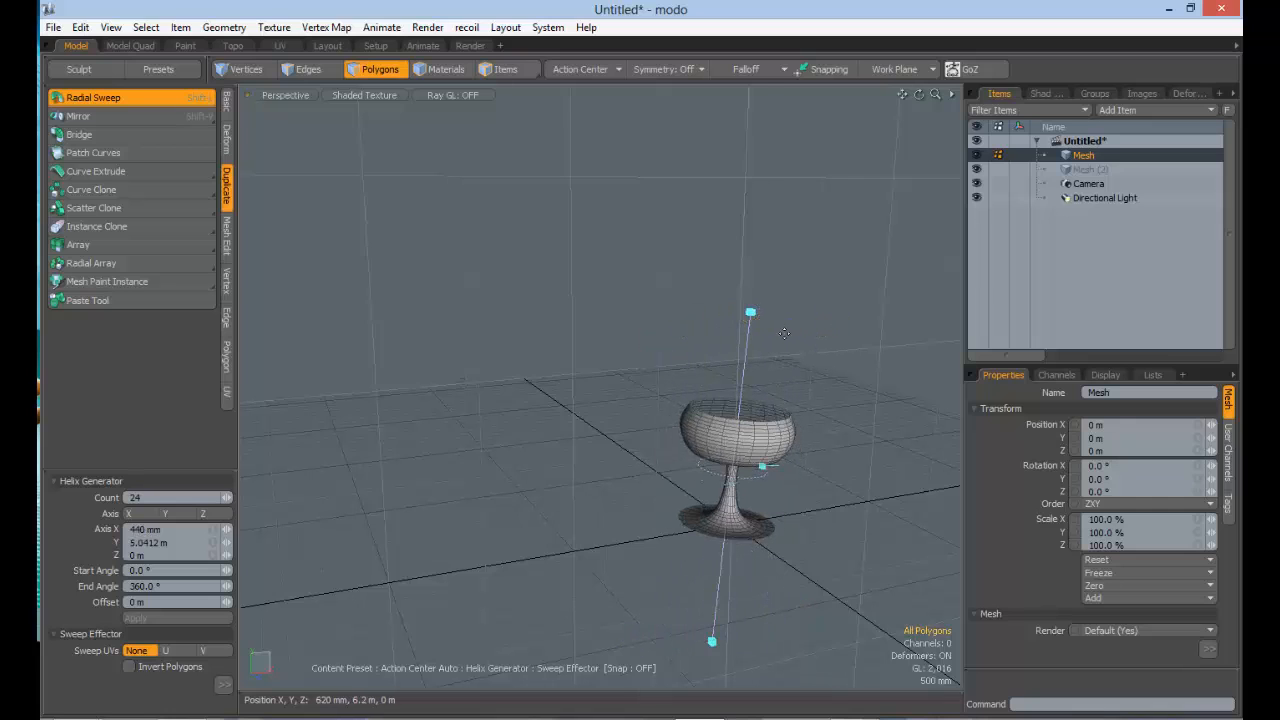
{"action": "key", "text": "ctrl+z"}
Step: Preview the sweep around the X and Z axes, and return it to the Y axis
{"action": "left_click", "coordinate": [128, 513]}
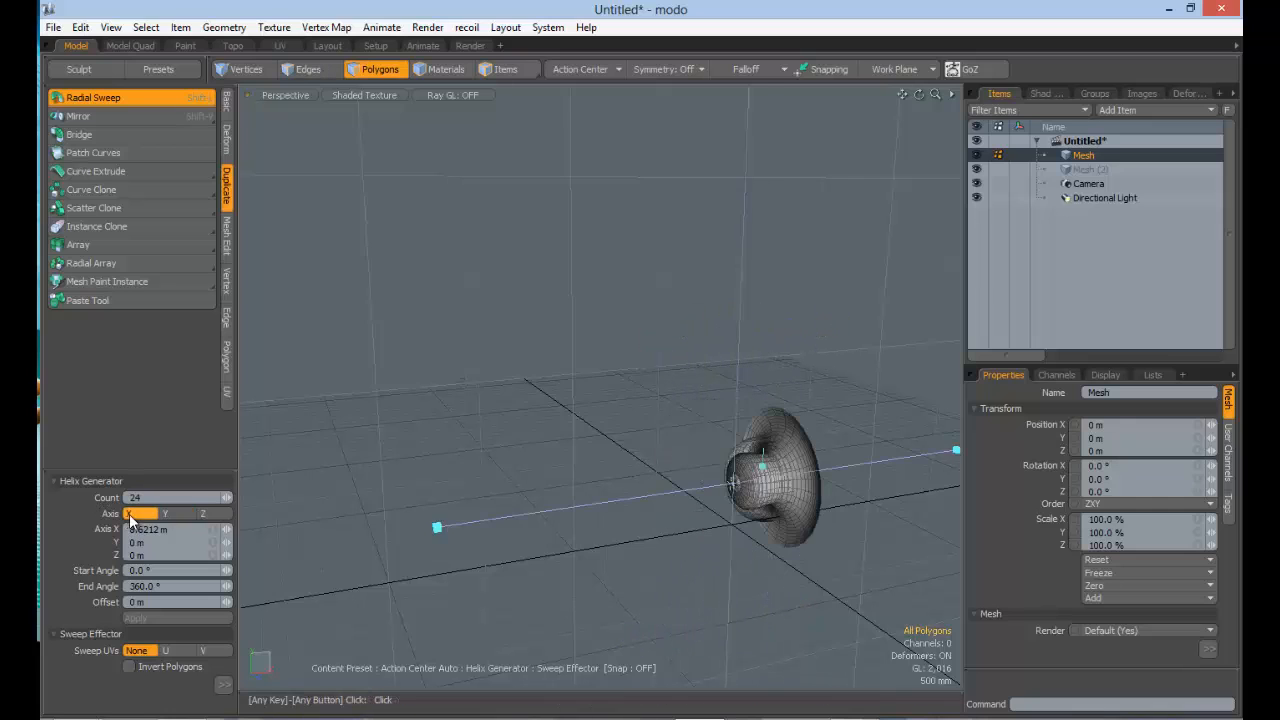
{"action": "left_click_drag", "start_coordinate": [560, 450], "coordinate": [128, 443], "text": "alt"}
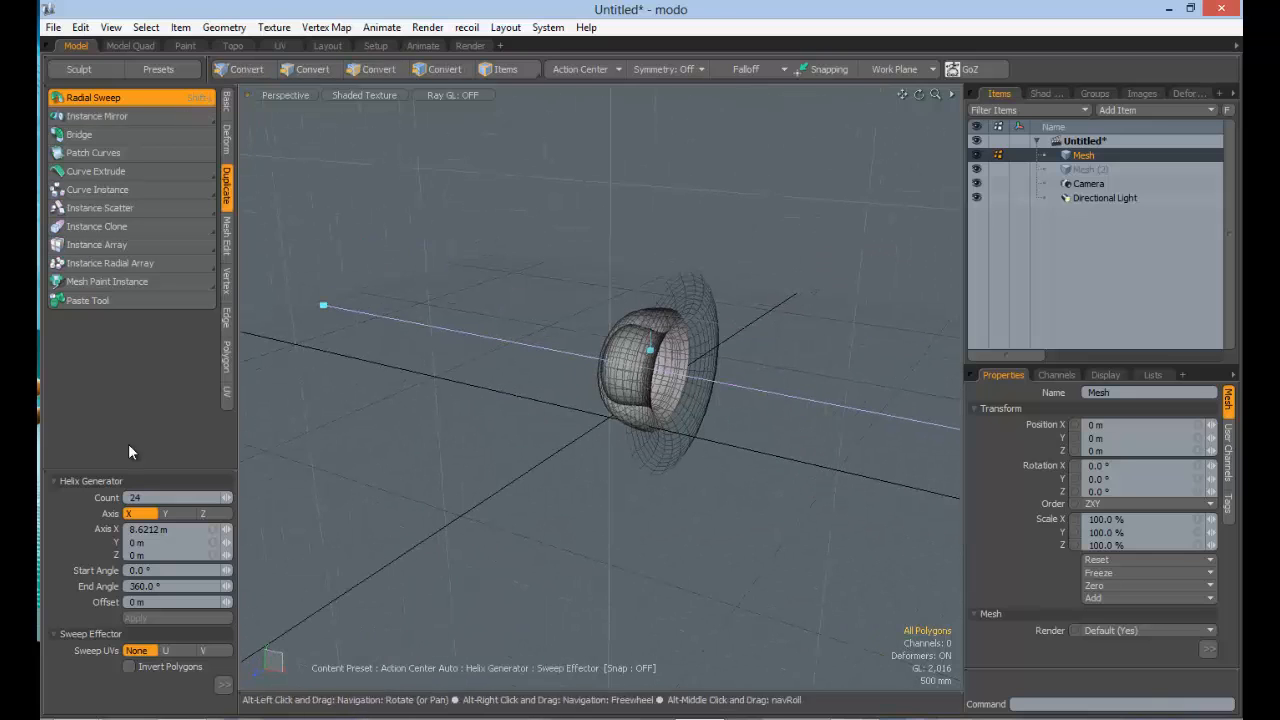
{"action": "left_click", "coordinate": [177, 517]}
{"action": "left_click", "coordinate": [219, 515]}
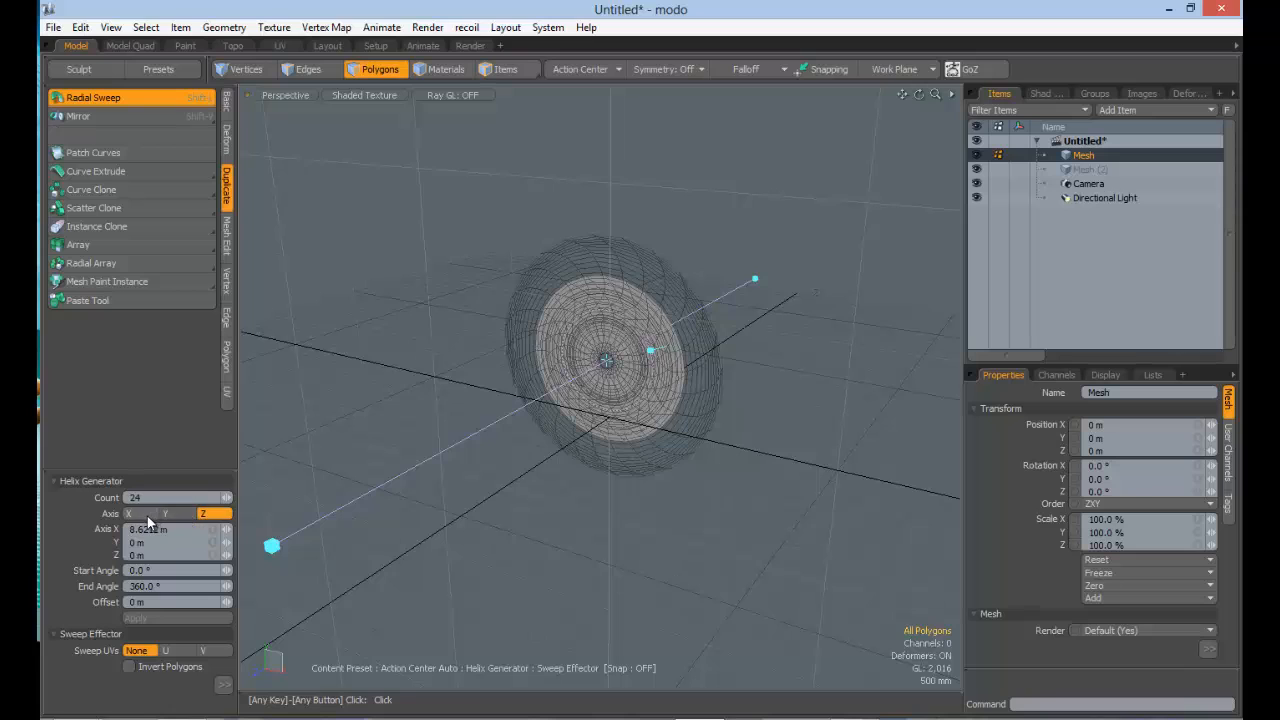
{"action": "left_click", "coordinate": [180, 516]}
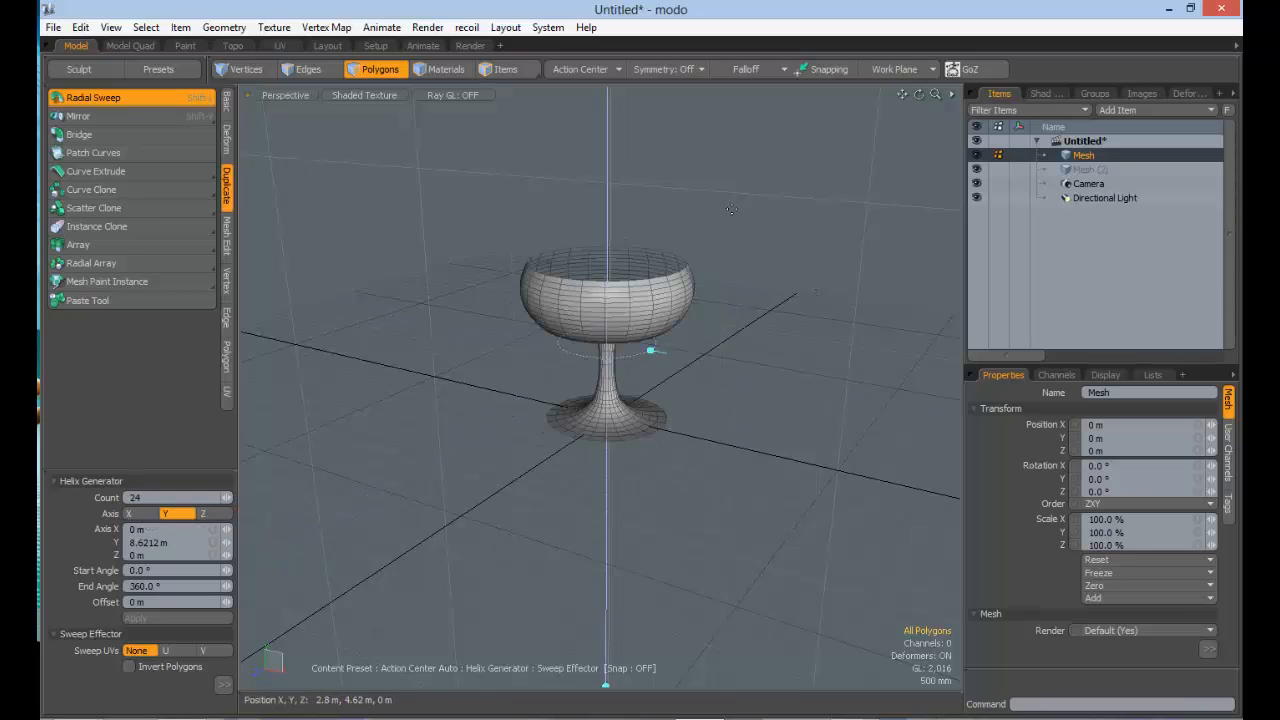
{"action": "left_click_drag", "start_coordinate": [568, 297], "coordinate": [585, 235], "text": "alt"}
{"action": "left_click_drag", "start_coordinate": [585, 235], "coordinate": [651, 92], "text": "ctrl+alt"}
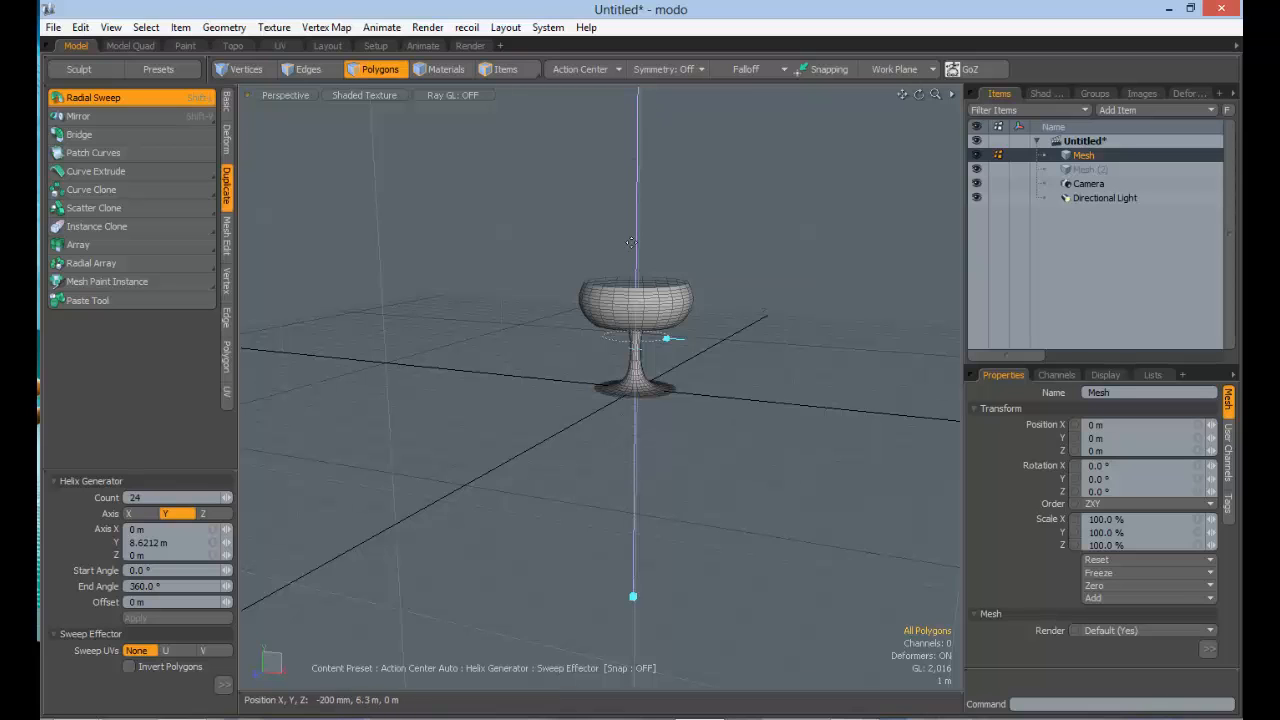
Step: Switch the sweep axis to Z and X, inspect each shape from several angles, and restore the Y axis
{"action": "left_click", "coordinate": [214, 516]}
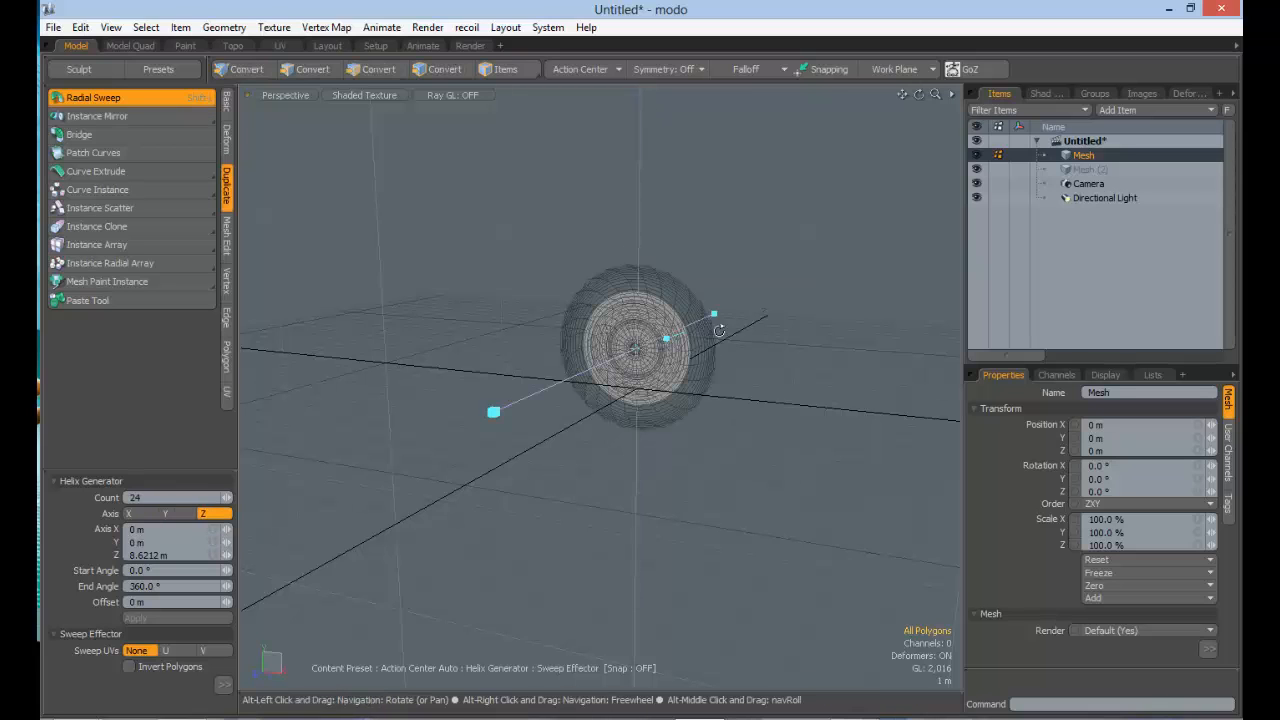
{"action": "left_click_drag", "start_coordinate": [560, 345], "coordinate": [395, 351], "text": "alt"}
{"action": "left_click_drag", "start_coordinate": [555, 437], "coordinate": [612, 412], "text": "alt"}
{"action": "left_click", "coordinate": [140, 513]}
{"action": "left_click_drag", "start_coordinate": [692, 424], "coordinate": [790, 410], "text": "alt"}
{"action": "left_click_drag", "start_coordinate": [655, 395], "coordinate": [714, 389], "text": "alt"}
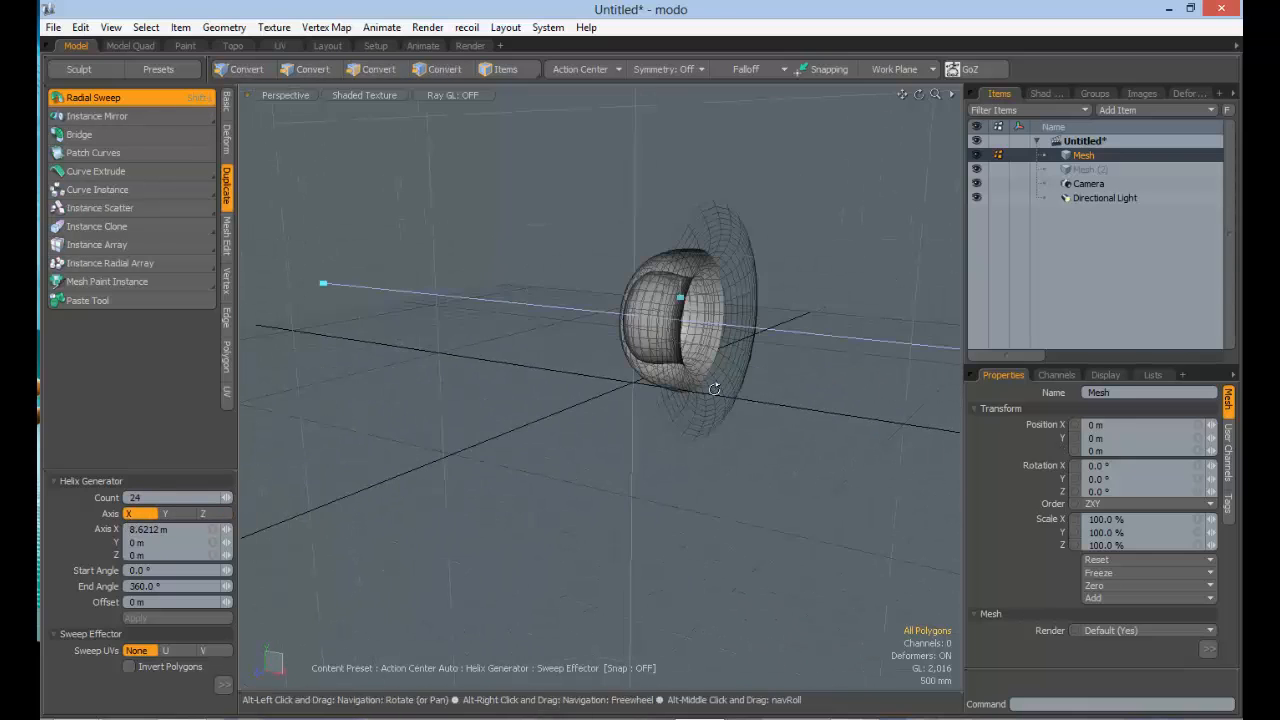
{"action": "left_click_drag", "start_coordinate": [706, 433], "coordinate": [628, 446], "text": "ctrl+alt"}
{"action": "mouse_move", "coordinate": [745, 440]}
{"action": "left_mouse_down", "text": "alt"}
{"action": "mouse_move", "coordinate": [689, 446]}
{"action": "mouse_move", "coordinate": [760, 436]}
{"action": "left_mouse_up", "text": "alt"}
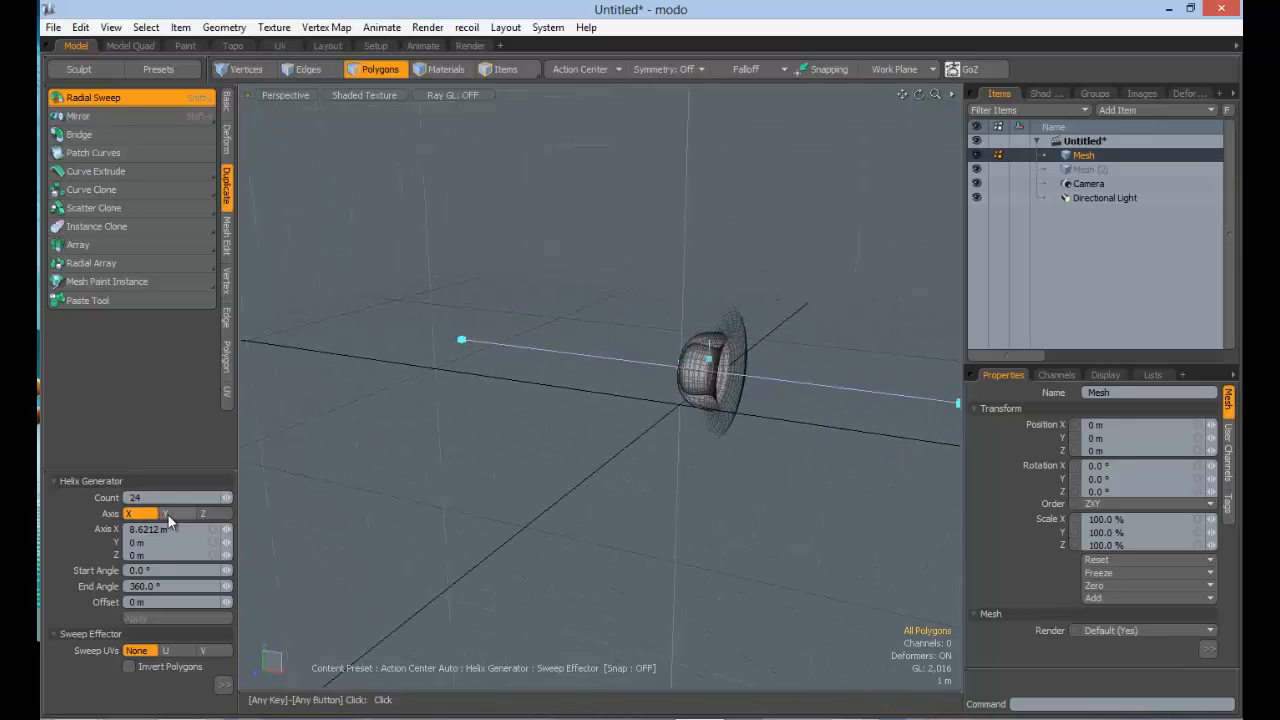
{"action": "left_click", "coordinate": [166, 513]}
{"action": "left_click_drag", "start_coordinate": [672, 440], "coordinate": [668, 403], "text": "alt"}
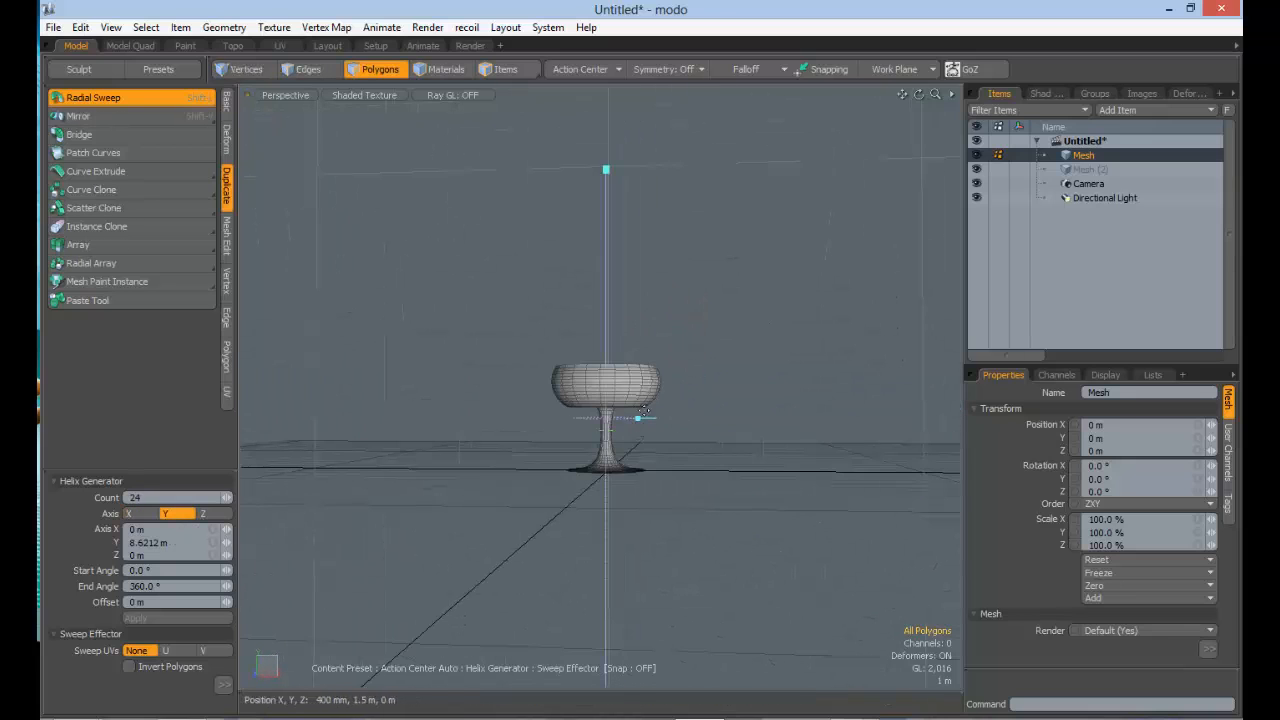
Step: Compare the Z-axis and X-axis sweeps once more, and set the axis back to Y for the upright goblet
{"action": "left_click_drag", "start_coordinate": [671, 460], "coordinate": [612, 463], "text": "alt"}
{"action": "left_click", "coordinate": [202, 514]}
{"action": "left_click_drag", "start_coordinate": [492, 500], "coordinate": [430, 505], "text": "alt"}
{"action": "left_click", "coordinate": [128, 513]}
{"action": "left_click_drag", "start_coordinate": [491, 466], "coordinate": [720, 450], "text": "alt"}
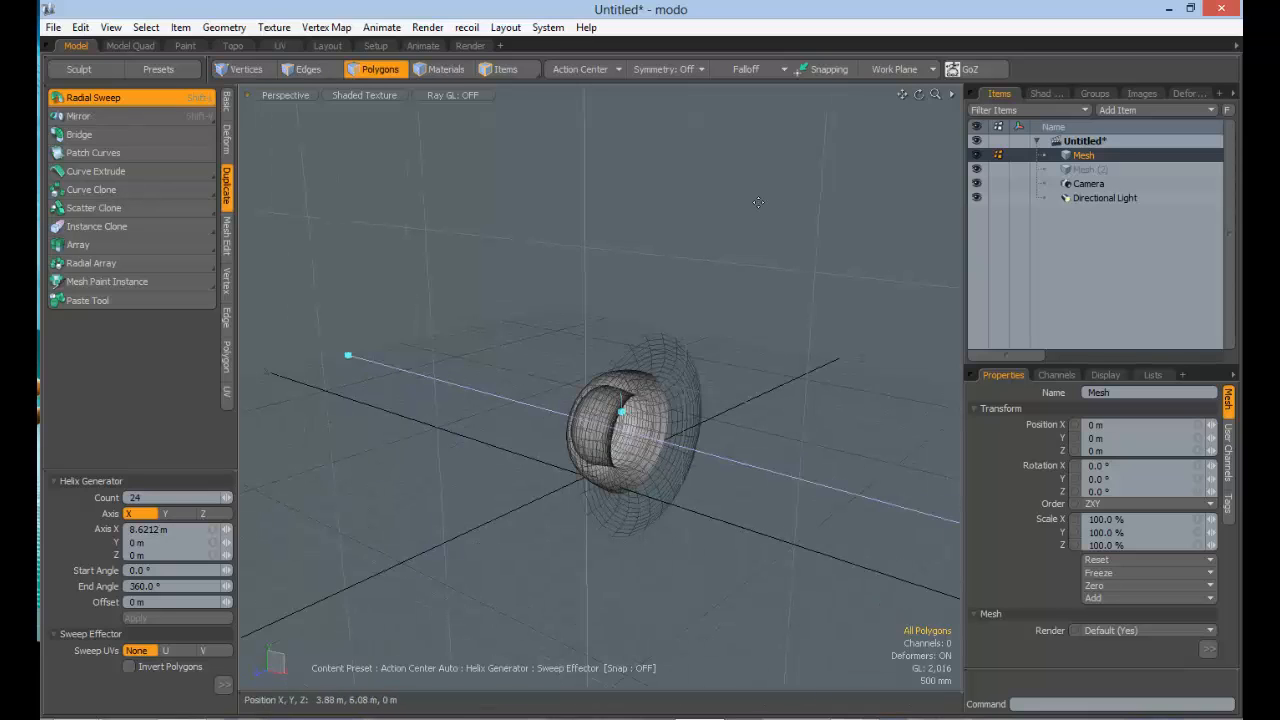
{"action": "left_click", "coordinate": [168, 513]}
{"action": "left_click_drag", "start_coordinate": [645, 394], "coordinate": [673, 385], "text": "alt"}
{"action": "scroll", "coordinate": [626, 354], "scroll_direction": "up", "scroll_amount": 3}
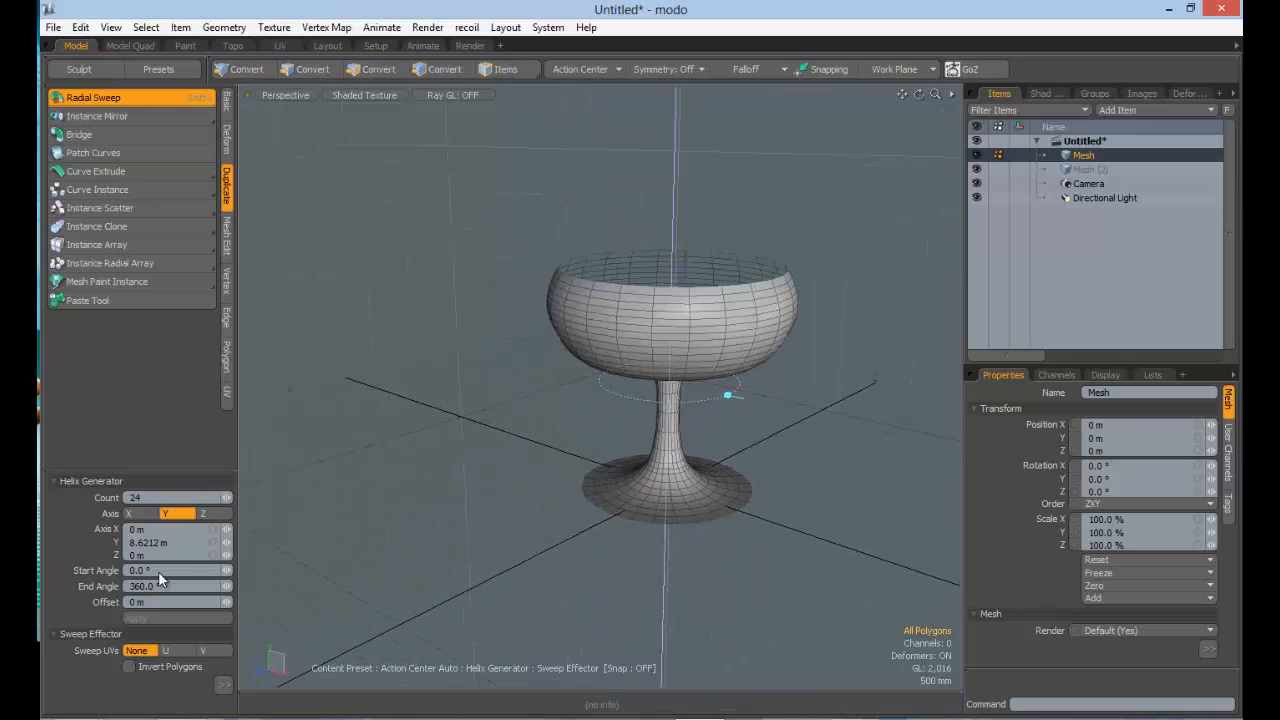
Step: Tilt the sweep axis by its upper handle, and bring it back upright with Axis Y at 6.1217 m
{"action": "left_click_drag", "start_coordinate": [485, 462], "coordinate": [380, 440], "text": "ctrl+alt"}
{"action": "left_click_drag", "start_coordinate": [670, 120], "coordinate": [521, 390], "text": "alt+shift"}
{"action": "left_click_drag", "start_coordinate": [628, 403], "coordinate": [604, 340]}
{"action": "left_click_drag", "start_coordinate": [608, 350], "coordinate": [614, 395], "text": "alt"}
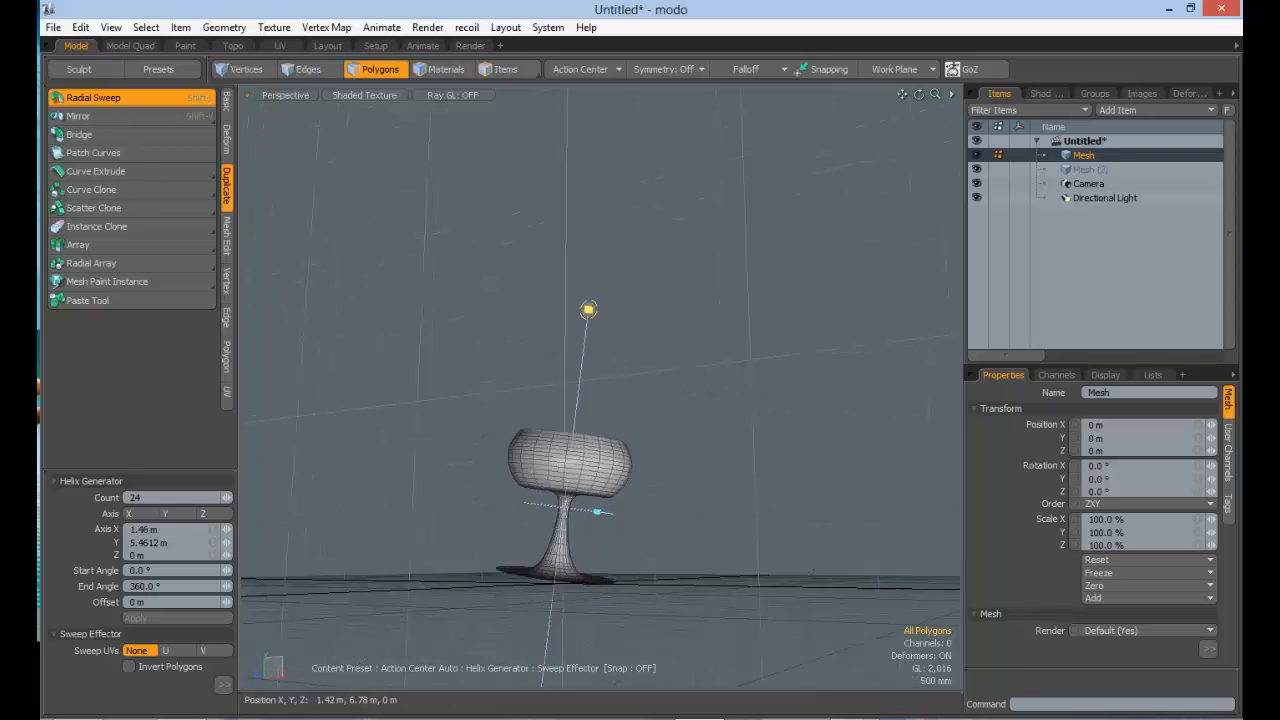
{"action": "mouse_move", "coordinate": [565, 296]}
{"action": "left_mouse_down"}
{"action": "mouse_move", "coordinate": [608, 457]}
{"action": "mouse_move", "coordinate": [590, 438]}
{"action": "mouse_move", "coordinate": [598, 240]}
{"action": "mouse_move", "coordinate": [509, 263]}
{"action": "mouse_move", "coordinate": [633, 283]}
{"action": "mouse_move", "coordinate": [557, 277]}
{"action": "mouse_move", "coordinate": [631, 292]}
{"action": "mouse_move", "coordinate": [551, 289]}
{"action": "mouse_move", "coordinate": [573, 286]}
{"action": "left_mouse_up"}
{"action": "left_click_drag", "start_coordinate": [587, 430], "coordinate": [608, 472], "text": "alt"}
{"action": "left_click_drag", "start_coordinate": [695, 434], "coordinate": [641, 413], "text": "alt"}
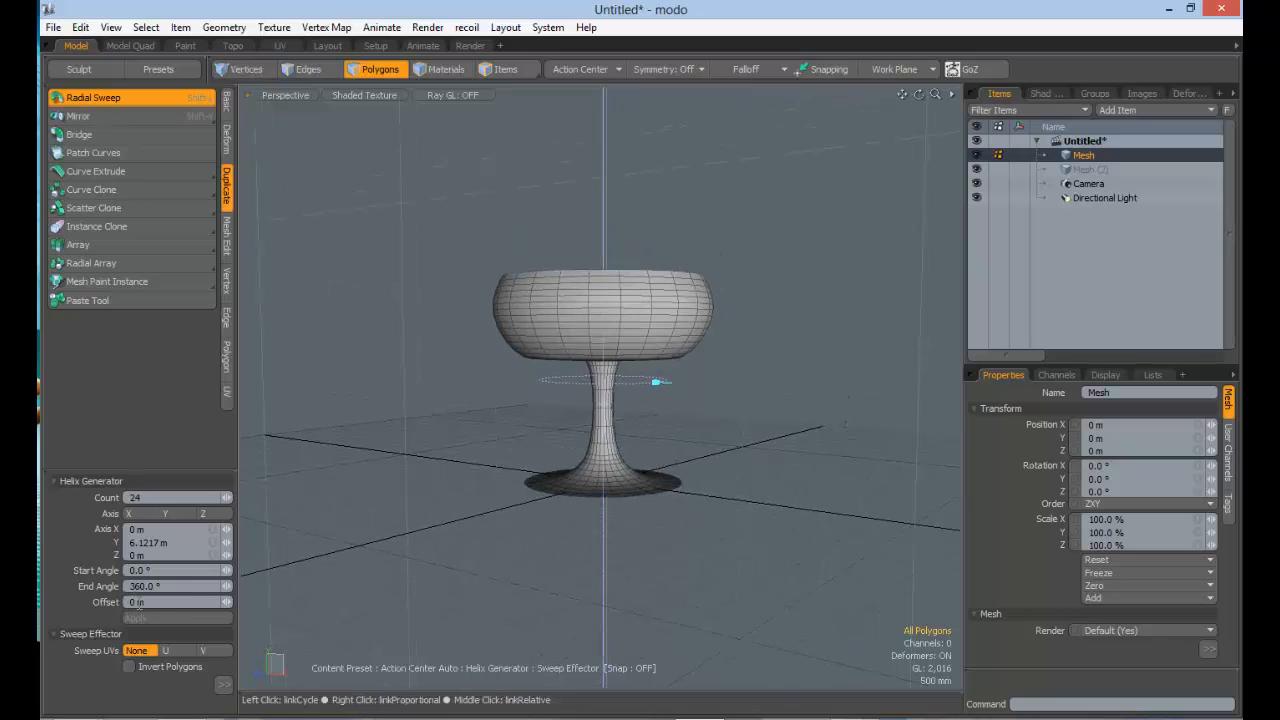
Step: Set the sweep's Offset to 1 m to shift the goblet's end along the axis
{"action": "left_click", "coordinate": [103, 601]}
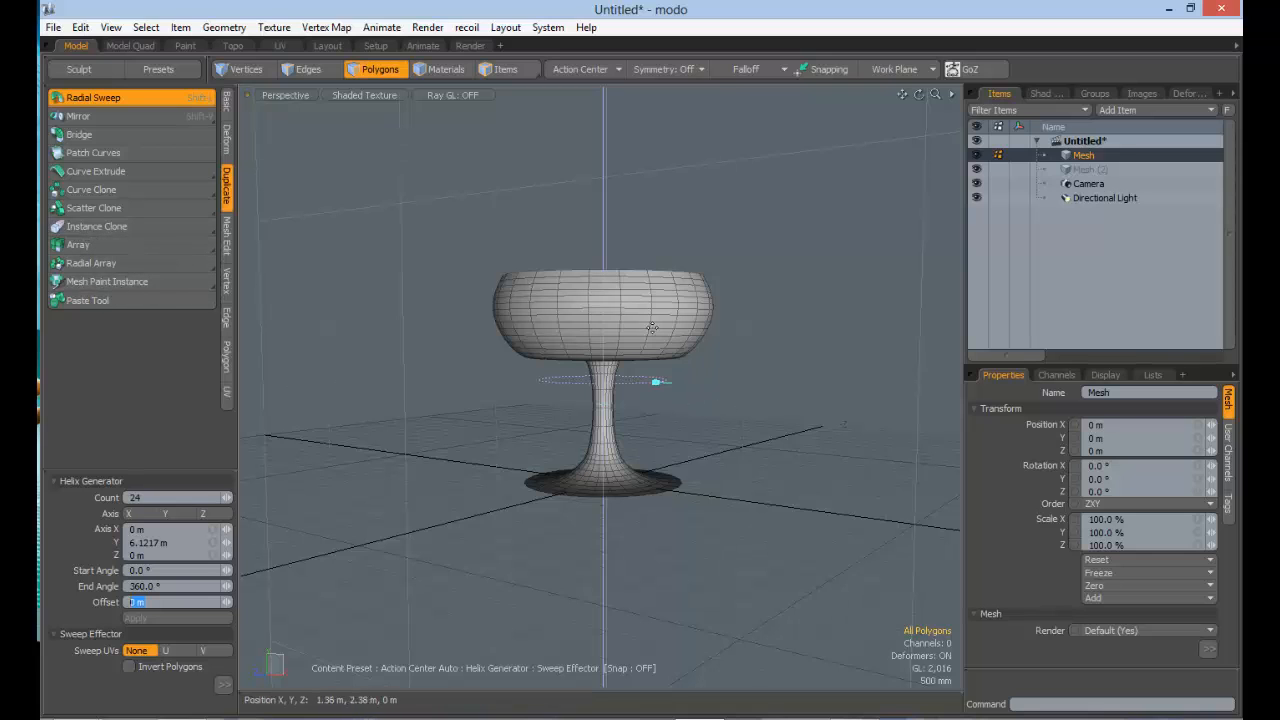
{"action": "left_click_drag", "start_coordinate": [583, 333], "coordinate": [622, 458], "text": "alt"}
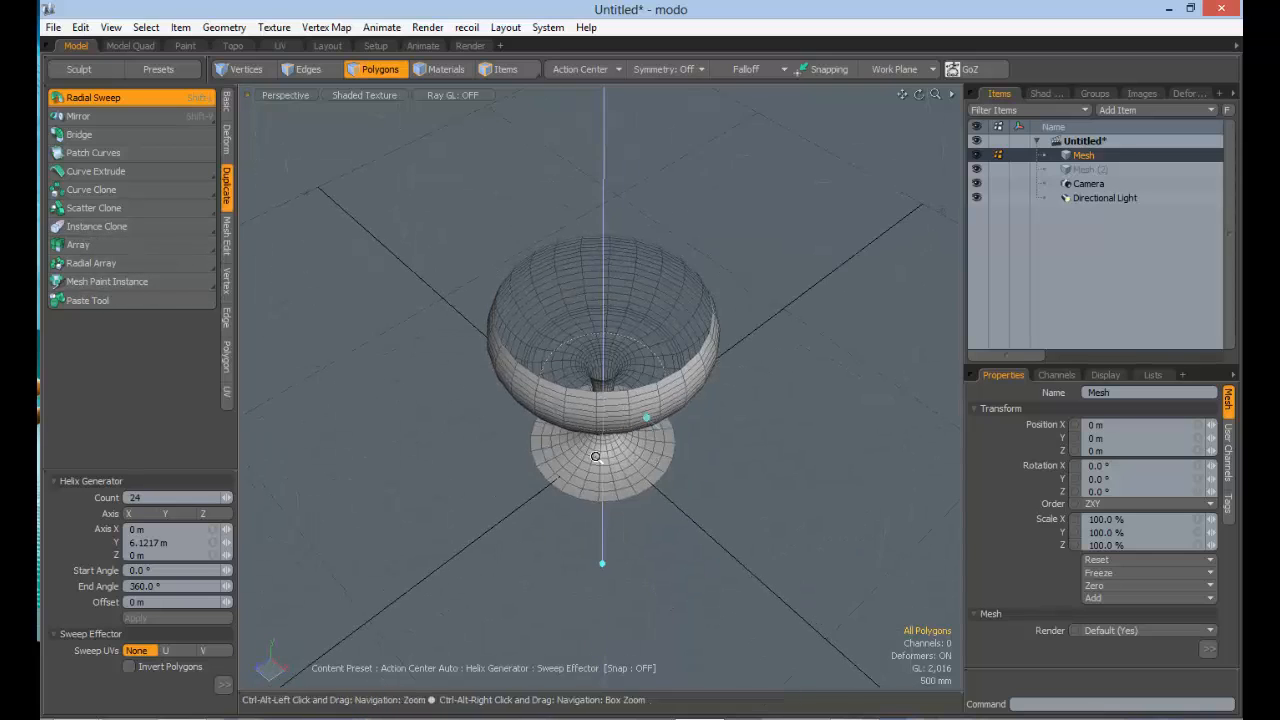
{"action": "scroll", "coordinate": [622, 458], "scroll_direction": "down", "scroll_amount": 4}
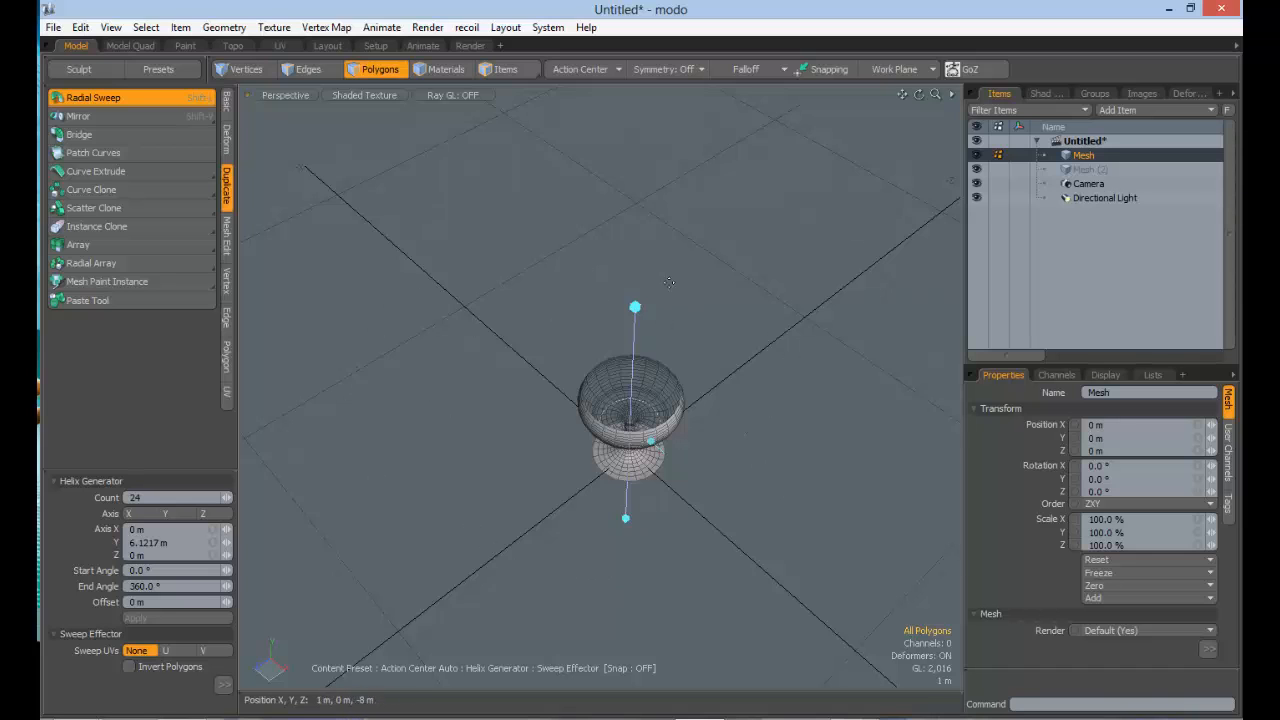
{"action": "left_click_drag", "start_coordinate": [666, 433], "coordinate": [694, 300], "text": "alt"}
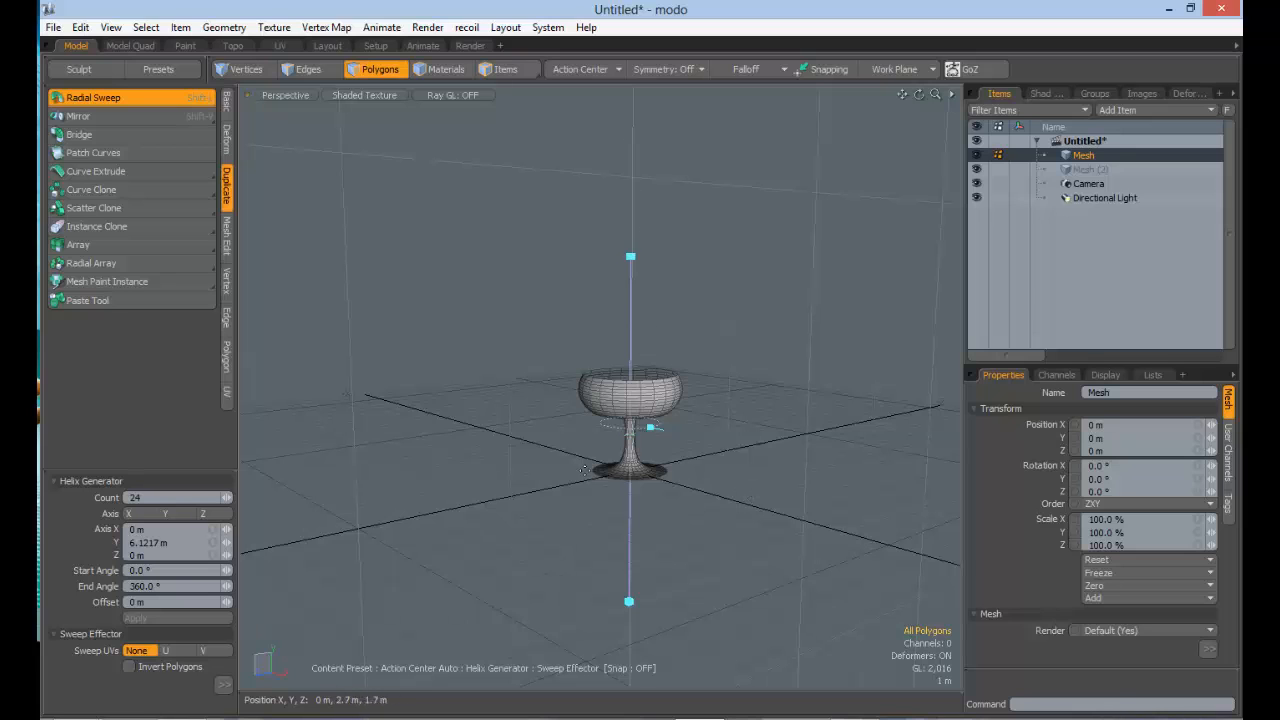
{"action": "left_click_drag", "start_coordinate": [793, 429], "coordinate": [686, 474], "text": "ctrl+alt"}
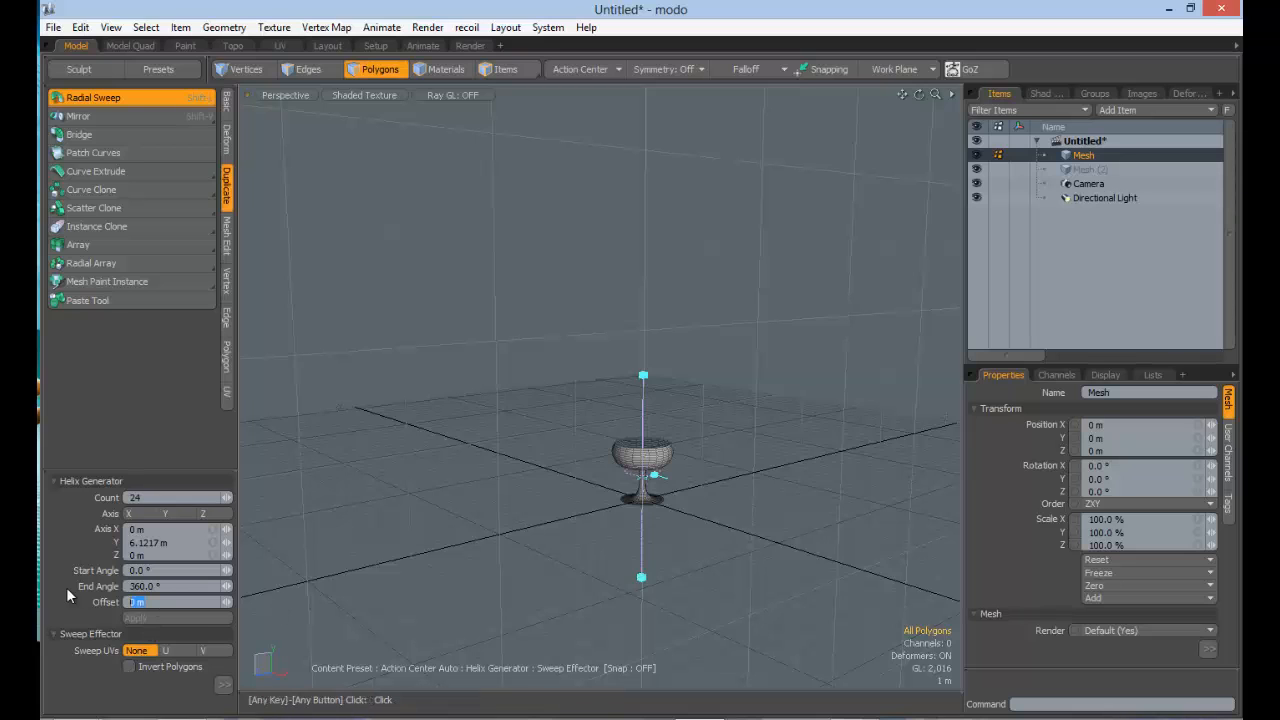
{"action": "type", "text": "1"}
{"action": "key", "text": "Return"}
Step: Examine the gap between the offset goblet's ends, and raise the sweep's Offset to 10 m
{"action": "left_click_drag", "start_coordinate": [530, 572], "coordinate": [650, 460], "text": "ctrl+alt"}
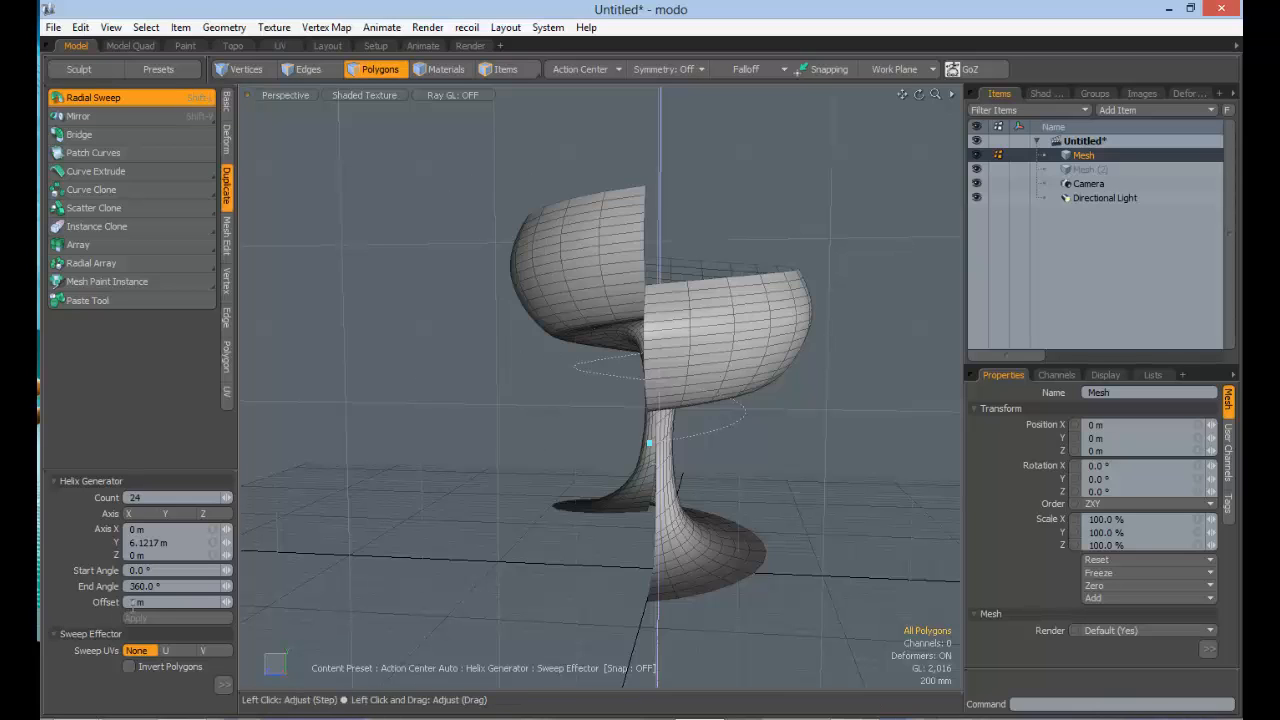
{"action": "left_click_drag", "start_coordinate": [594, 296], "coordinate": [720, 319], "text": "alt"}
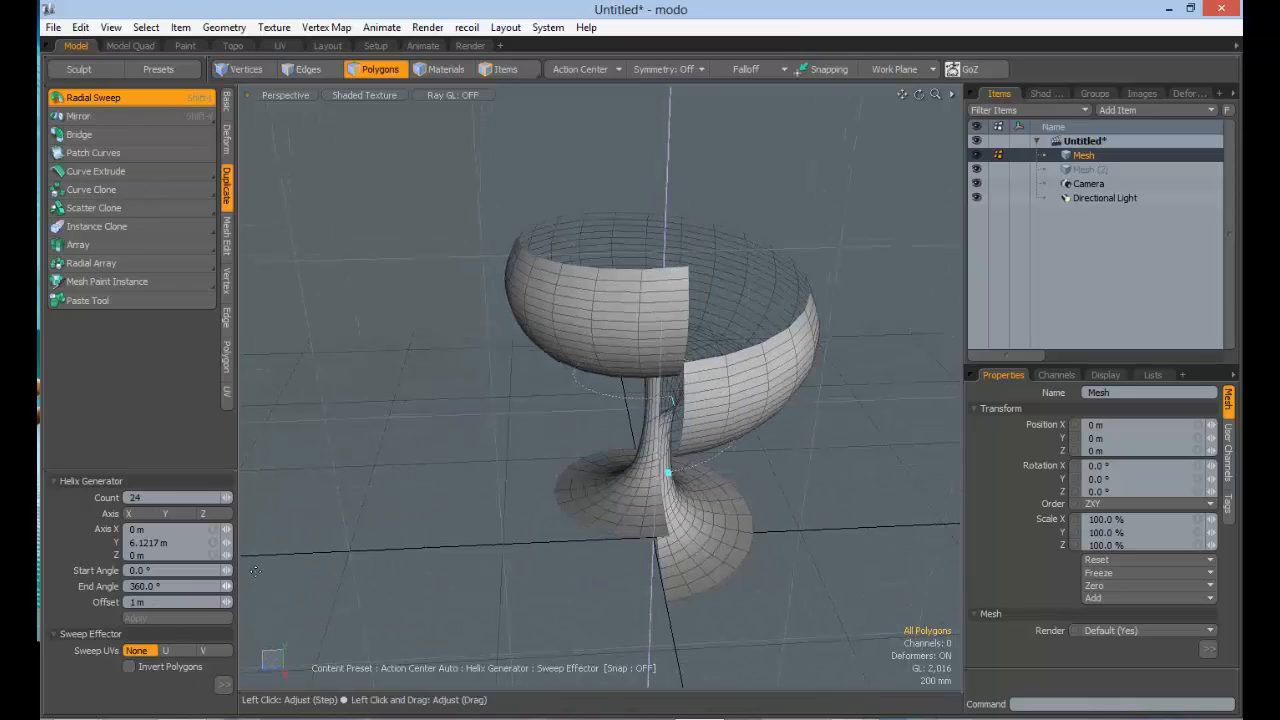
{"action": "left_click_drag", "start_coordinate": [610, 400], "coordinate": [641, 345], "text": "alt"}
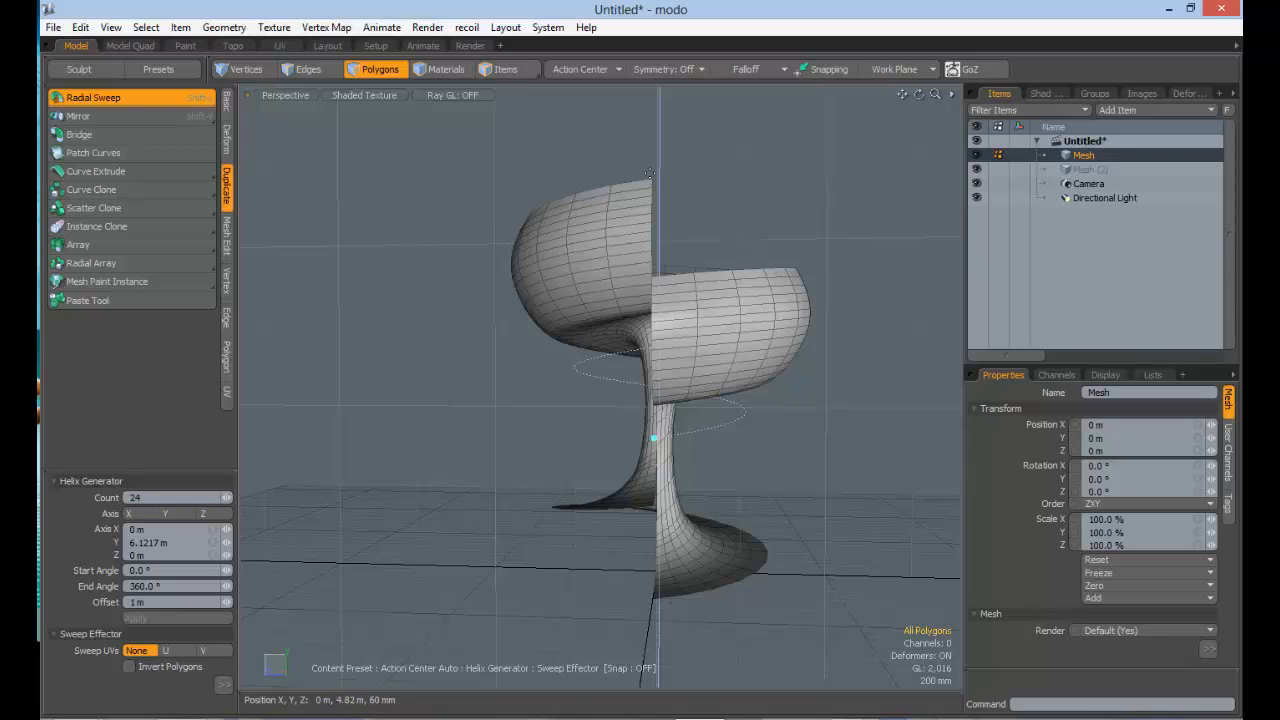
{"action": "left_click_drag", "start_coordinate": [649, 178], "coordinate": [693, 355], "text": "alt"}
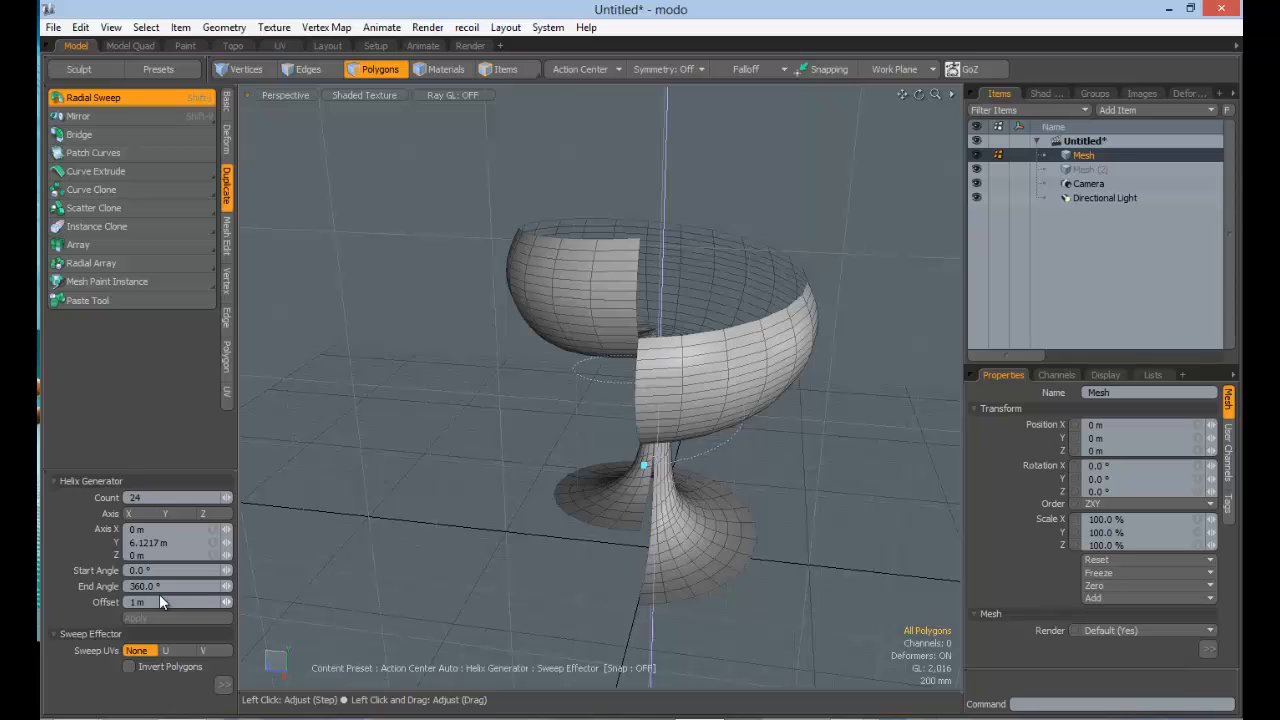
{"action": "left_click_drag", "start_coordinate": [157, 599], "coordinate": [105, 598]}
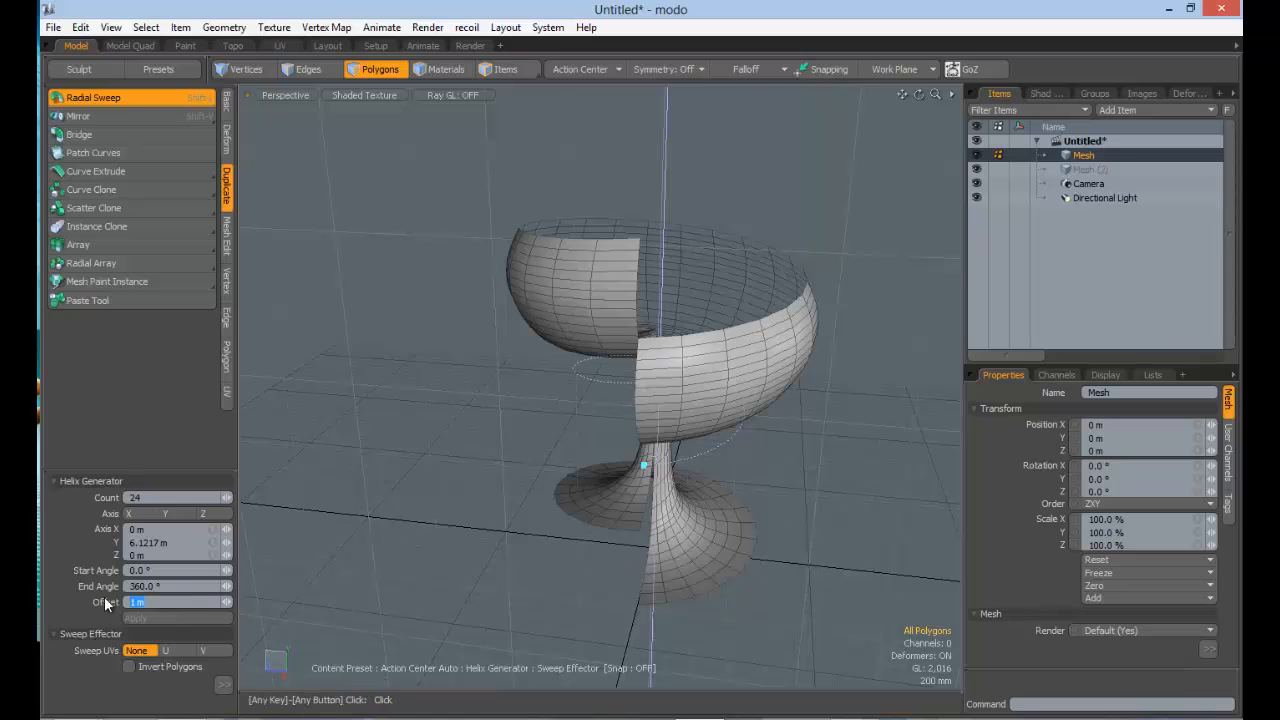
{"action": "type", "text": "10"}
{"action": "key", "text": "Return"}
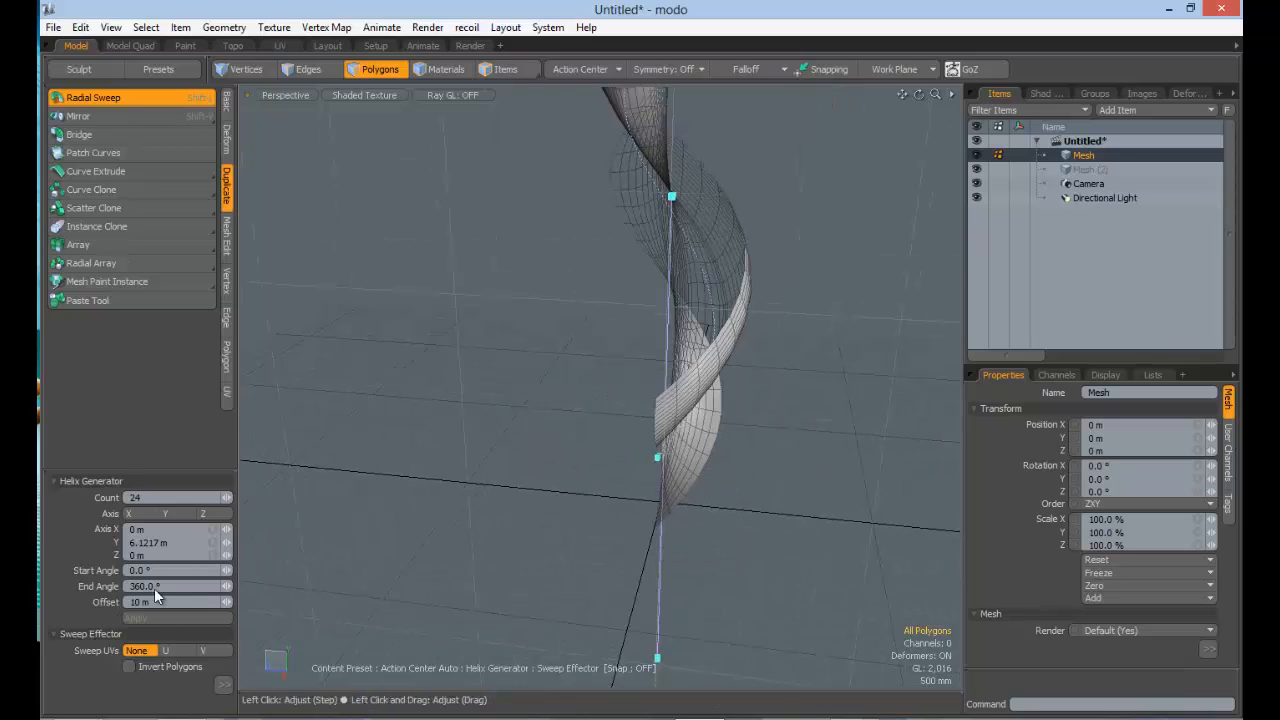
Step: Set the sweep's Offset to 5 m and its End Angle to 800° to form a multi-turn spiral
{"action": "type", "text": "5"}
{"action": "key", "text": "Return"}
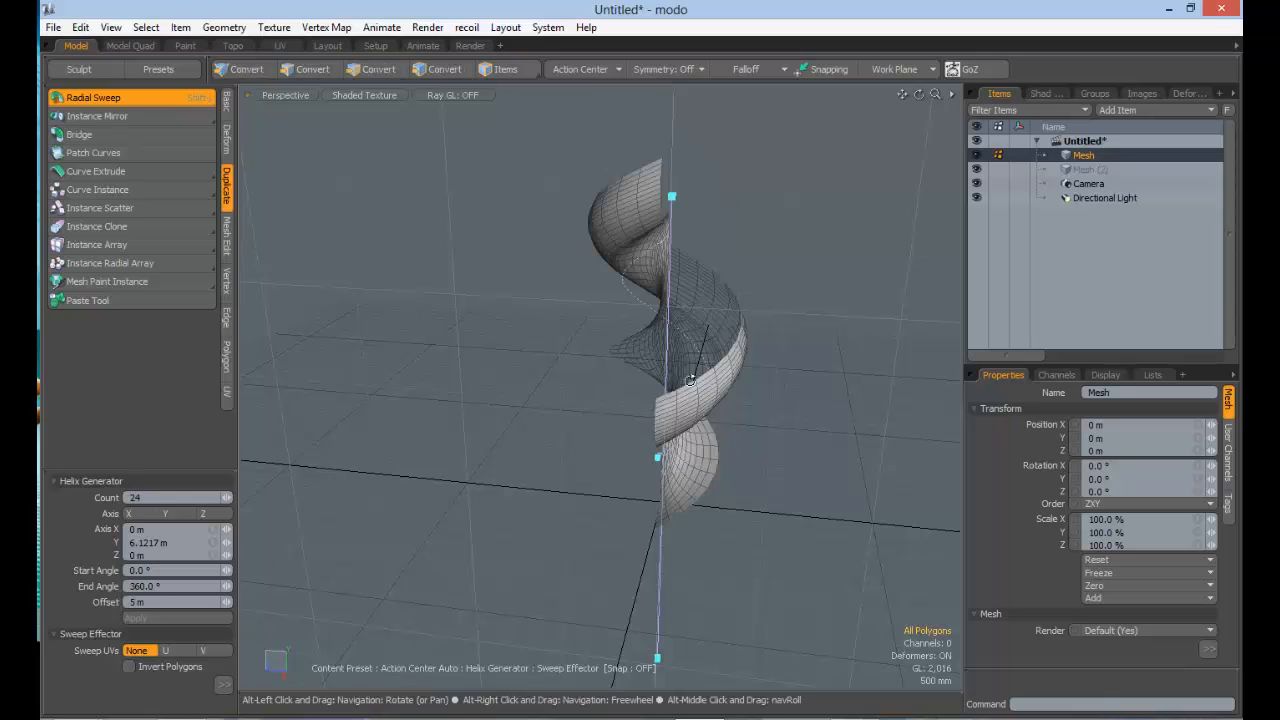
{"action": "left_click_drag", "start_coordinate": [640, 380], "coordinate": [700, 366], "text": "alt"}
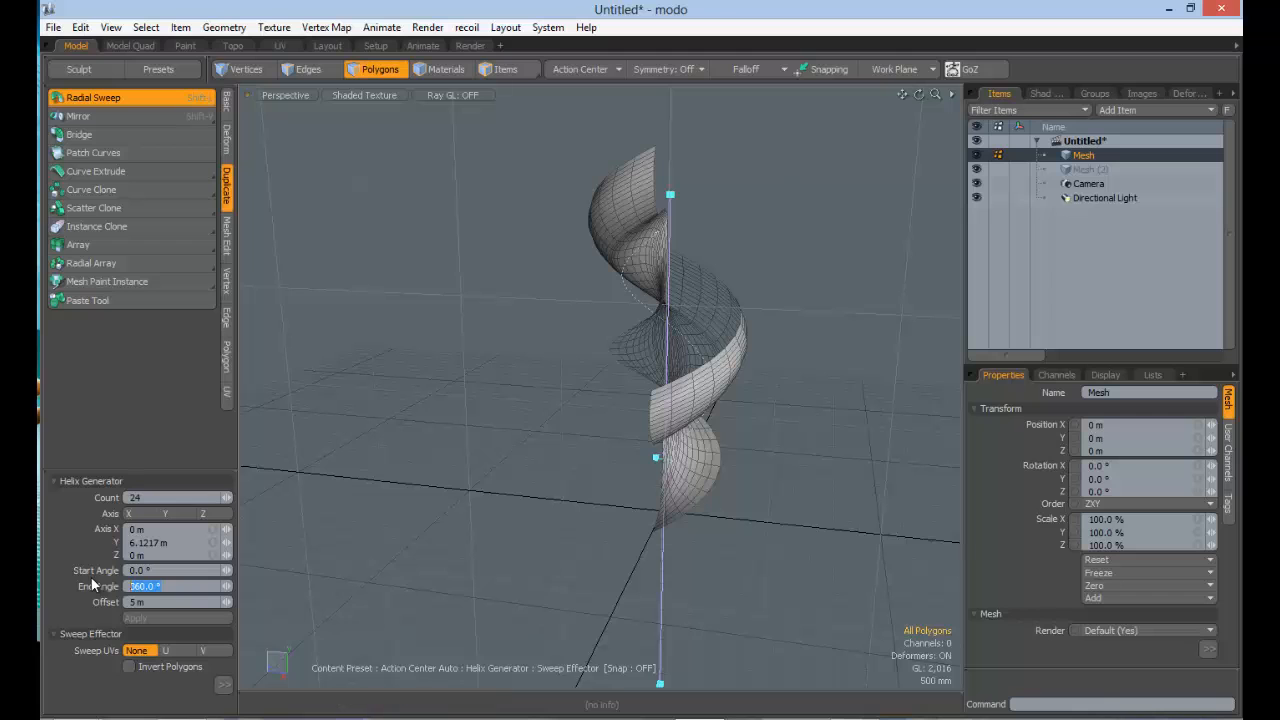
{"action": "key", "text": "Tab"}
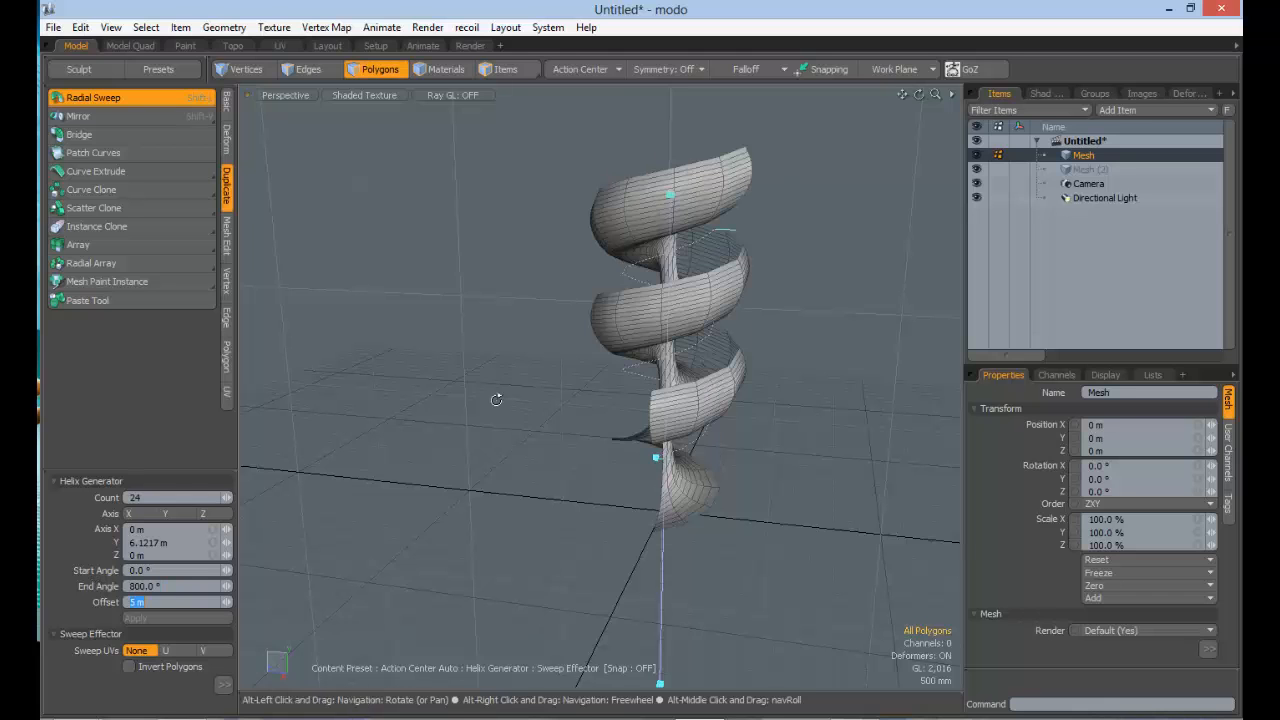
Step: Set the sweep's End Angle to 360° and its Offset to 0 m to restore the closed goblet
{"action": "left_click_drag", "start_coordinate": [443, 389], "coordinate": [725, 385], "text": "alt"}
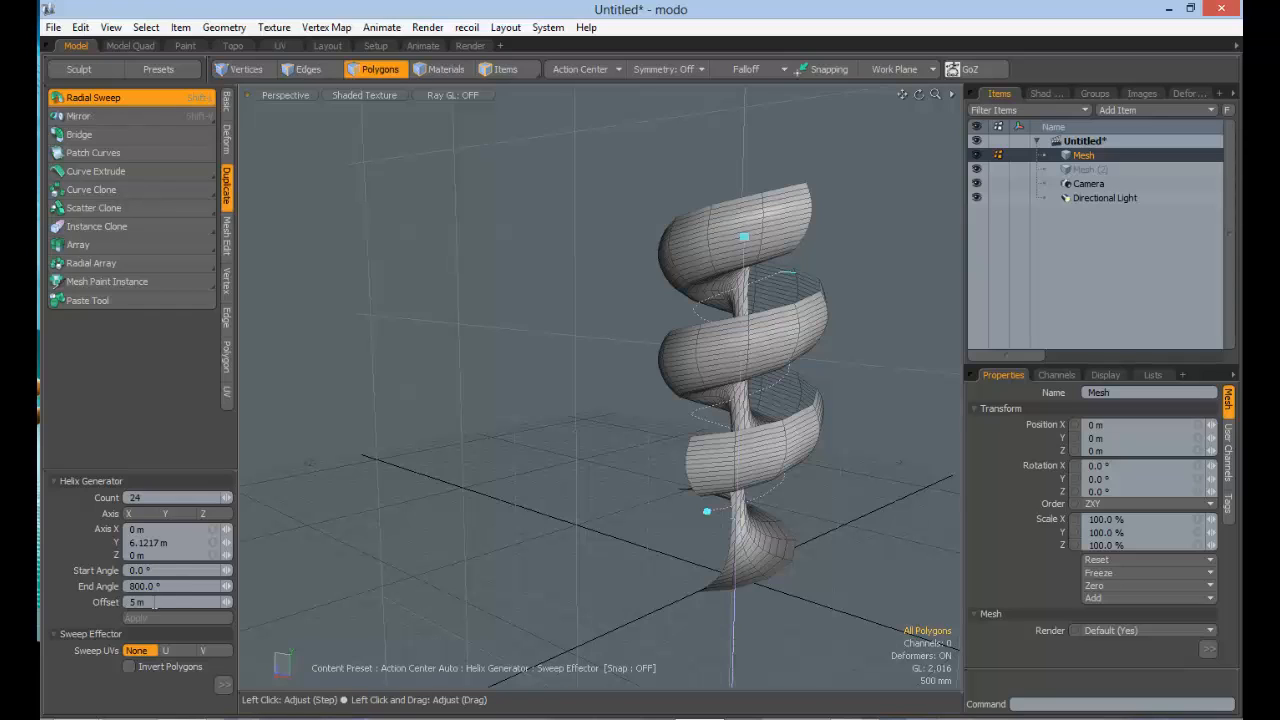
{"action": "left_click", "coordinate": [159, 588]}
{"action": "type", "text": "360"}
{"action": "key", "text": "Tab"}
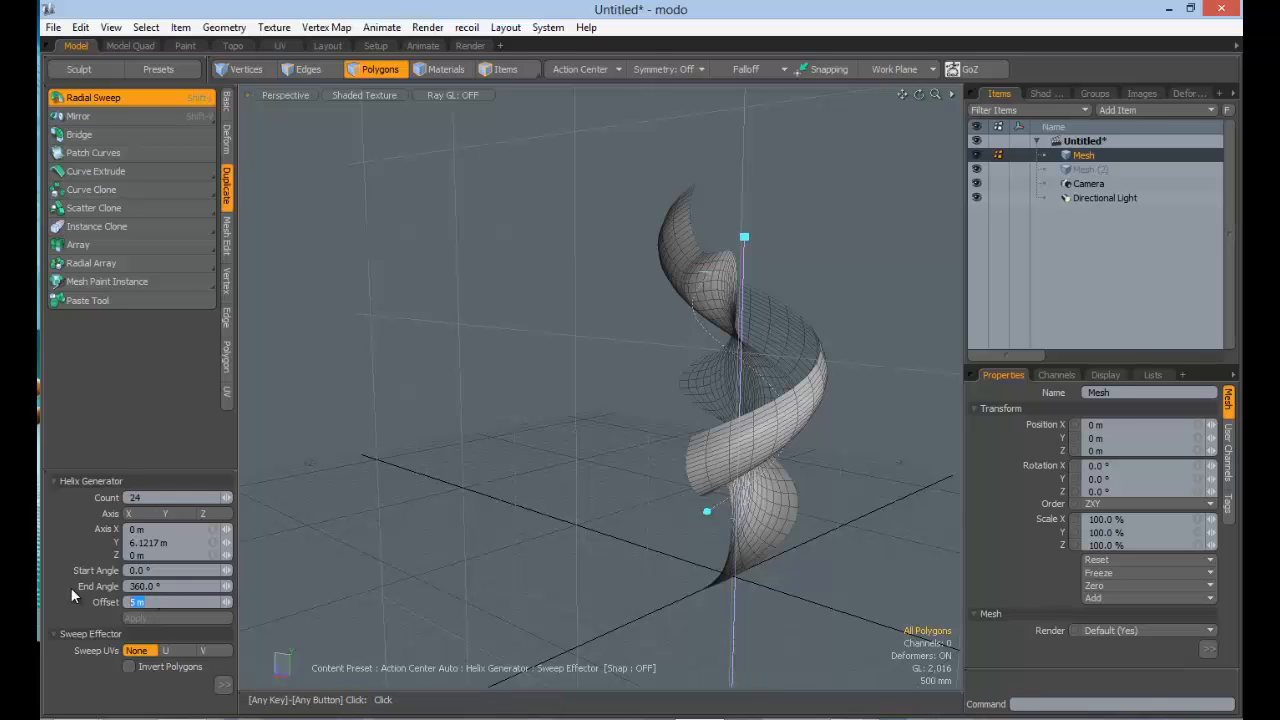
{"action": "type", "text": "0"}
{"action": "key", "text": "Return"}
{"action": "left_click_drag", "start_coordinate": [680, 478], "coordinate": [800, 320], "text": "alt+shift"}
{"action": "left_click_drag", "start_coordinate": [715, 325], "coordinate": [700, 420], "text": "alt"}
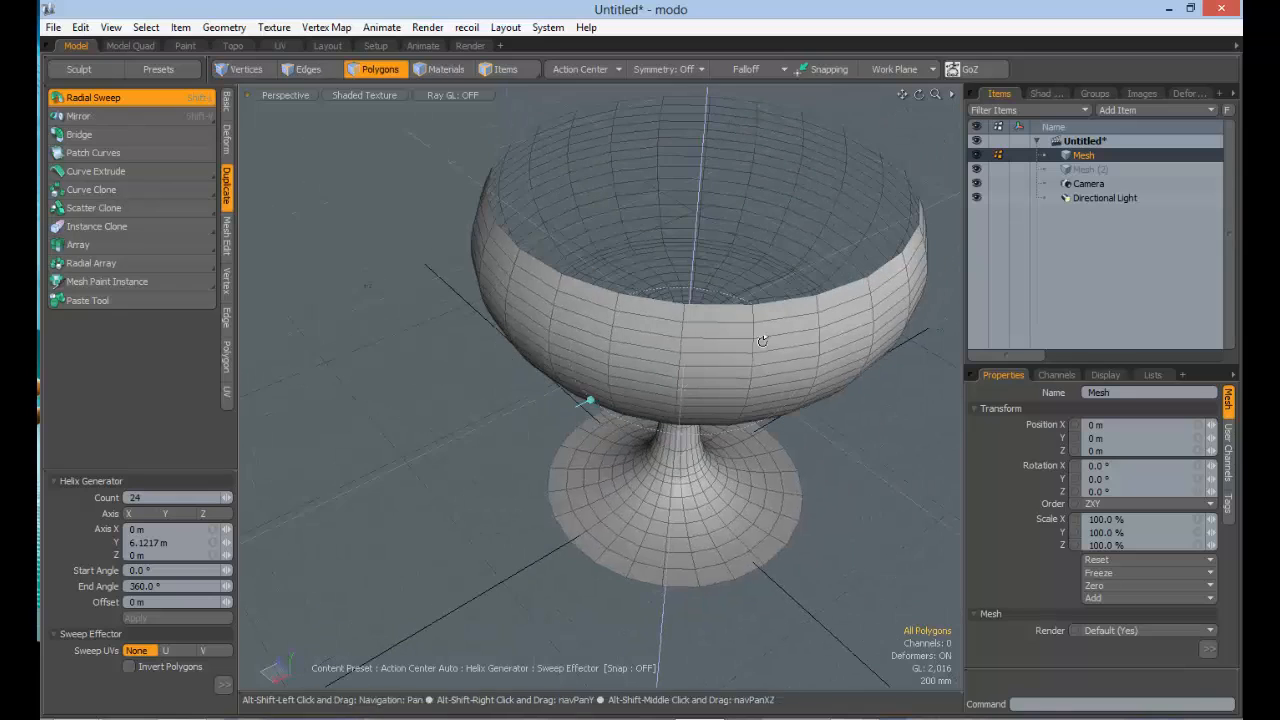
Step: Reveal the full Sweep Effector options, and turn Invert Polygons on and back off to compare the goblet's inner and outer faces
{"action": "left_click", "coordinate": [222, 684]}
{"action": "left_click_drag", "start_coordinate": [140, 460], "coordinate": [140, 272]}
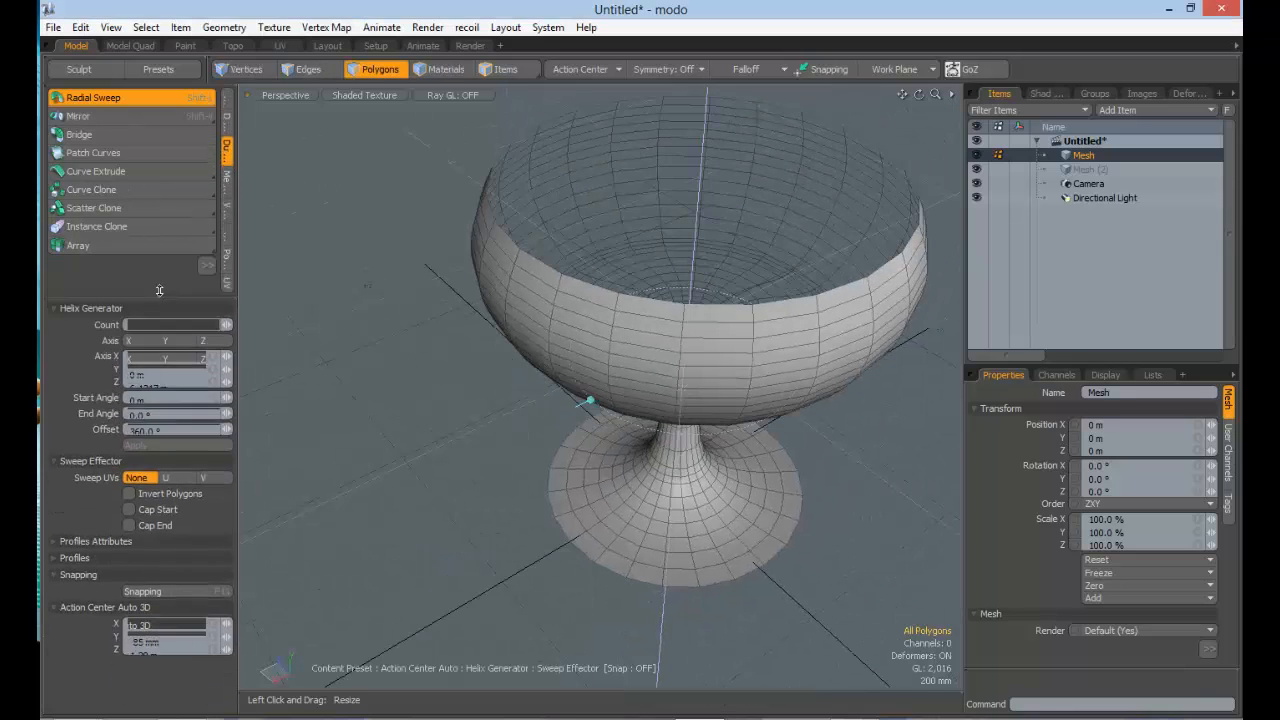
{"action": "left_click", "coordinate": [162, 477]}
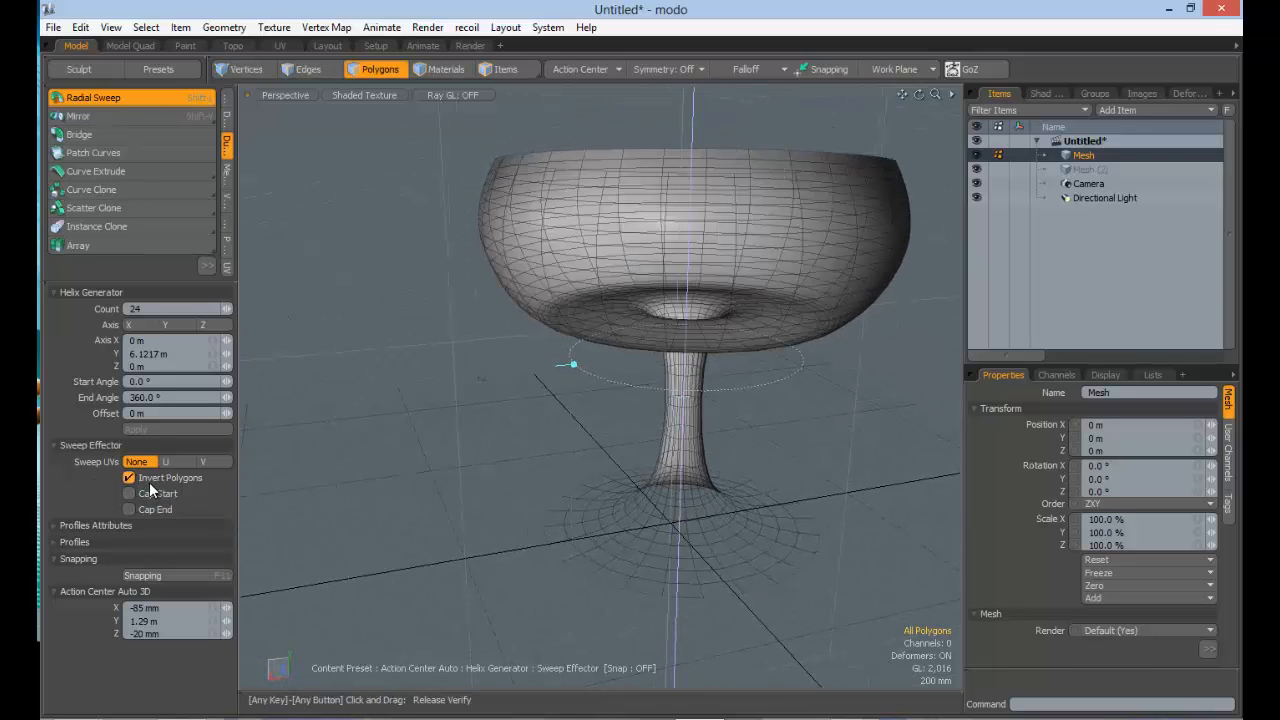
{"action": "left_click", "coordinate": [150, 478]}
{"action": "left_click_drag", "start_coordinate": [568, 399], "coordinate": [598, 240], "text": "alt"}
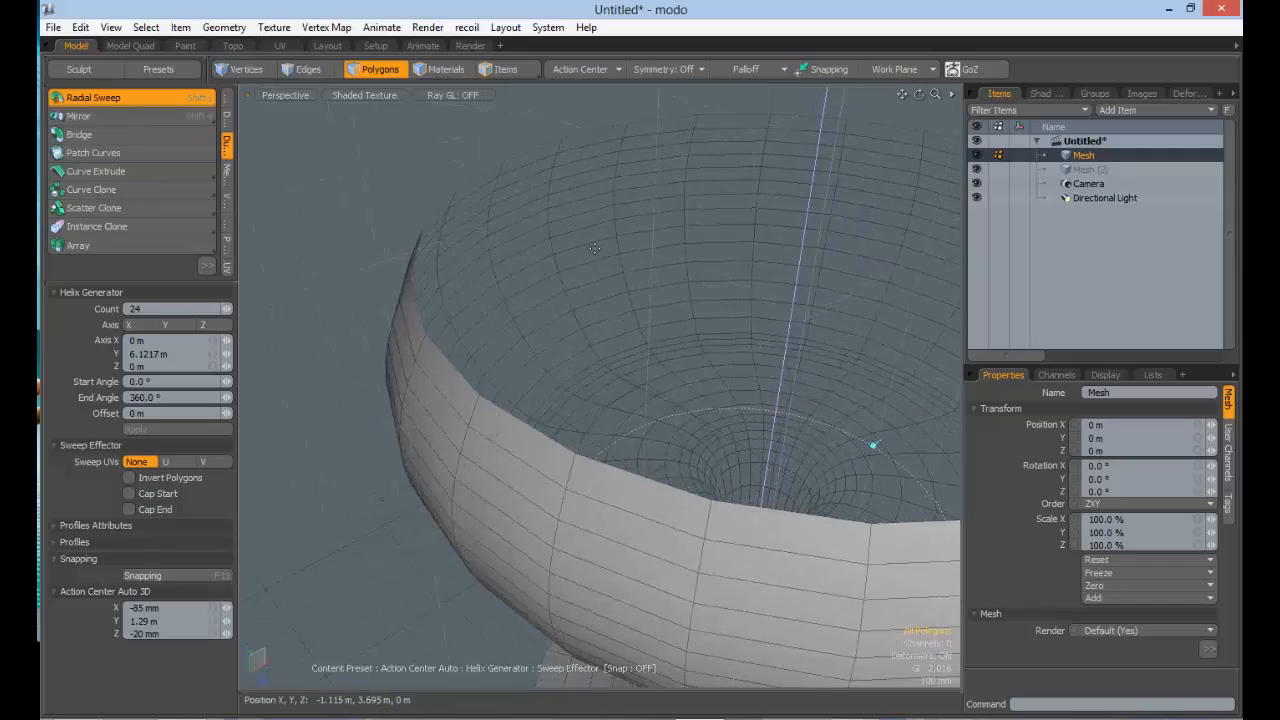
{"action": "left_click_drag", "start_coordinate": [526, 274], "coordinate": [698, 303], "text": "alt"}
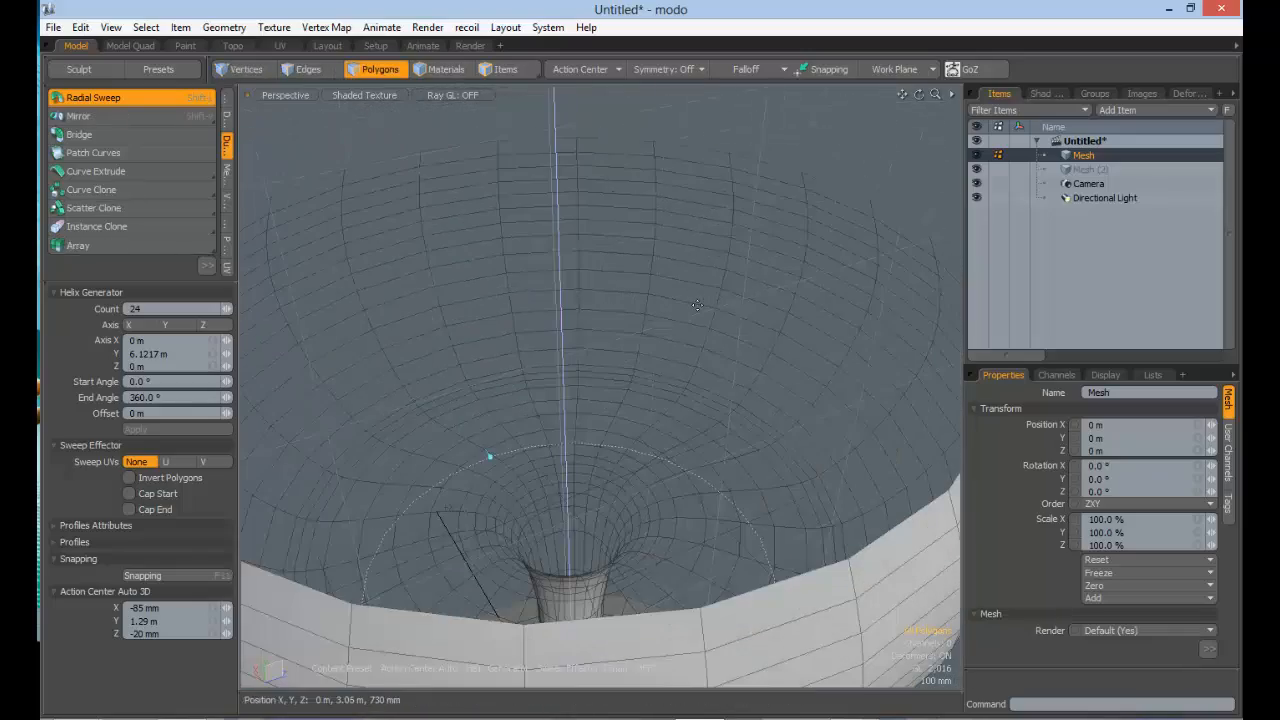
{"action": "left_click_drag", "start_coordinate": [703, 349], "coordinate": [620, 300], "text": "alt"}
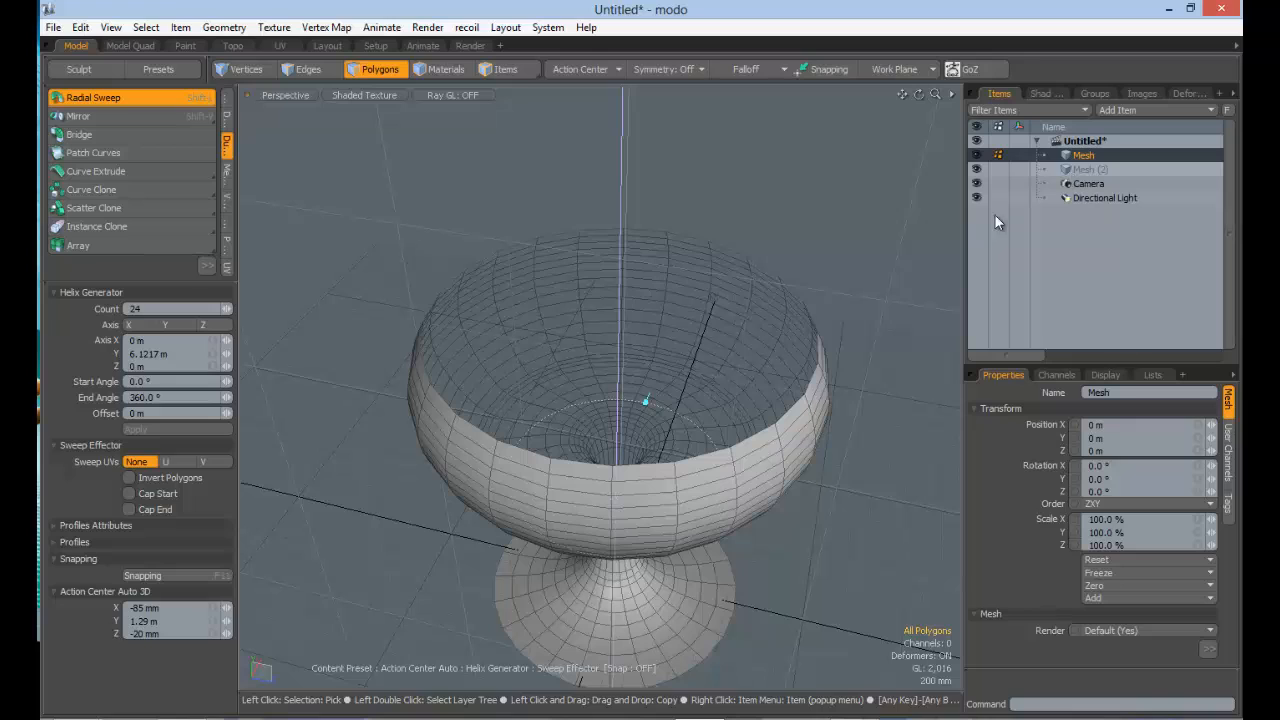